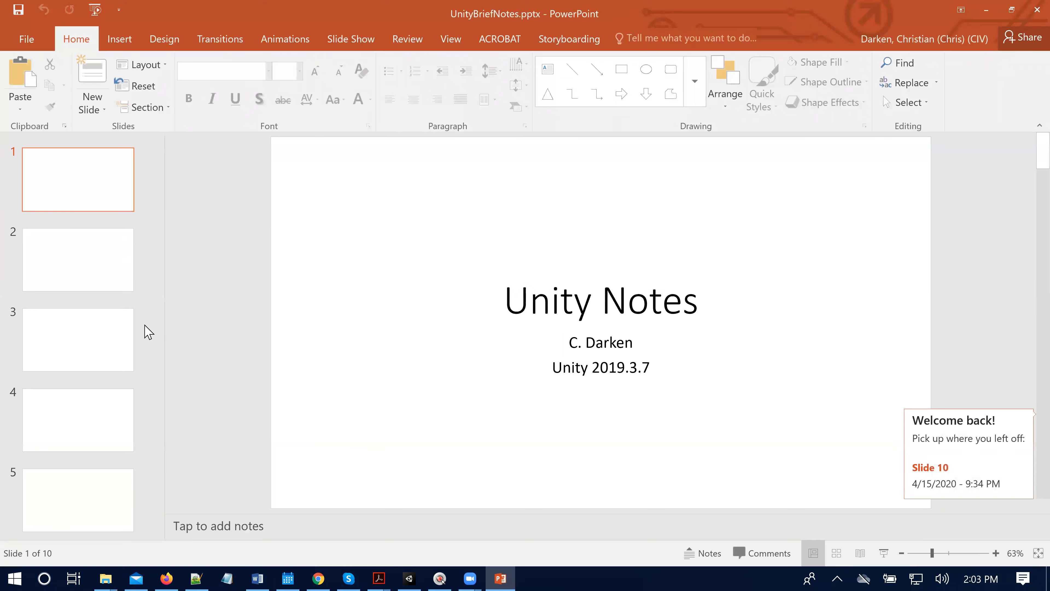
Add a top-level bullet "Wind" below the Water entry on slide 10, Terrain, and save the presentation.
scroll(108, 335, "down", 5)
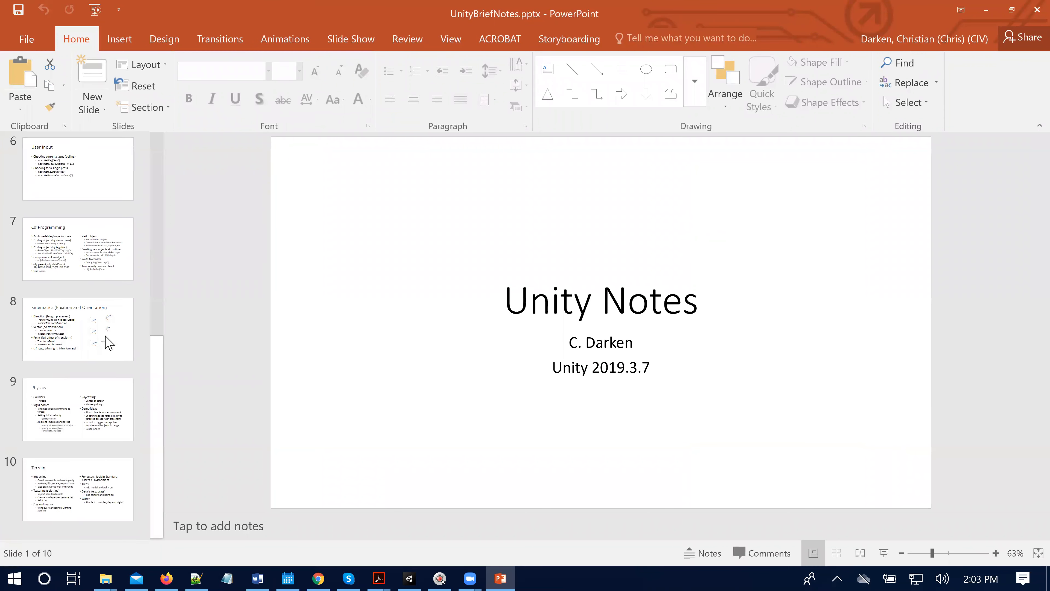
left_click(82, 490)
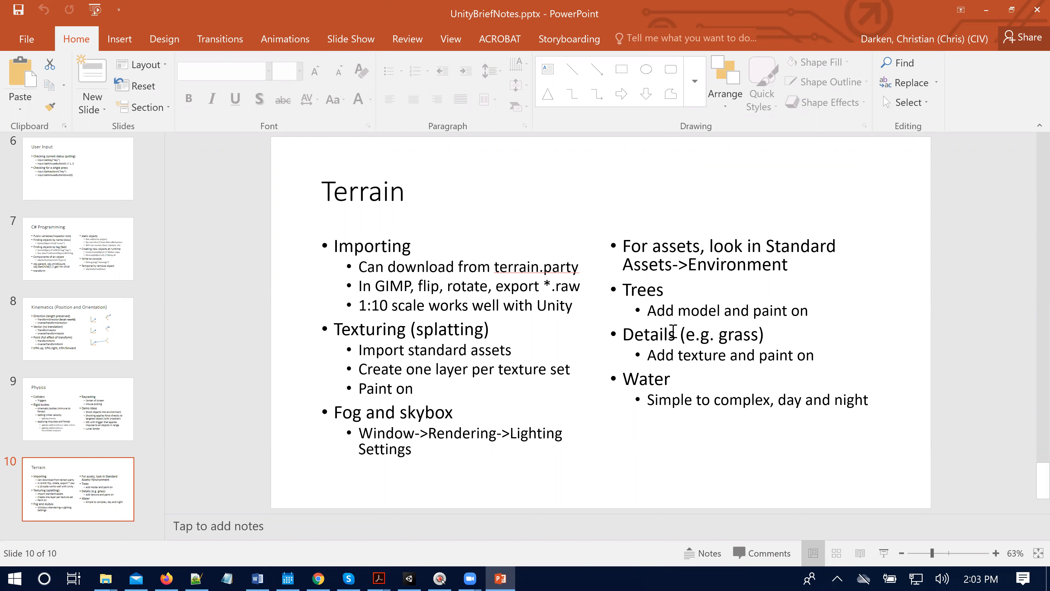
left_click(869, 400)
key("Return")
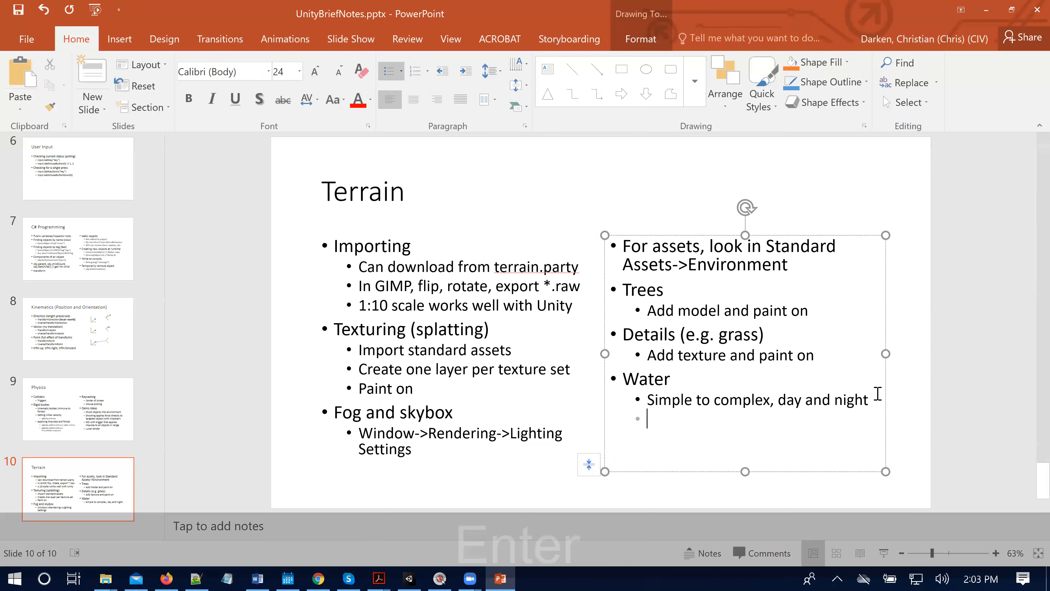
key("shift+Tab")
type("Wind")
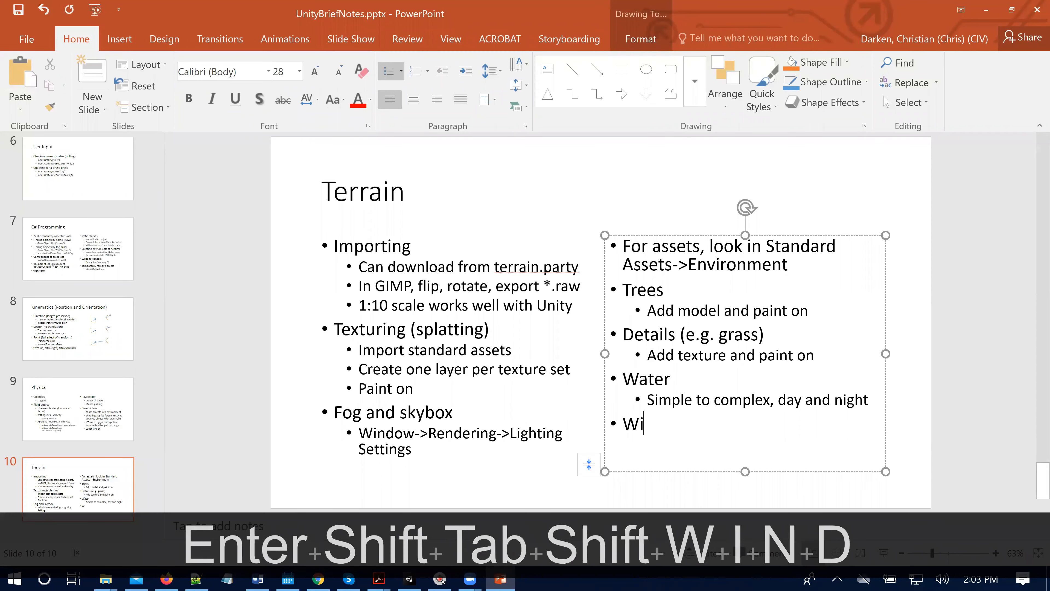
left_click(958, 327)
key("ctrl+s")
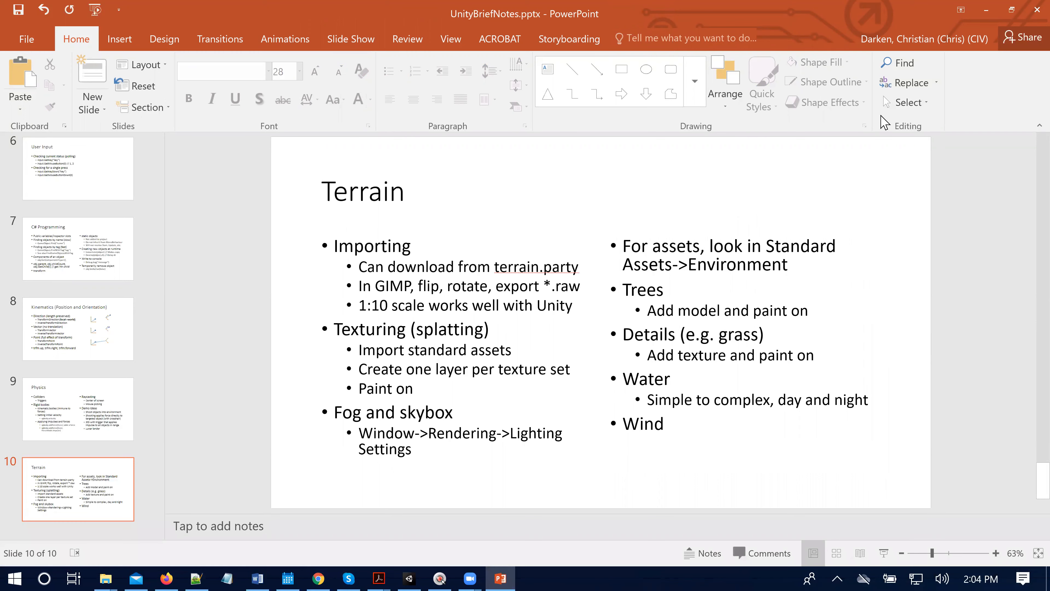
Put away the presentation and browser windows and switch to the Terrain In Class project in Unity.
left_click(987, 10)
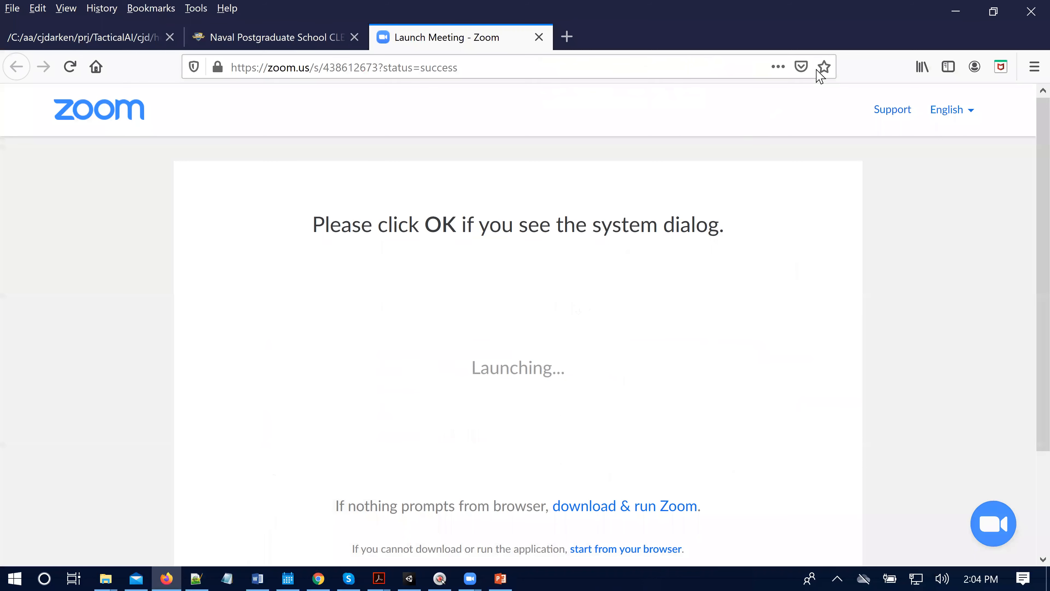
left_click(948, 16)
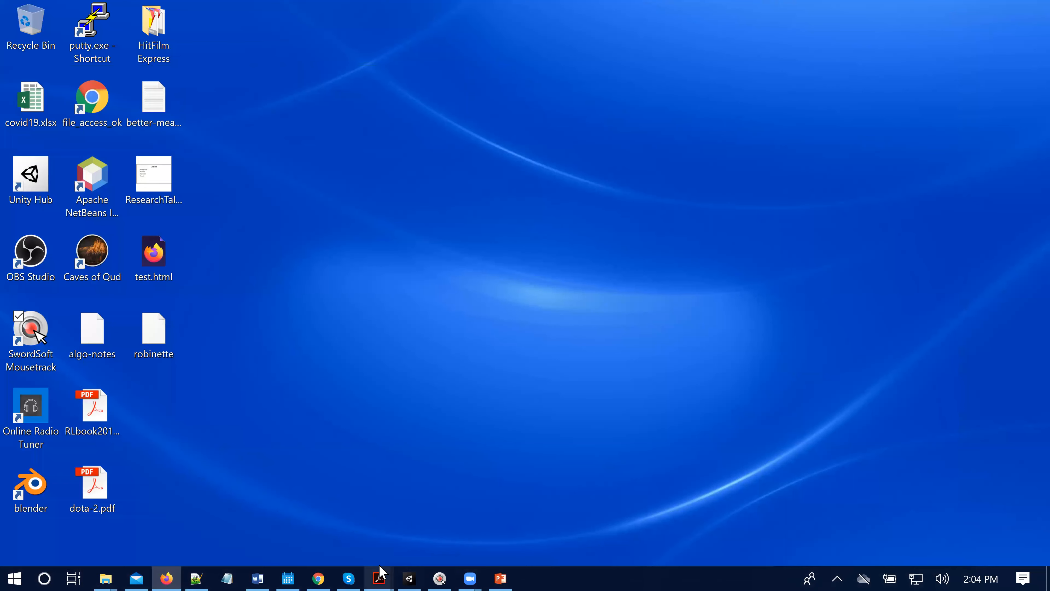
left_click(407, 565)
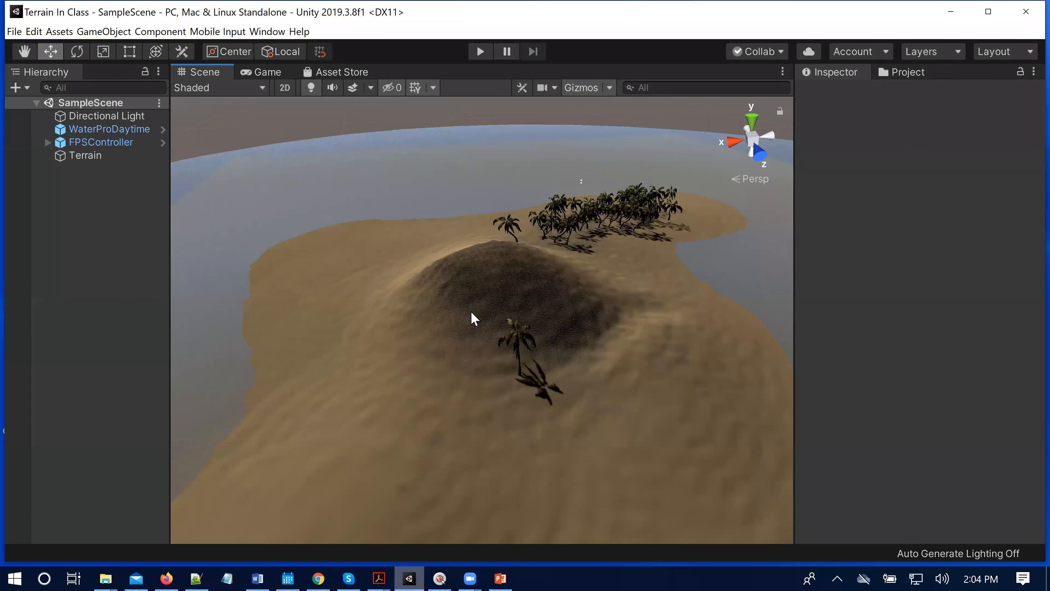
Examine the island terrain in the scene, viewing the rocky mound and palm trees from close up and far away.
scroll(520, 297, "up", 5)
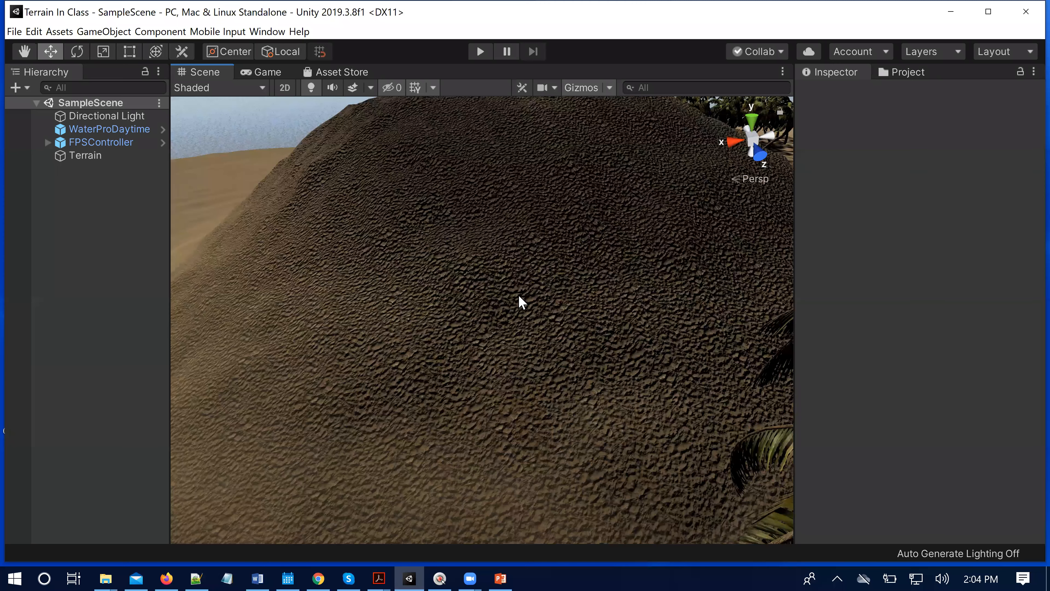
scroll(520, 302, "down", 5)
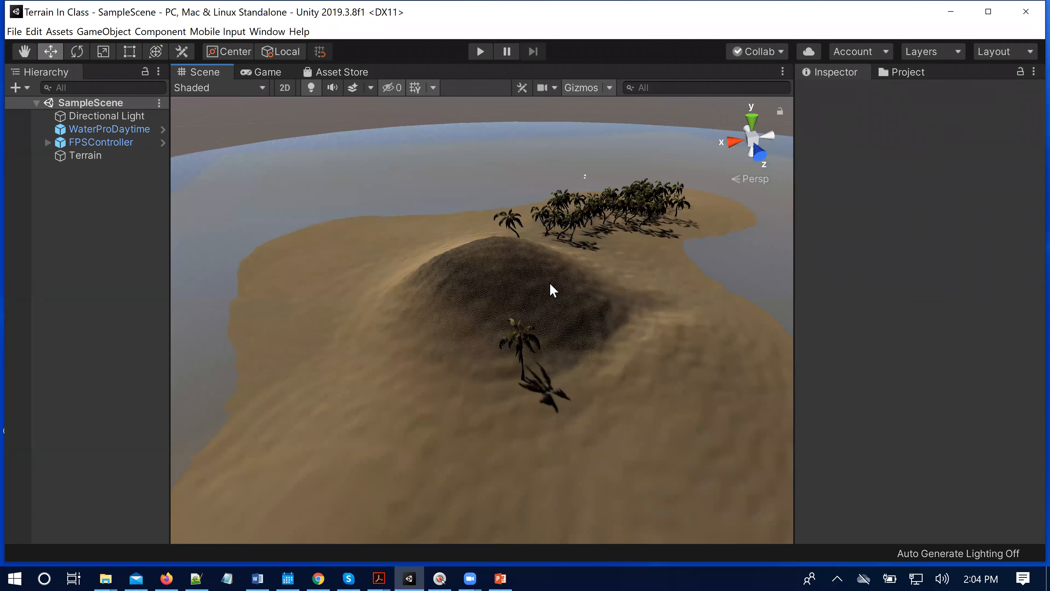
left_click_drag(502, 305, 480, 243, "alt")
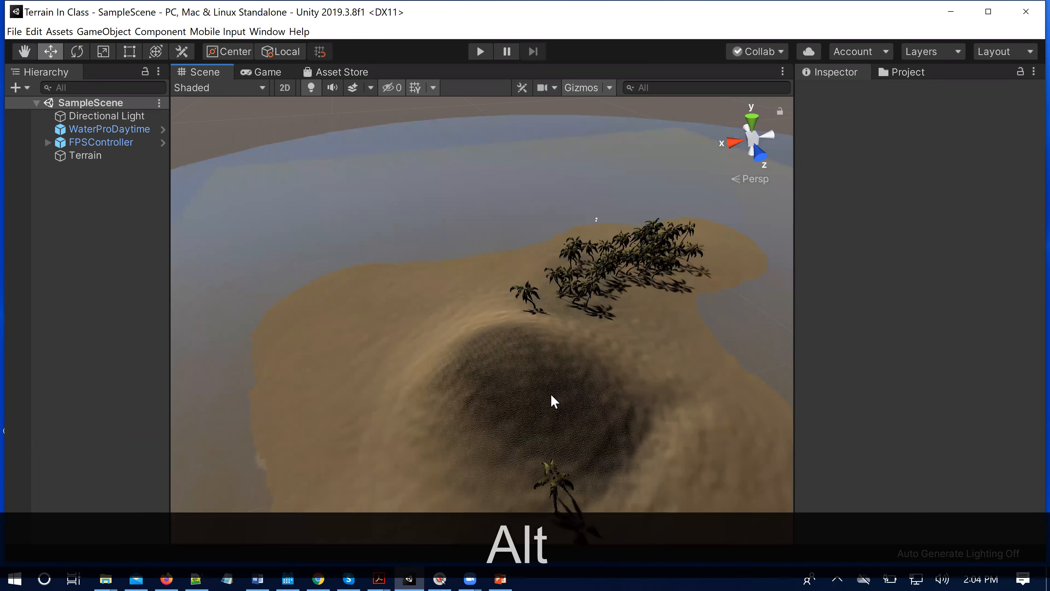
scroll(551, 399, "up", 2)
scroll(554, 401, "up", 2)
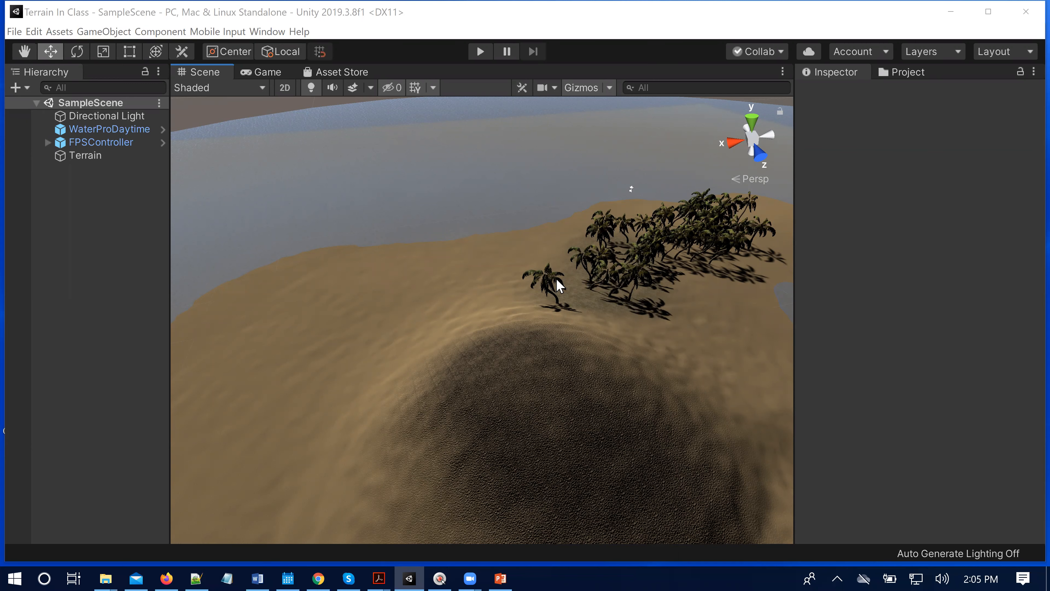
scroll(591, 407, "up", 5)
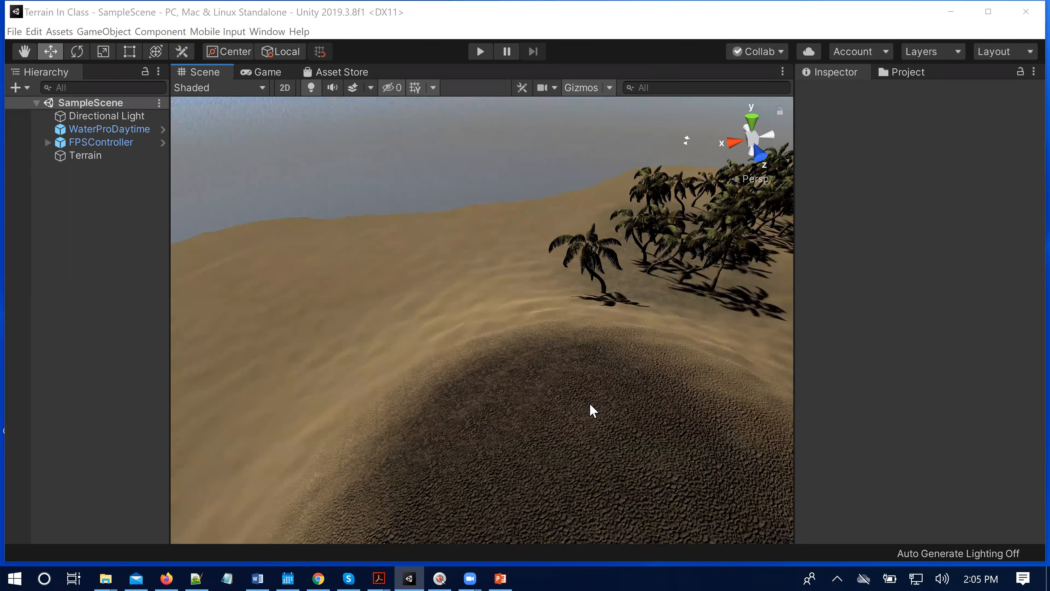
scroll(635, 460, "down", 5)
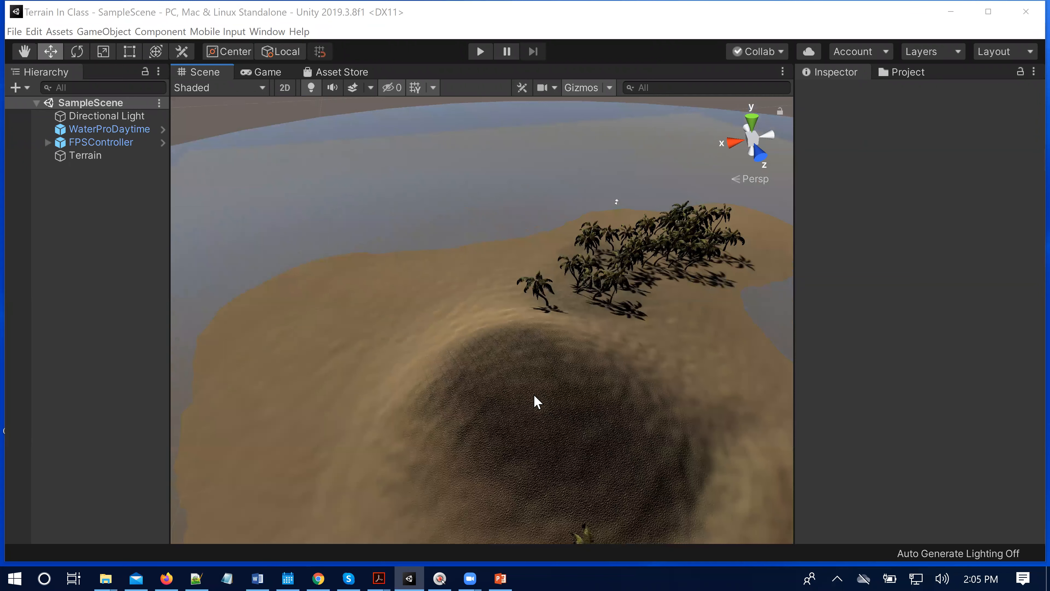
scroll(565, 433, "up", 4)
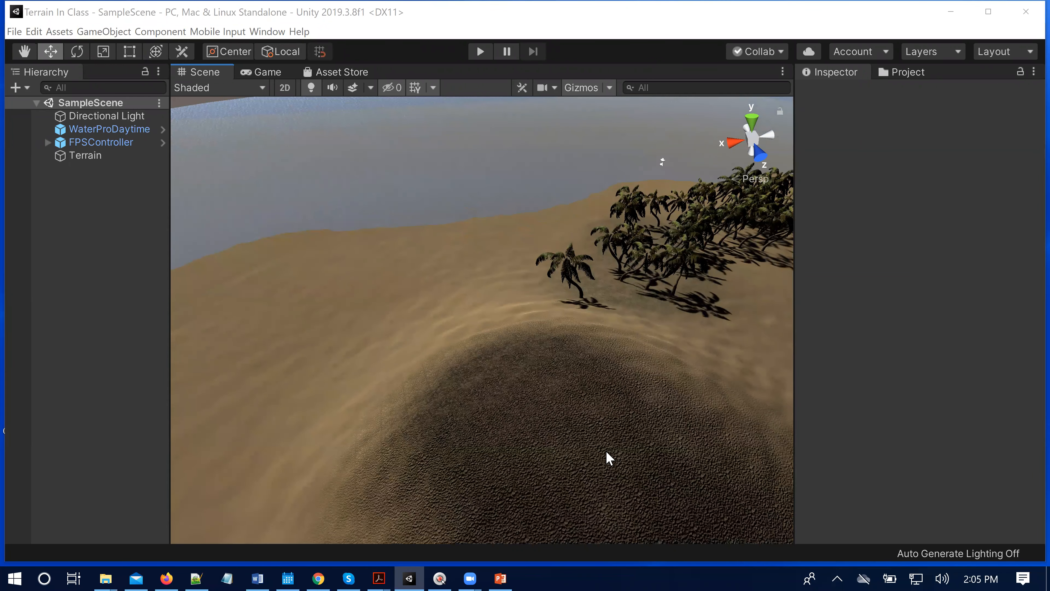
scroll(606, 453, "down", 2)
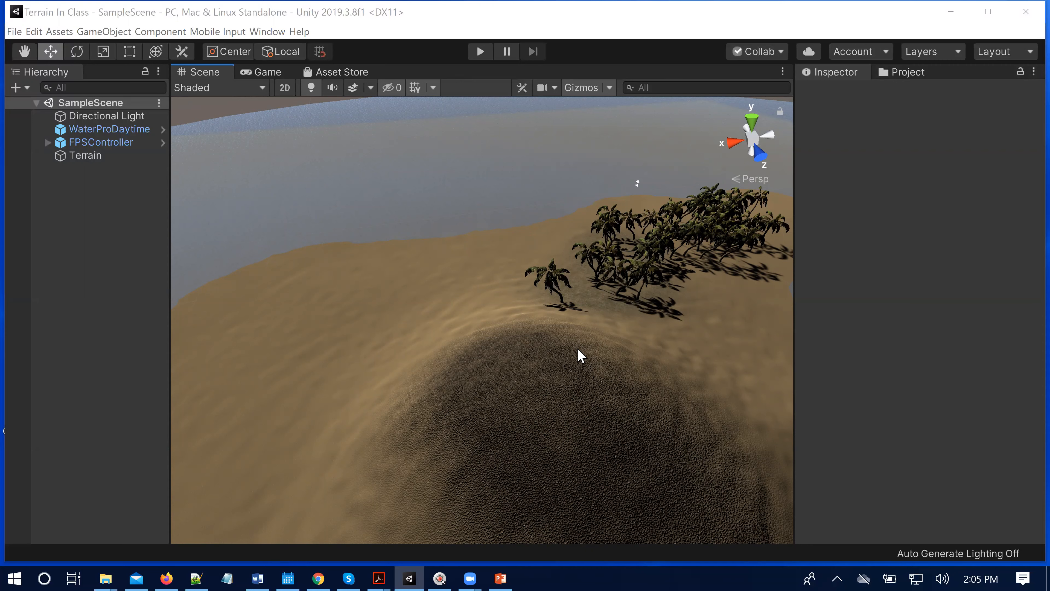
scroll(560, 375, "down", 3)
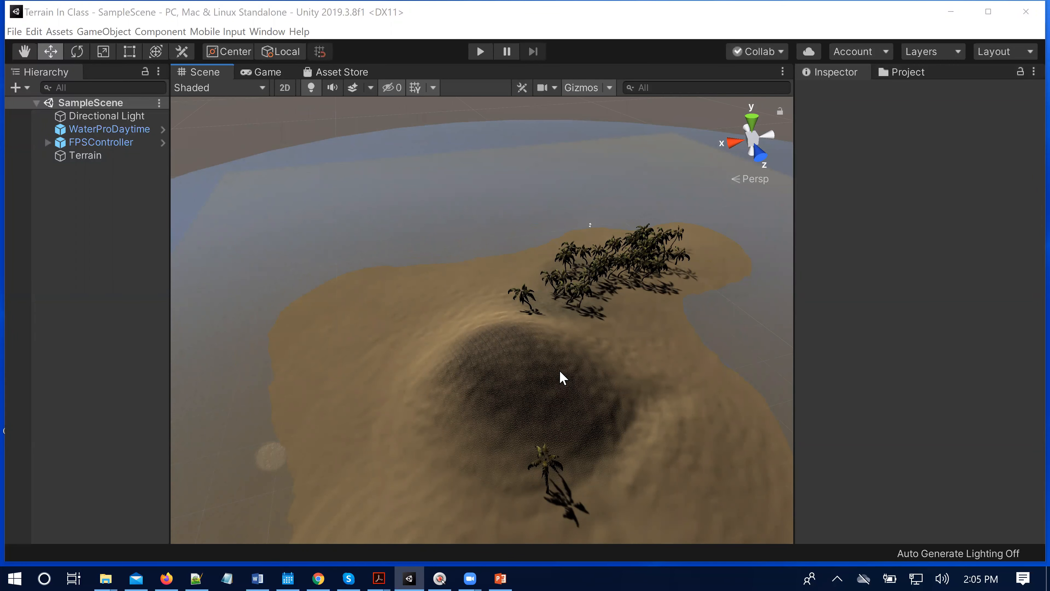
Select the Terrain object, activate its Paint Details tool and review the brush, detail and strength settings.
left_click(95, 156)
left_click(838, 76)
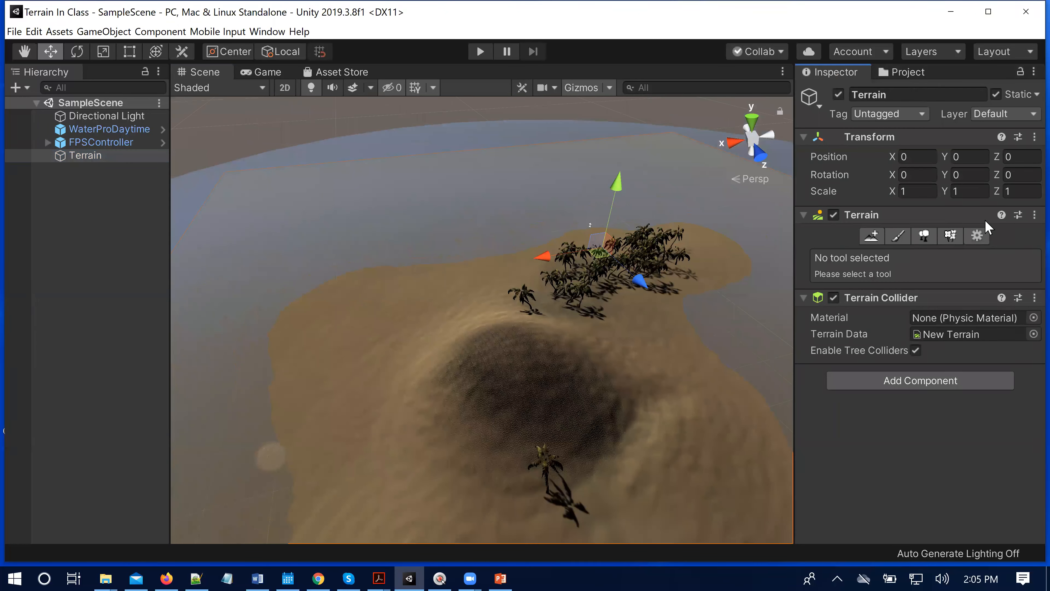
left_click(976, 235)
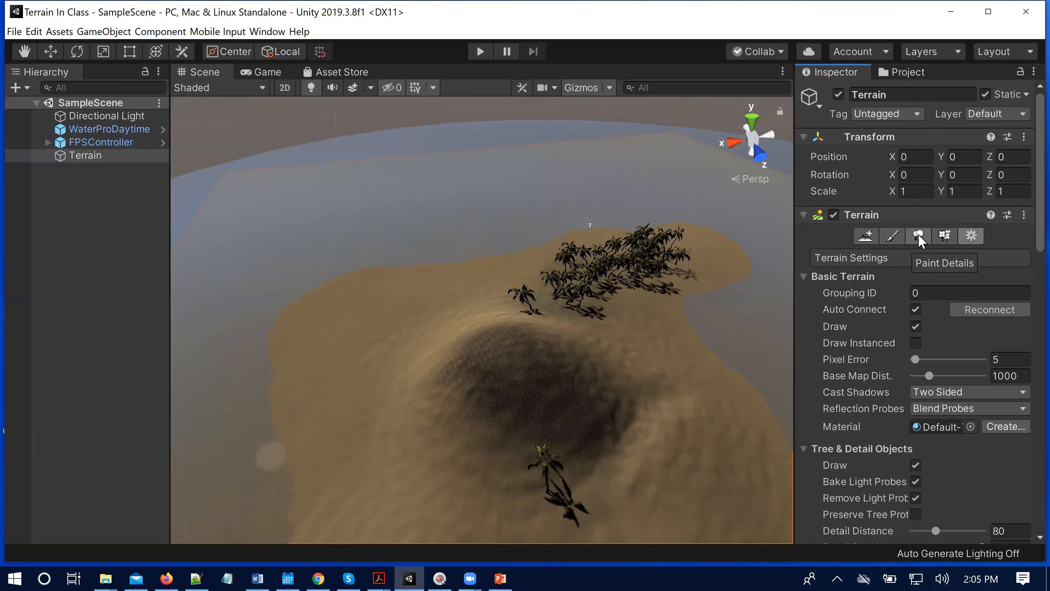
left_click(944, 237)
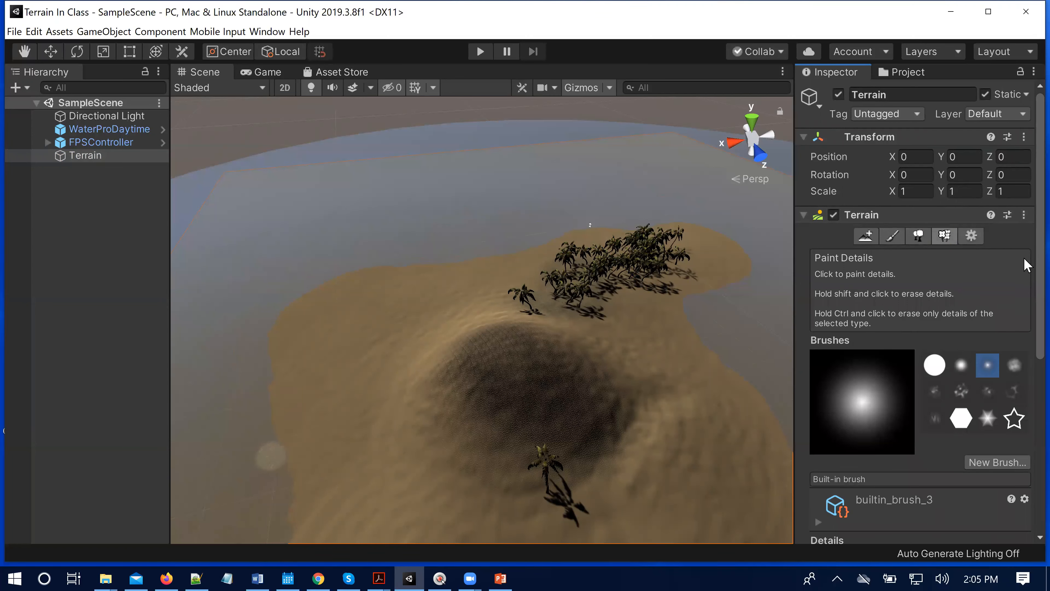
scroll(1025, 286, "down", 1)
scroll(1024, 374, "down", 4)
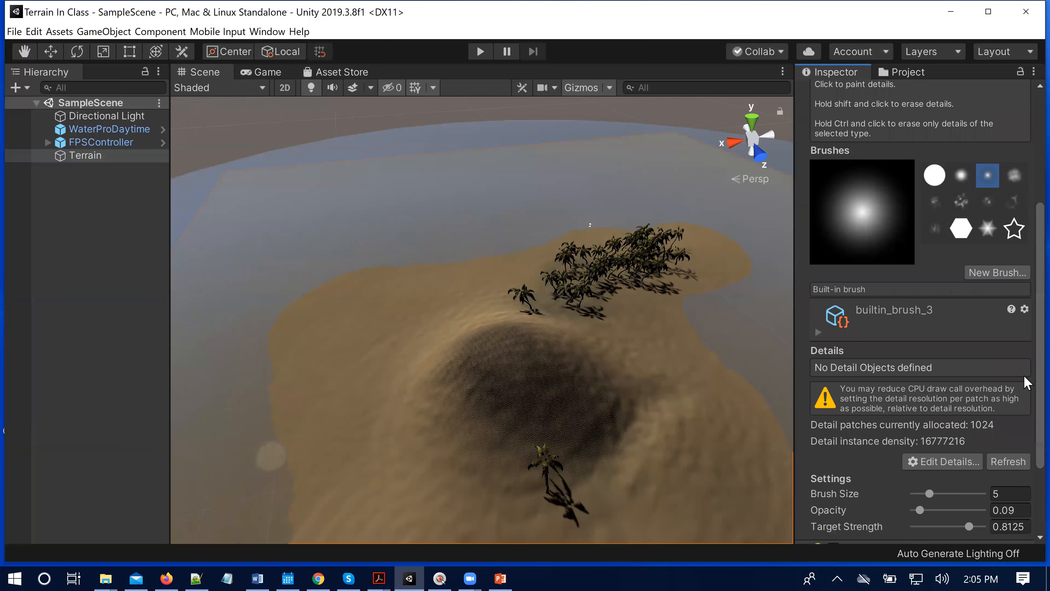
scroll(1024, 320, "up", 2)
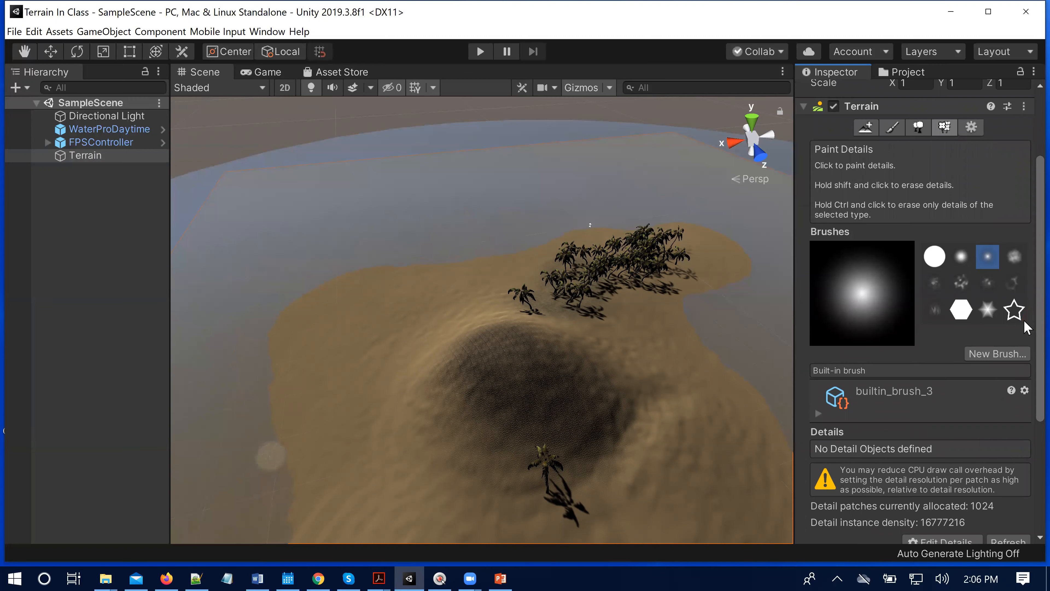
scroll(1026, 331, "down", 5)
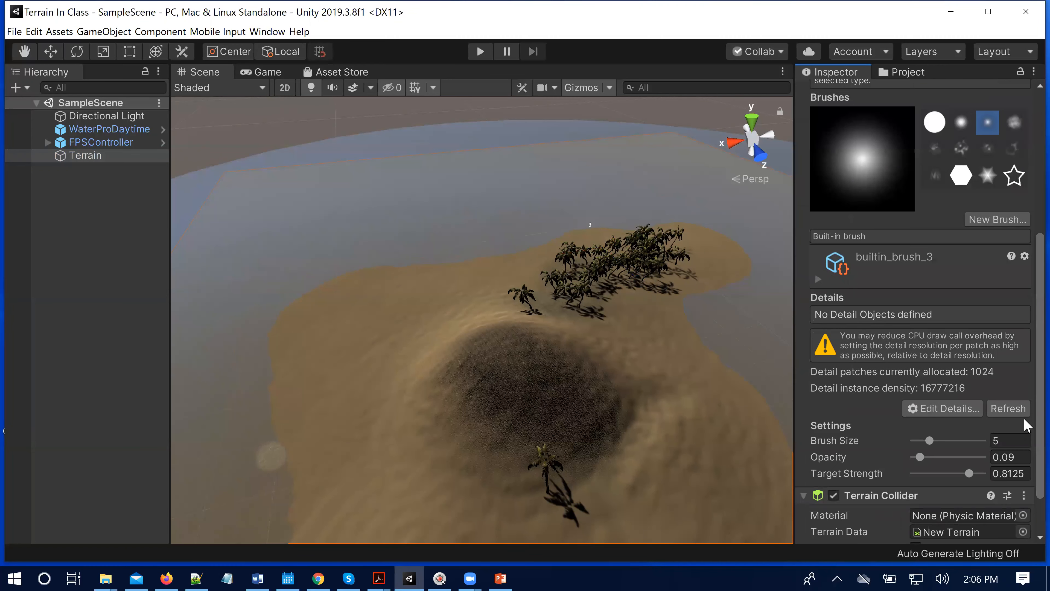
scroll(1024, 389, "up", 4)
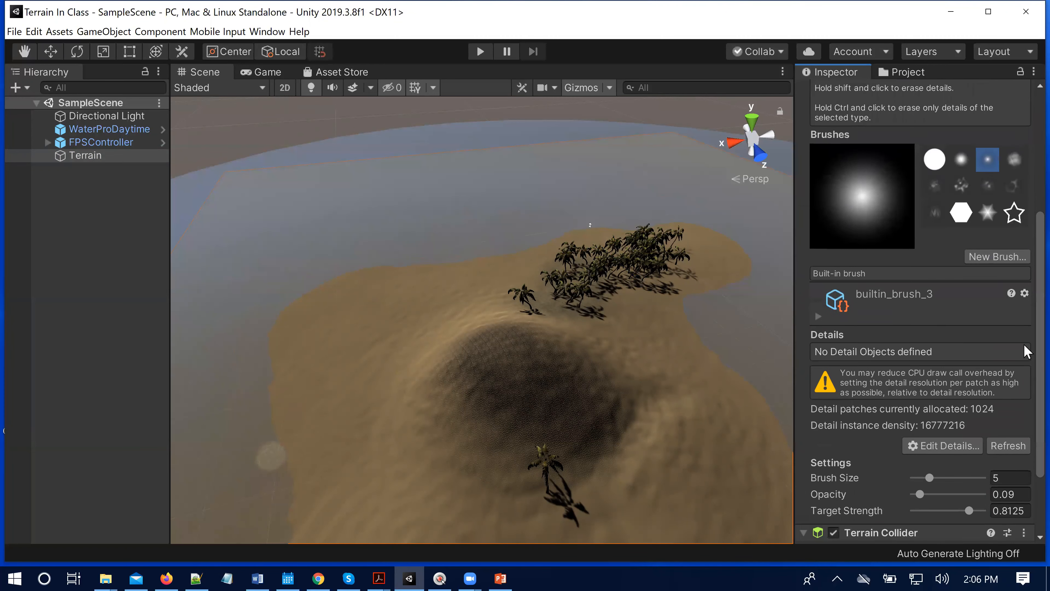
scroll(1025, 329, "up", 1)
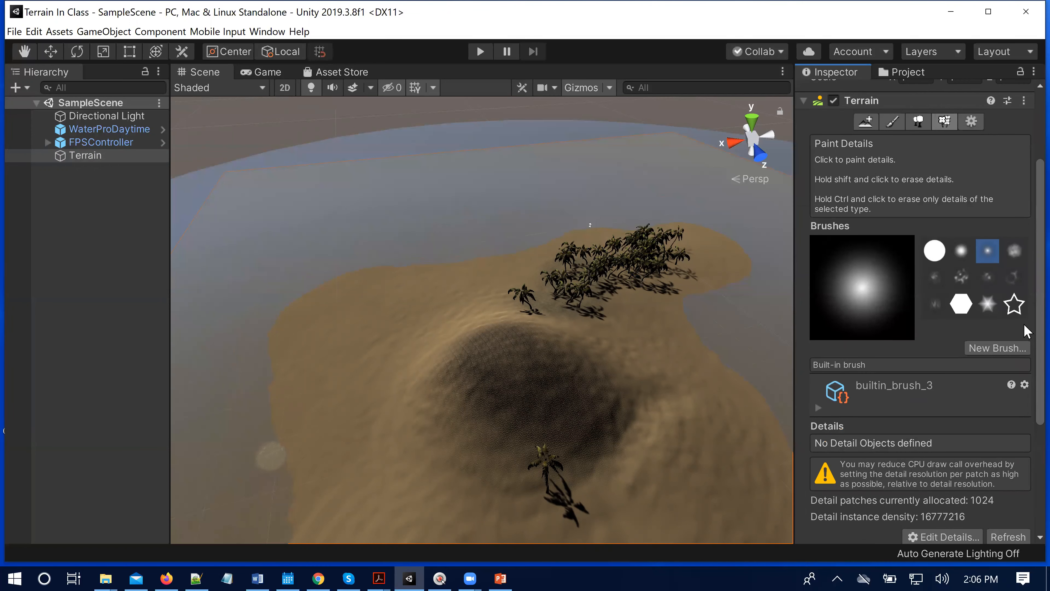
Browse the project's Standard Assets > Environment > TerrainAssets folder, viewing the surface textures and then the billboard textures.
left_click(902, 75)
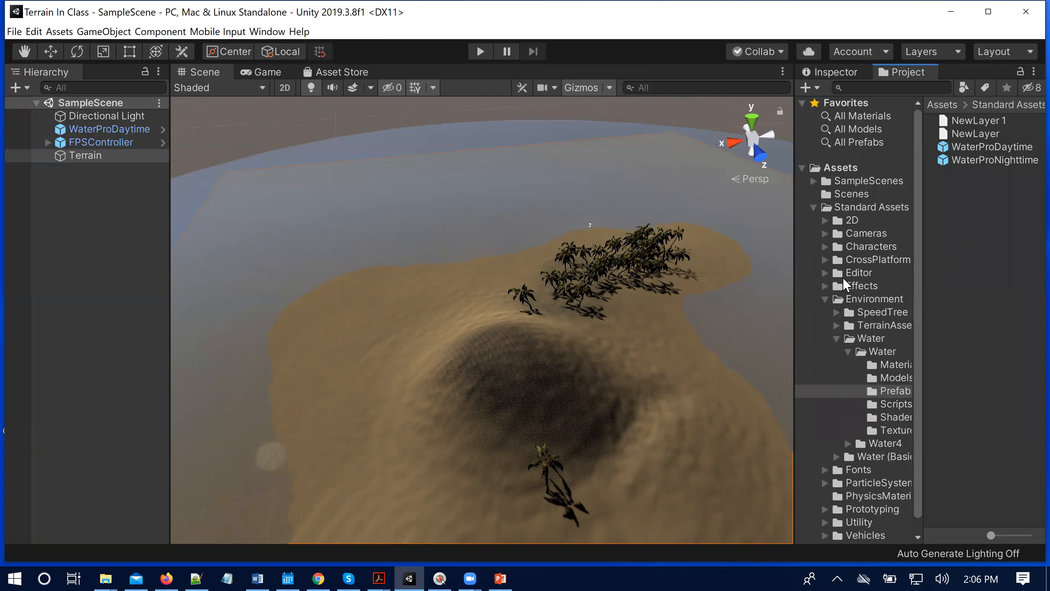
left_click(873, 306)
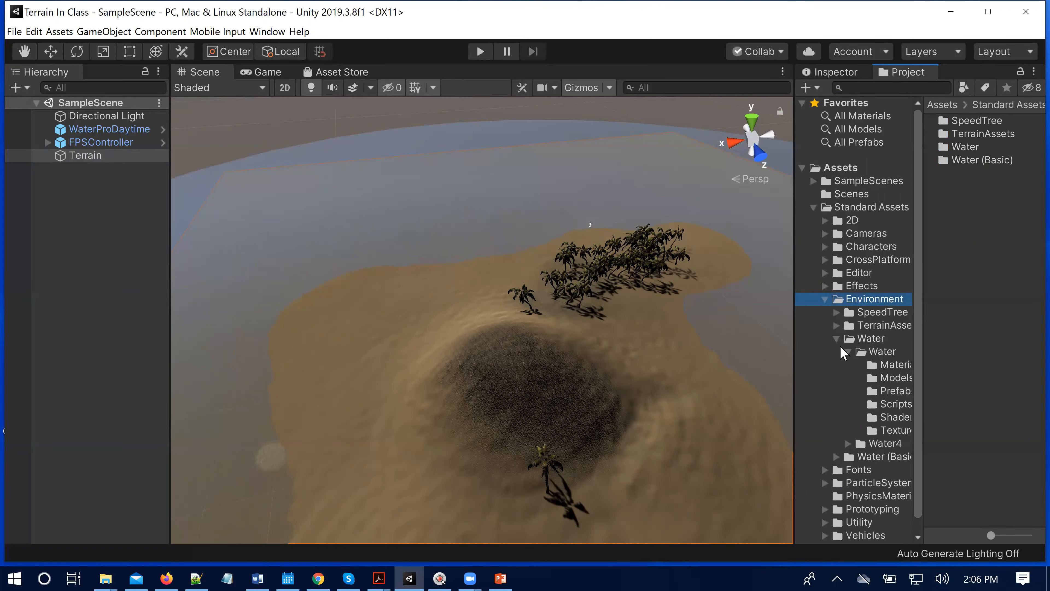
left_click(837, 338)
left_click(836, 326)
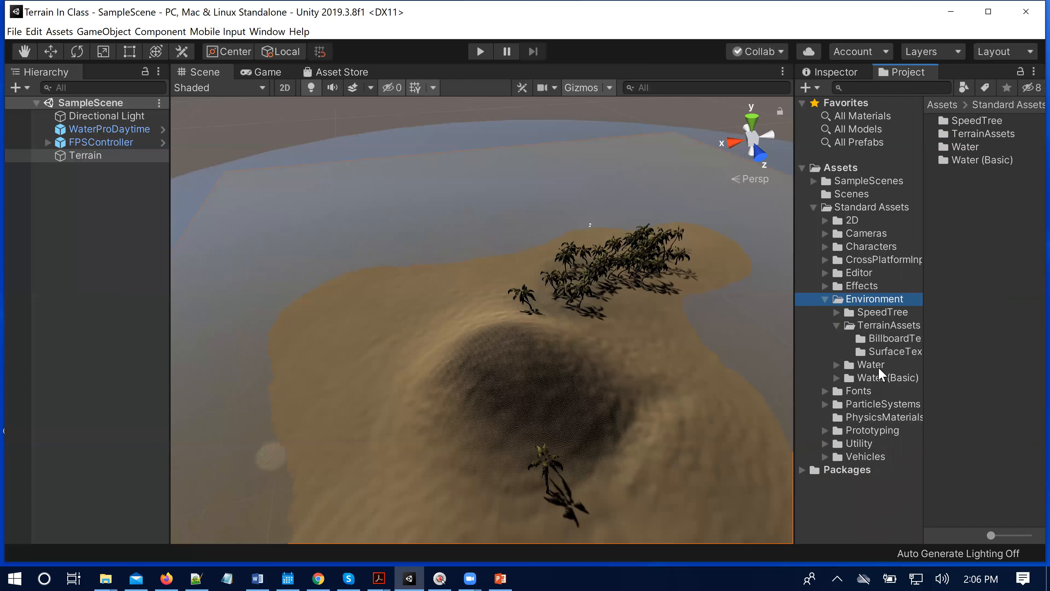
left_click(884, 352)
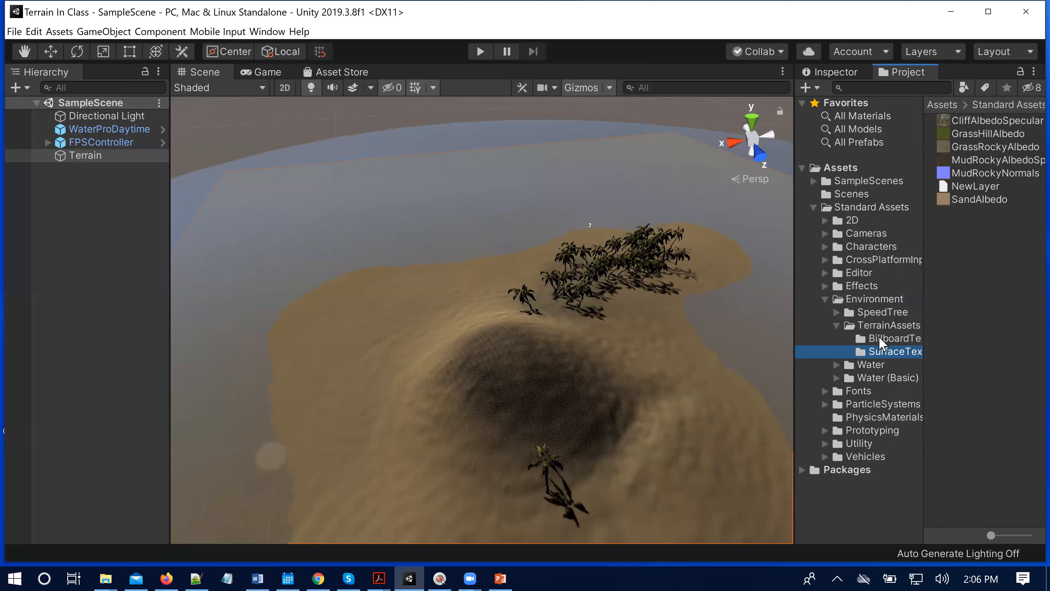
left_click(880, 339)
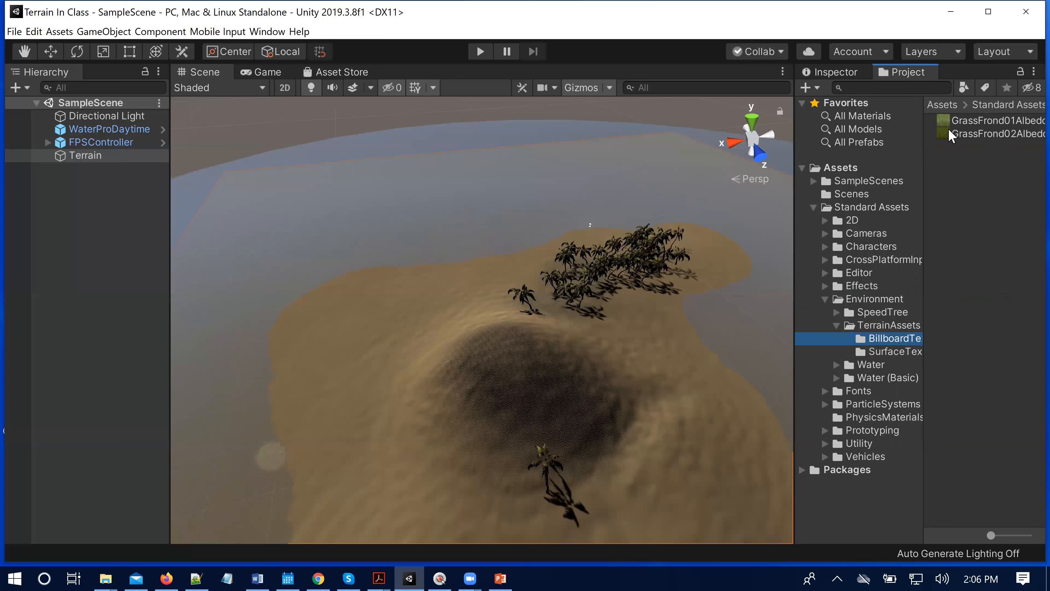
Open the GrassFrond01AlbedoAlpha texture in GIMP keeping its embedded color profile, examine the grass image, and return to Unity.
left_click(964, 124)
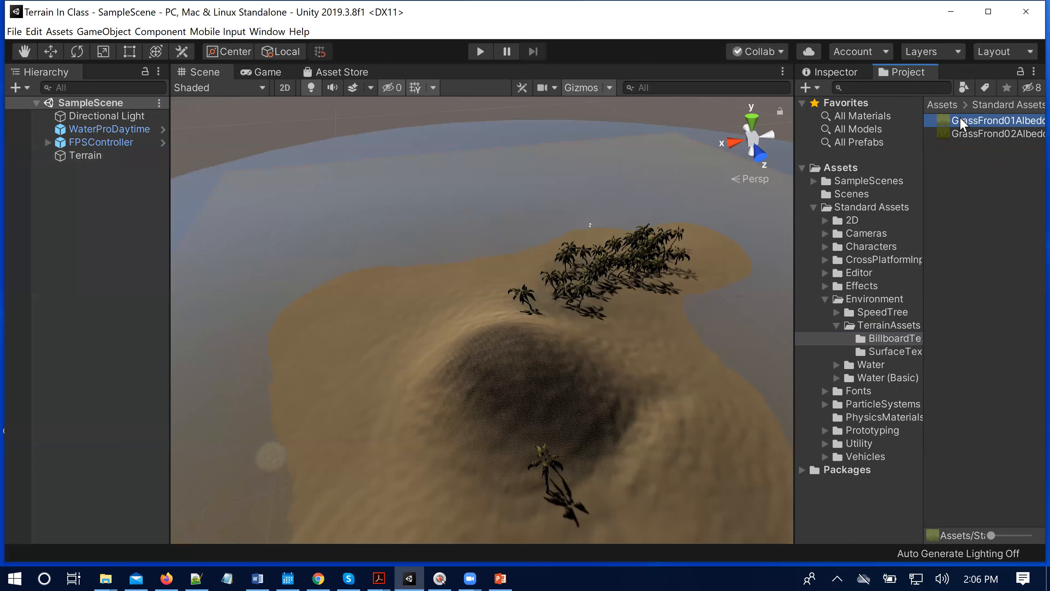
right_click(961, 124)
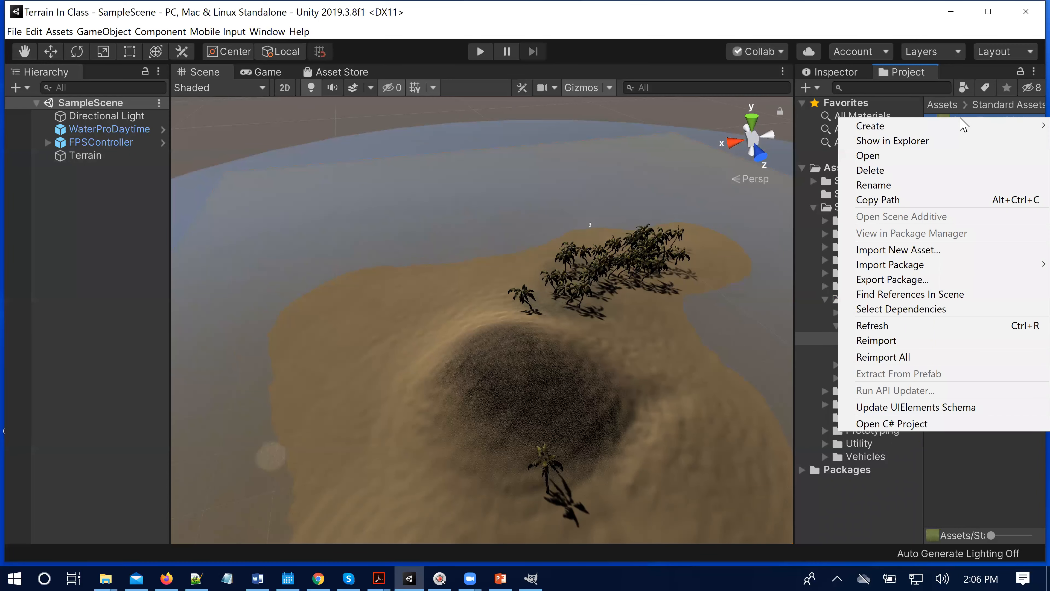
left_click(992, 463)
double_click(964, 124)
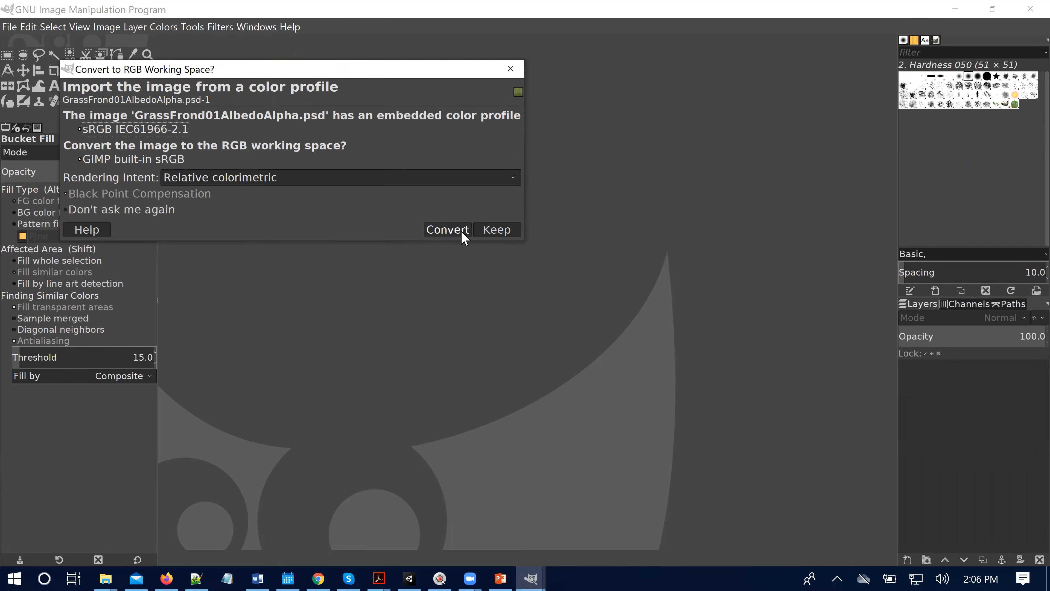
left_click(496, 231)
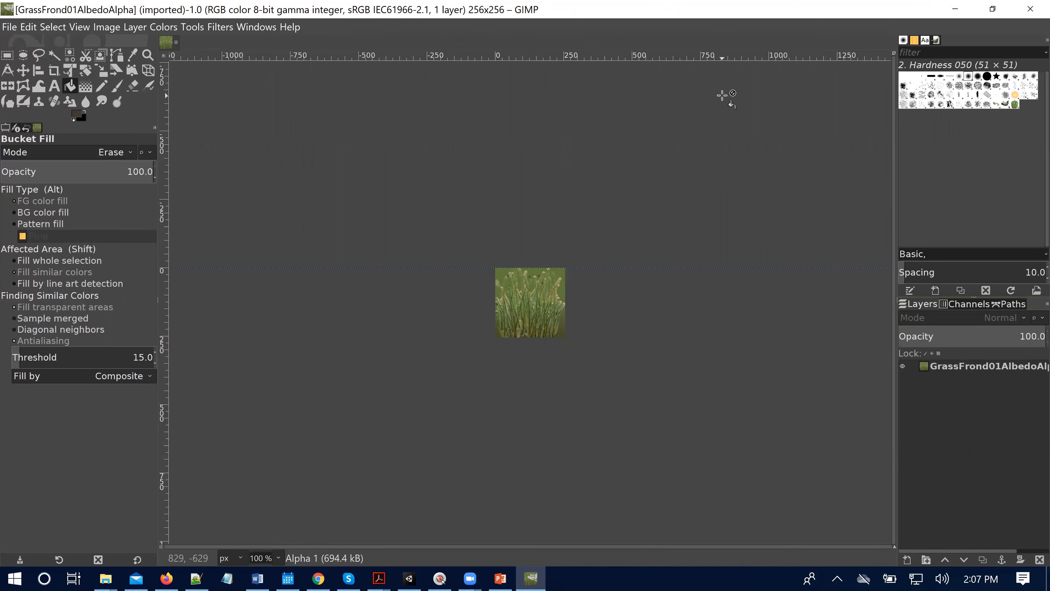
left_click(955, 9)
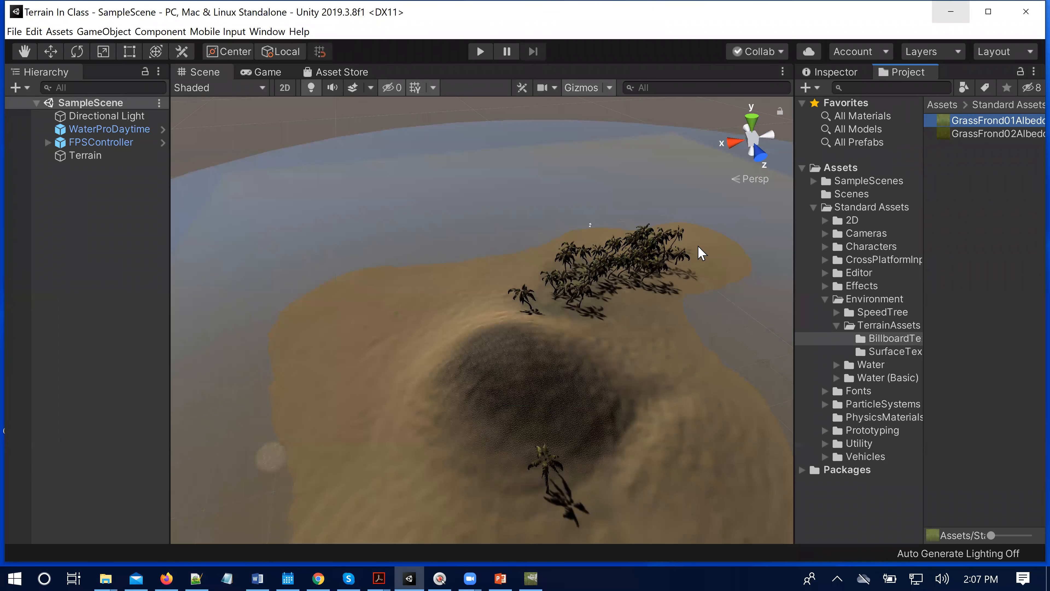
Select the Terrain object and start adding a new grass texture to its Paint Details tool.
left_click(858, 72)
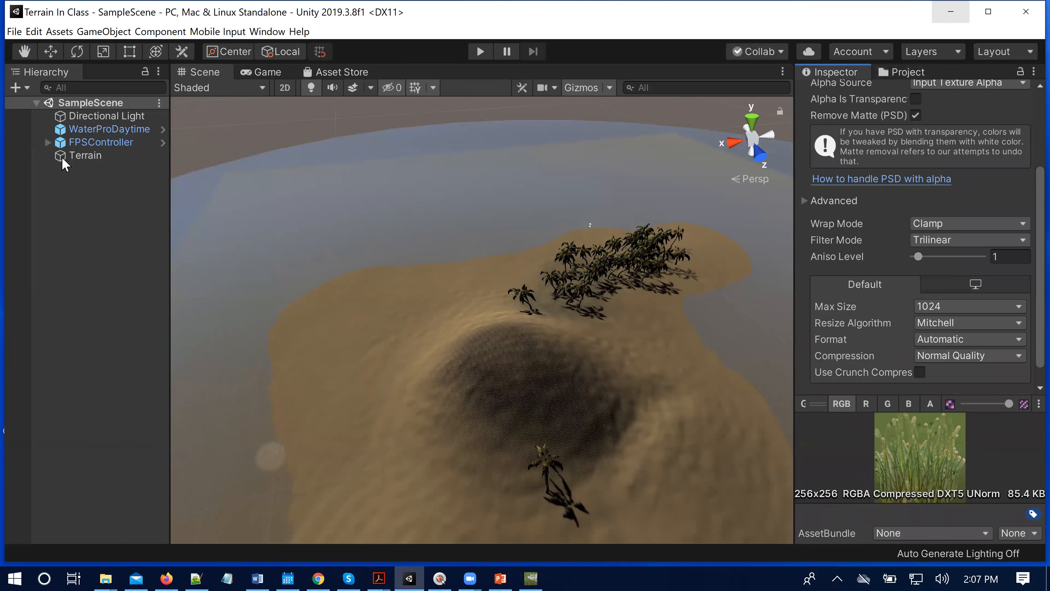
left_click(132, 158)
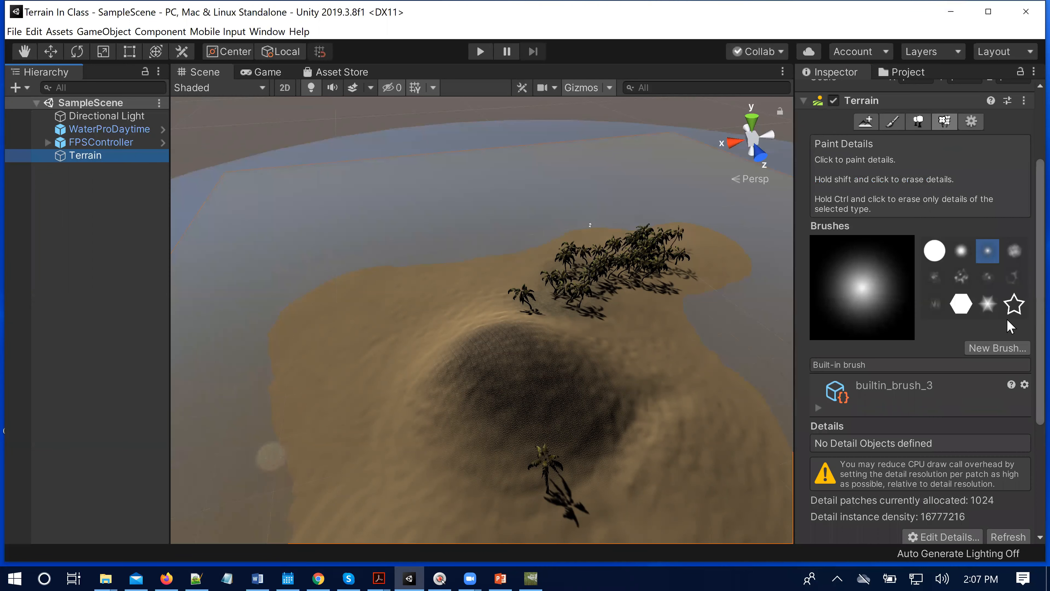
scroll(952, 133, "up", 3)
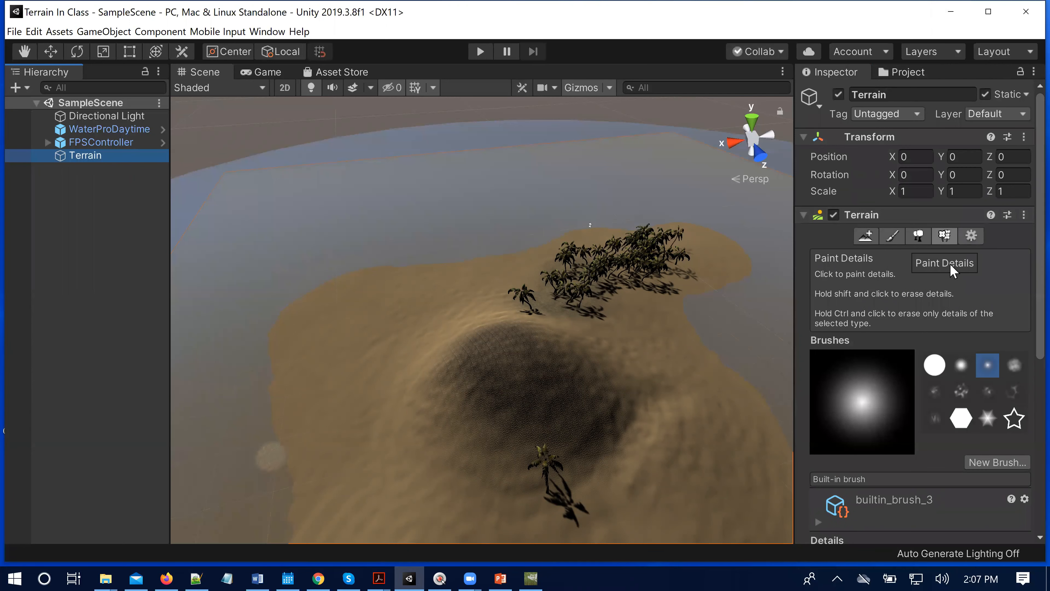
scroll(964, 266, "down", 4)
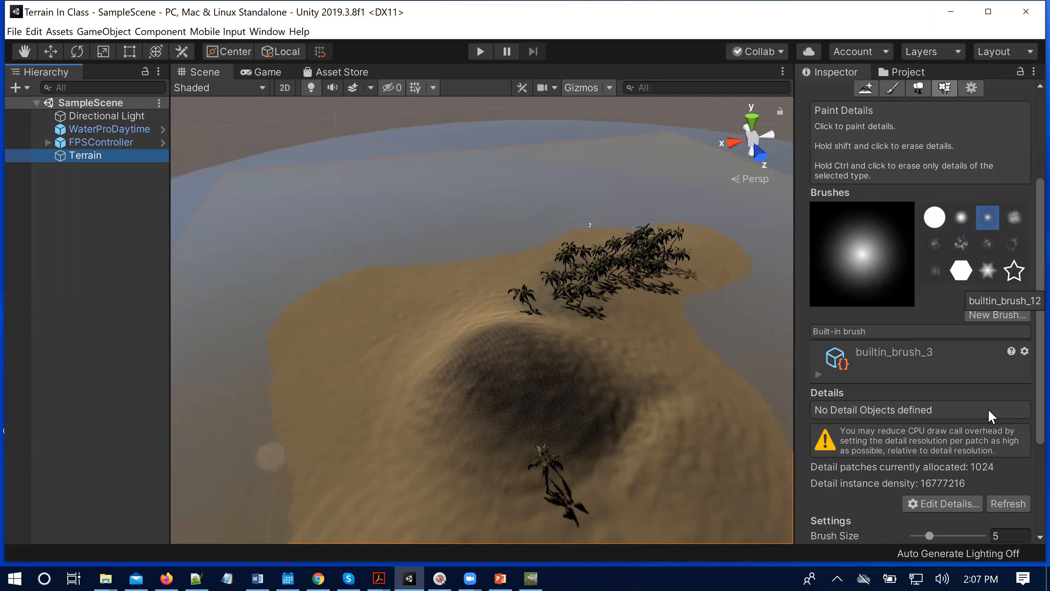
left_click(946, 506)
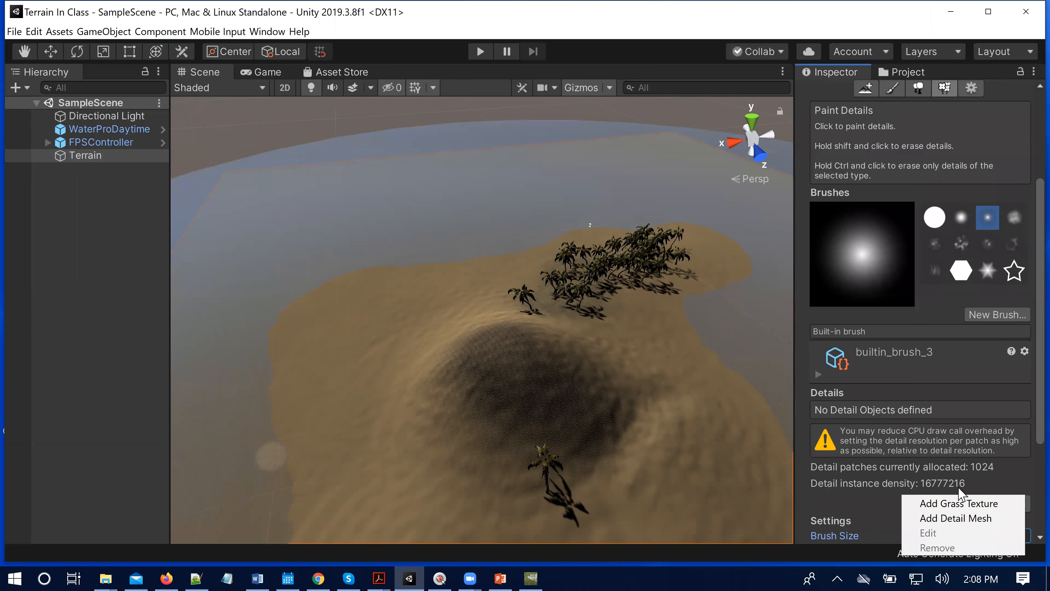
left_click(1027, 414)
left_click(960, 505)
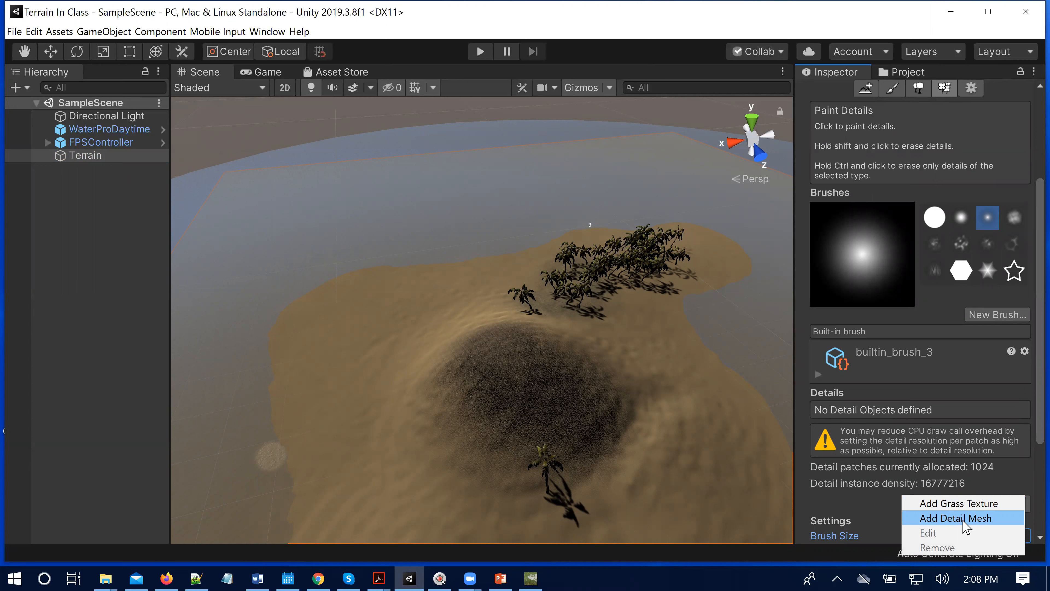
left_click(958, 503)
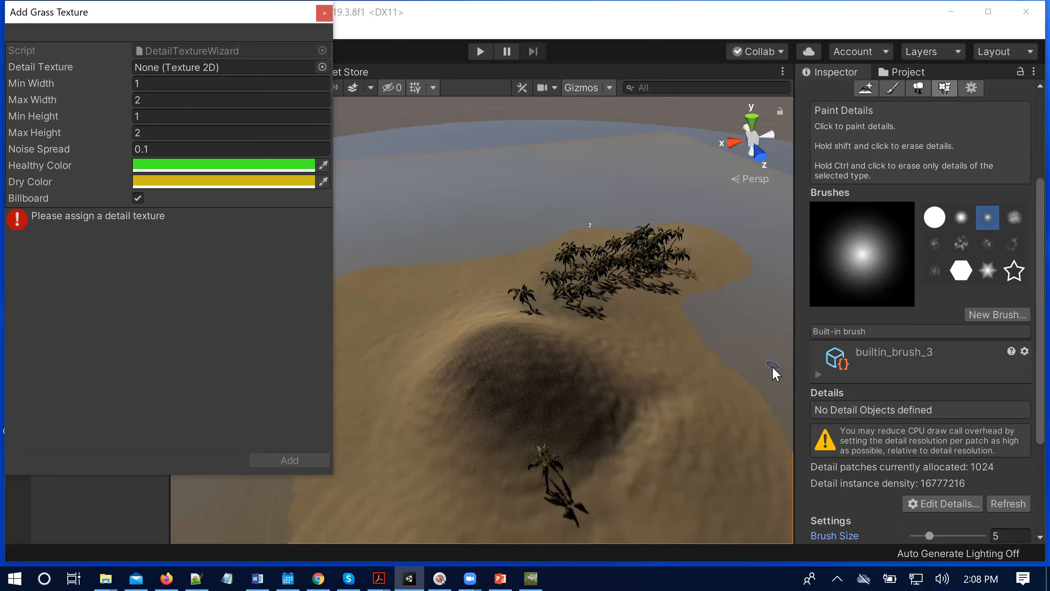
Search the textures for "grass", assign GrassFrond01AlbedoAlpha as the detail texture, and add it to the terrain details.
left_click(323, 67)
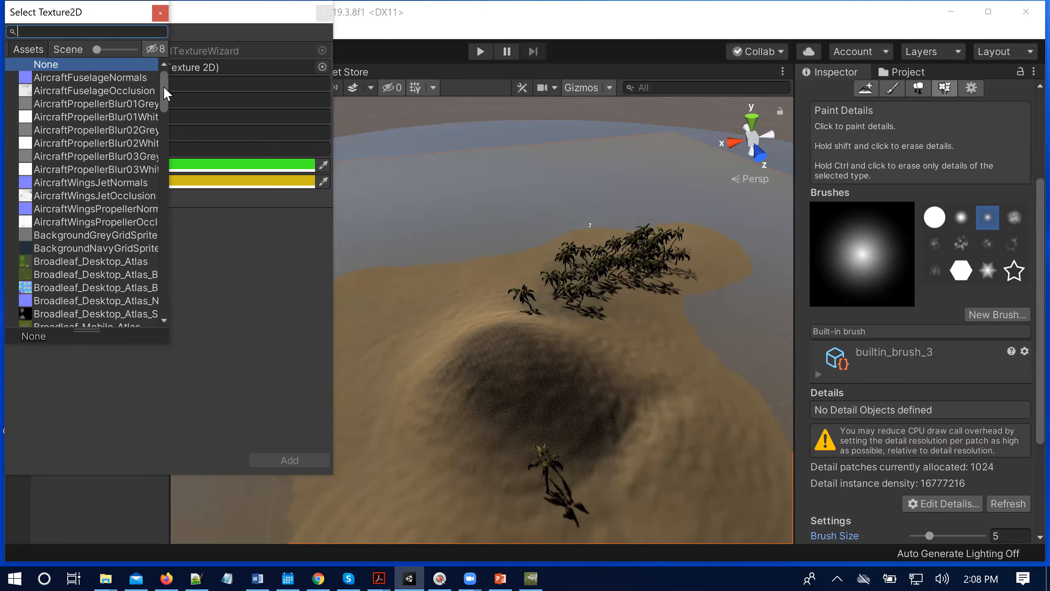
left_click_drag(164, 104, 167, 38)
type("gra")
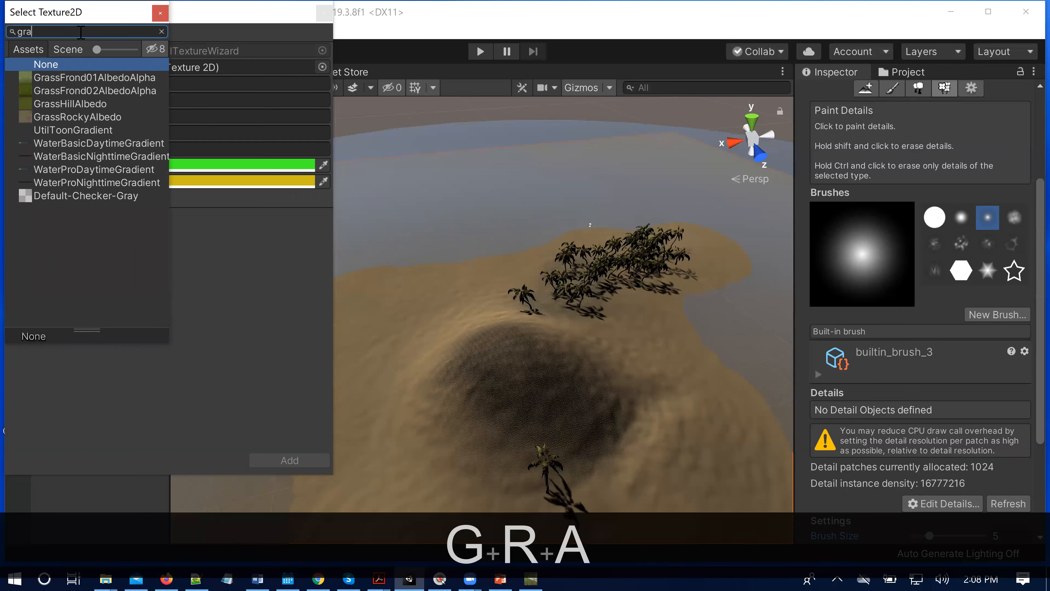
key("BackSpace")
type("ass")
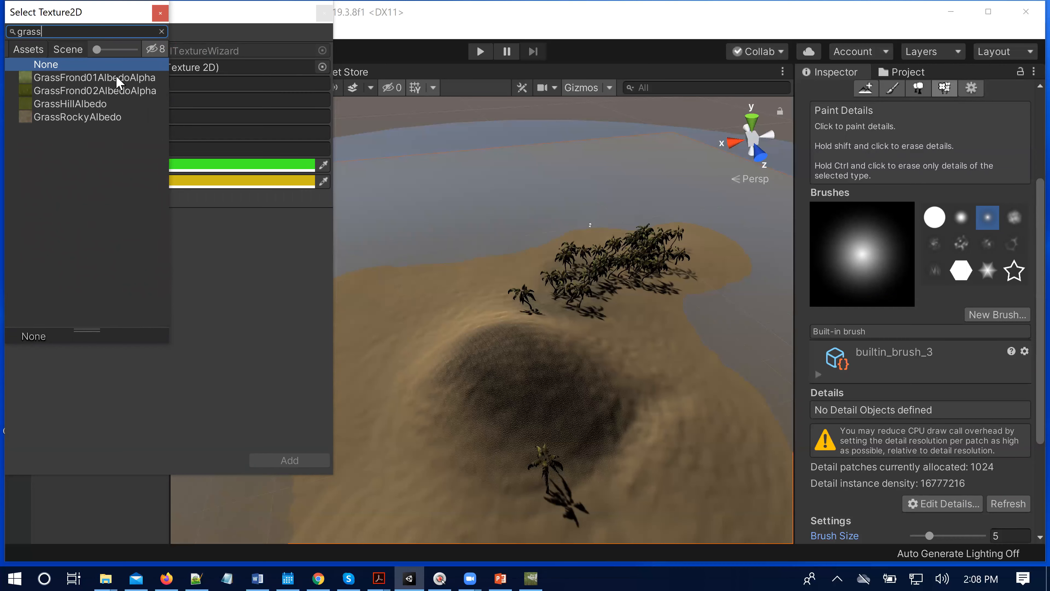
double_click(117, 79)
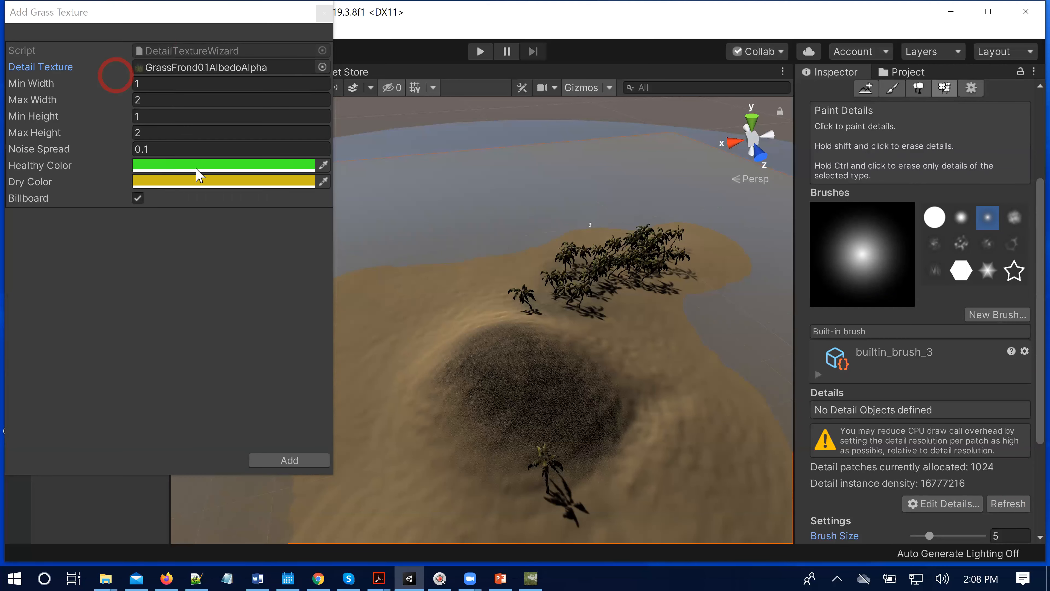
left_click(293, 460)
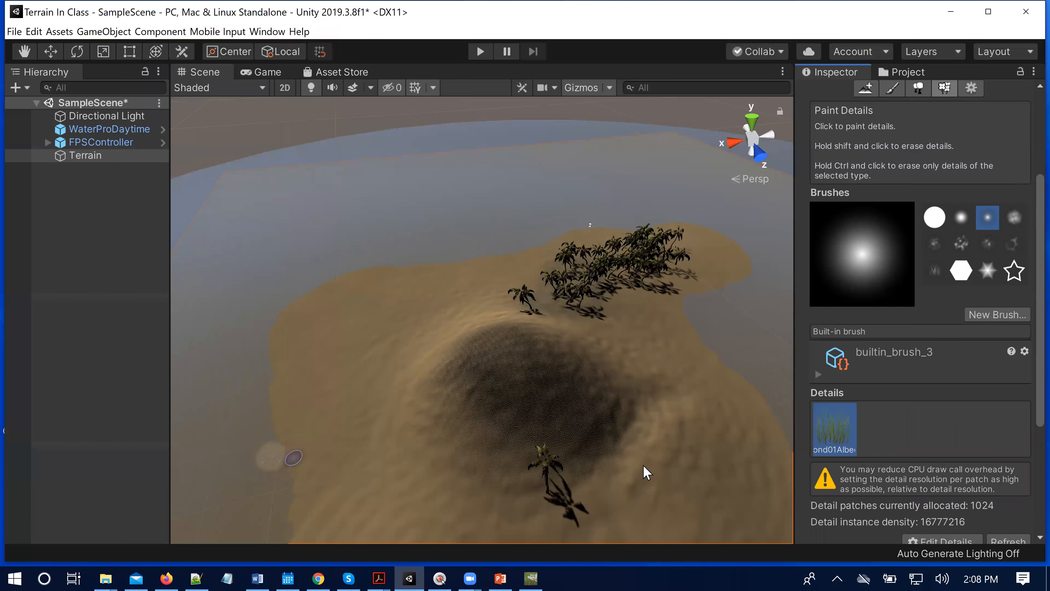
Add a second grass texture to the terrain details using GrassFrond02AlbedoAlpha as its detail texture.
left_click(950, 543)
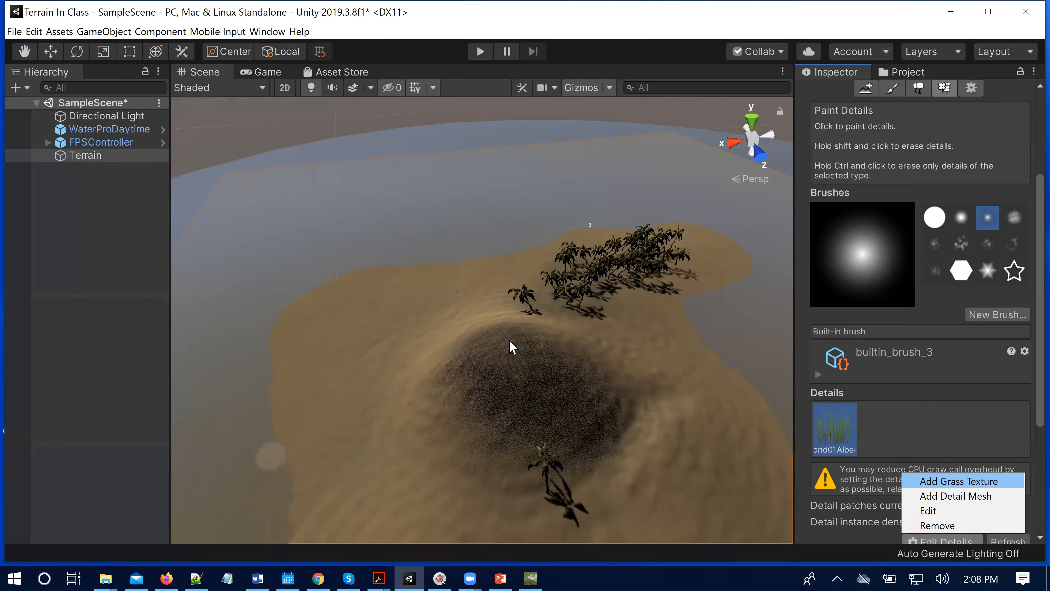
left_click(958, 481)
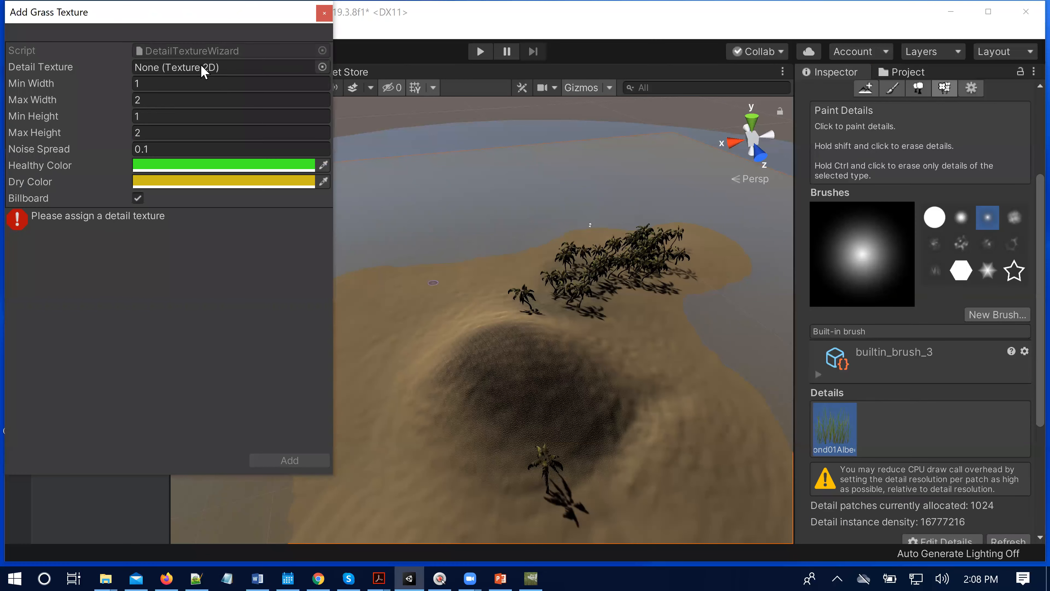
left_click(322, 66)
type("grass")
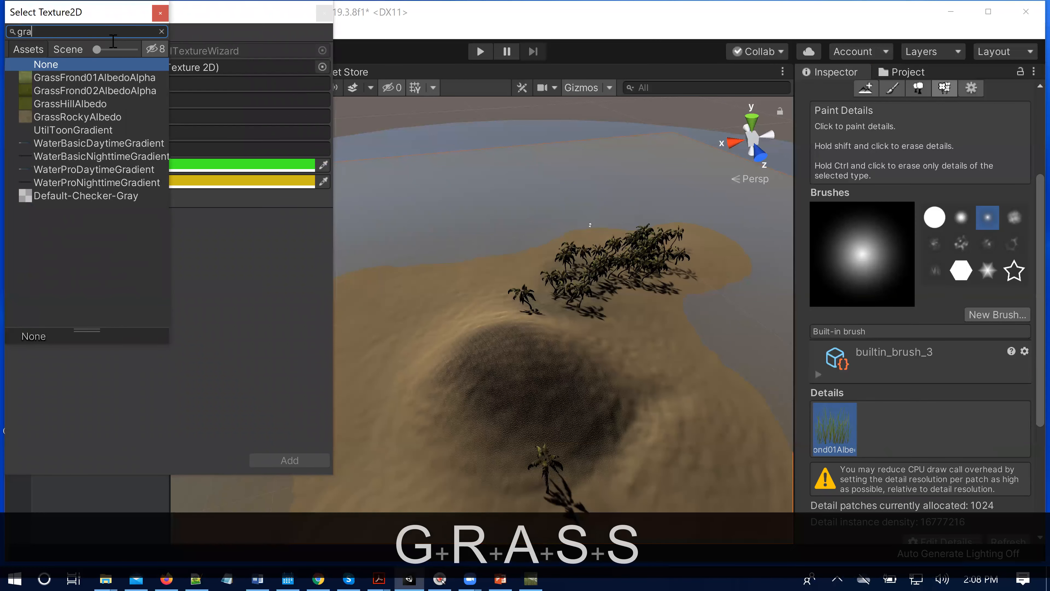
left_click(102, 91)
left_click(289, 457)
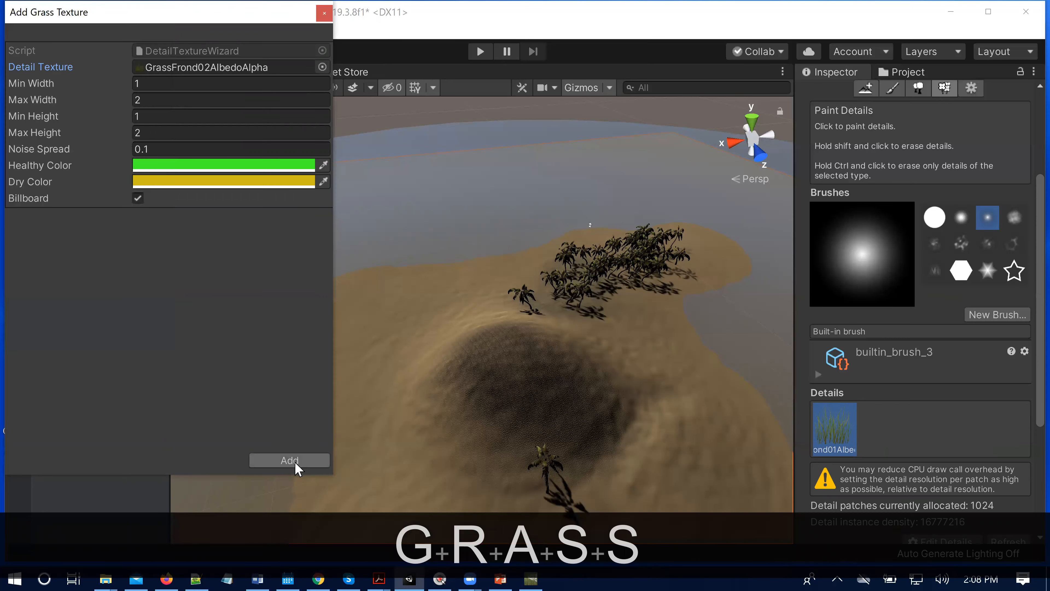
left_click(291, 460)
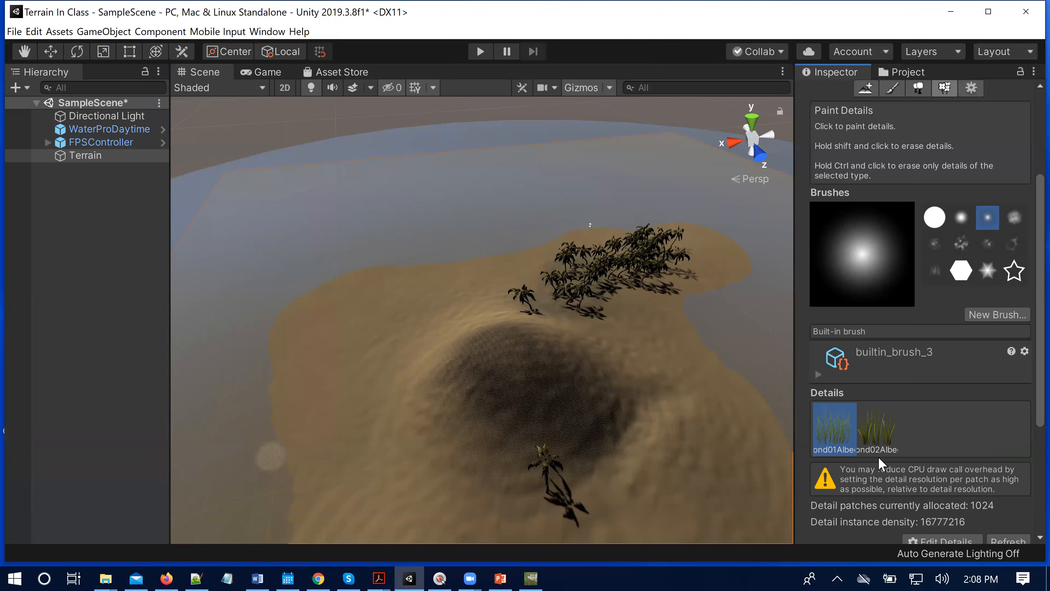
Compare the two grass details by selecting each in turn, ending on GrassFrond01AlbedoAlpha.
left_click(890, 433)
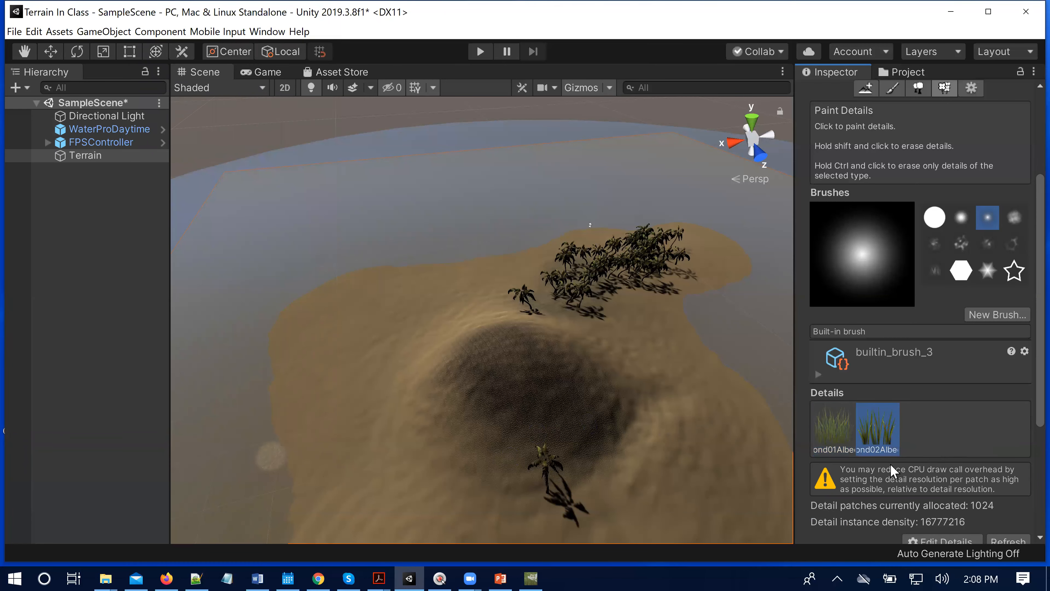
left_click(836, 429)
left_click(877, 430)
left_click(848, 433)
left_click(870, 436)
left_click(846, 437)
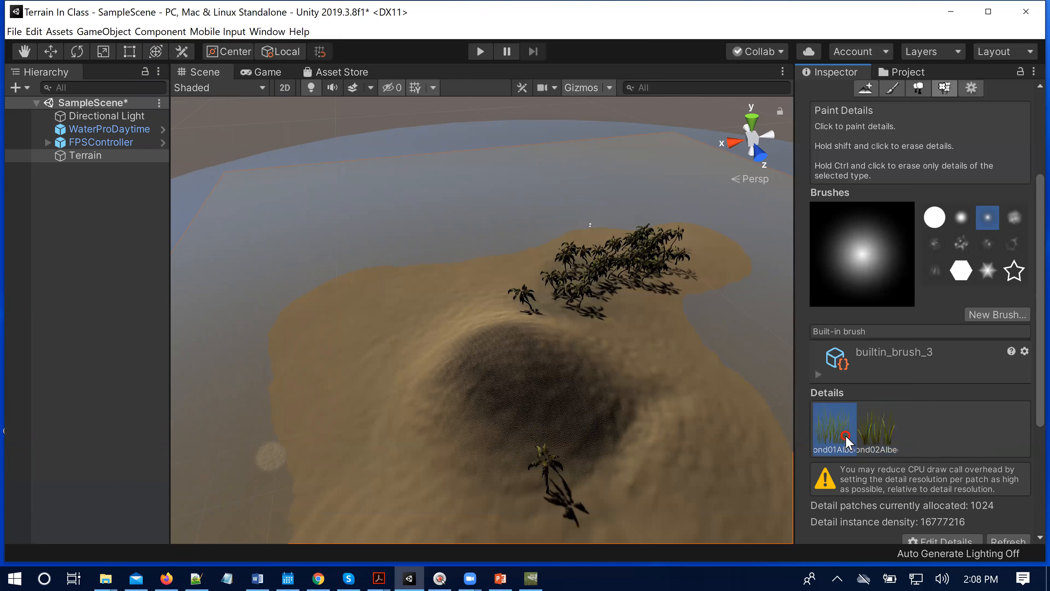
left_click(886, 436)
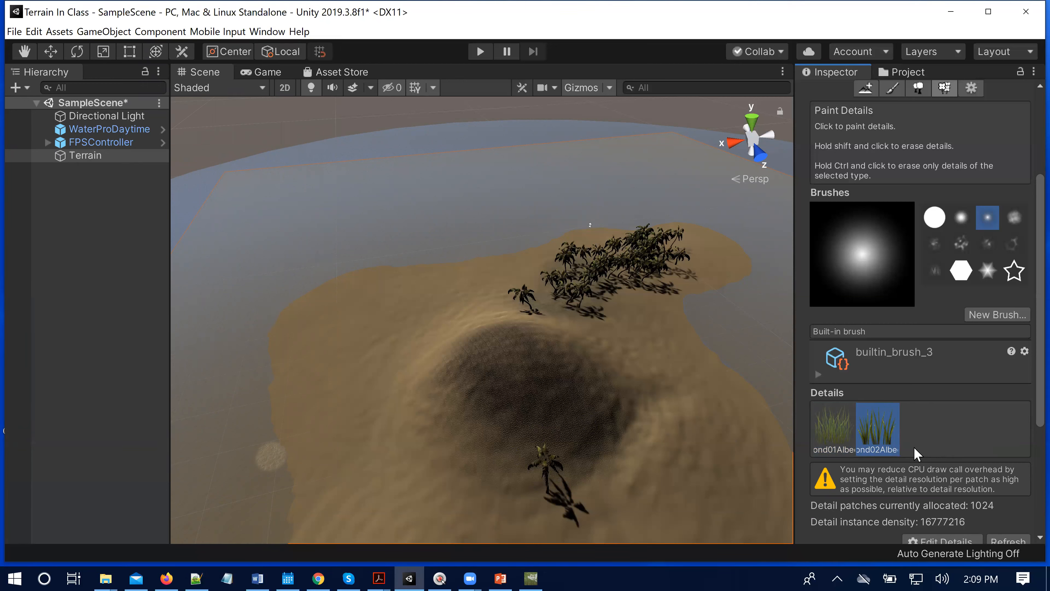
left_click(845, 430)
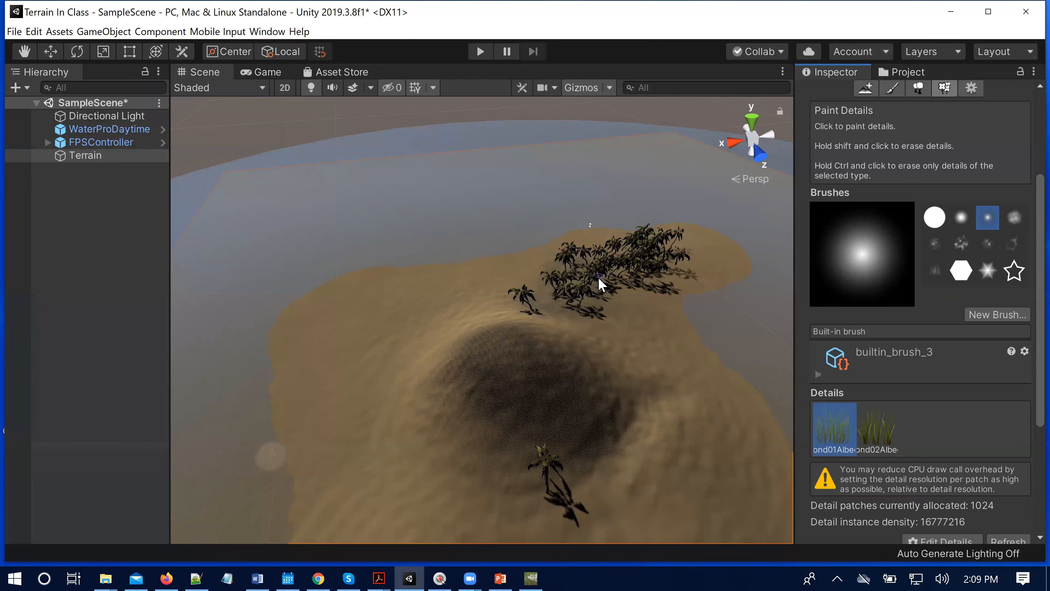
Set the detail brush's target strength to 0.0625.
scroll(600, 285, "down", 5)
scroll(601, 285, "up", 4)
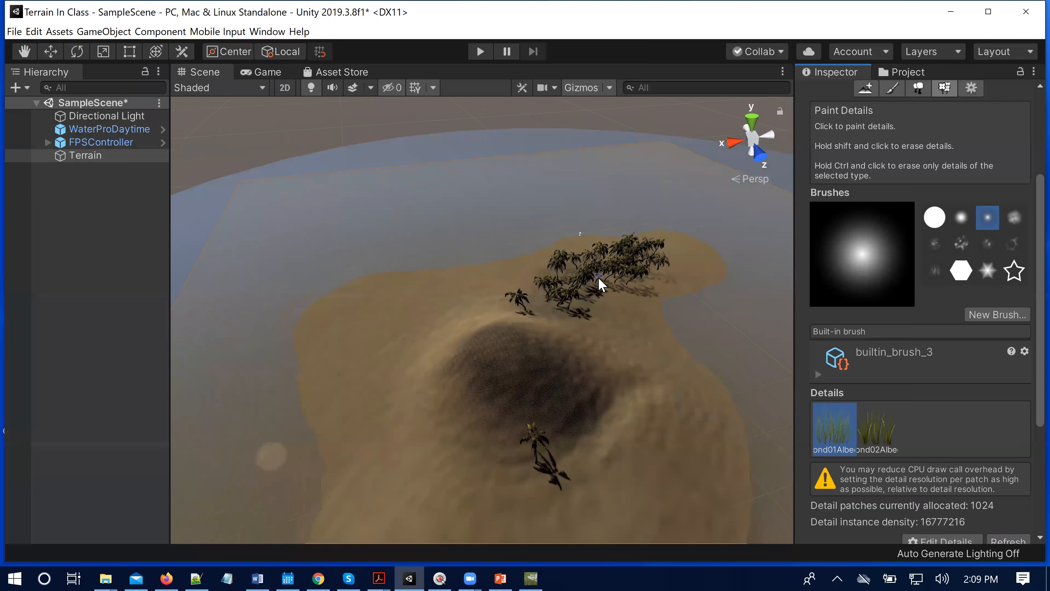
scroll(537, 480, "up", 1)
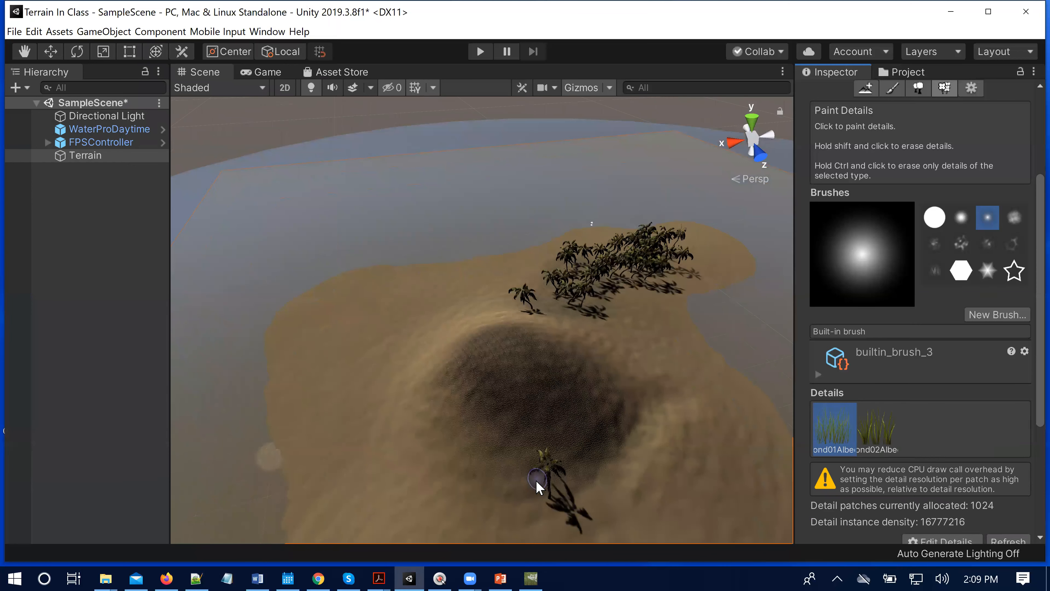
mouse_move(536, 477)
middle_mouse_down()
mouse_move(541, 400)
mouse_move(529, 467)
middle_mouse_up()
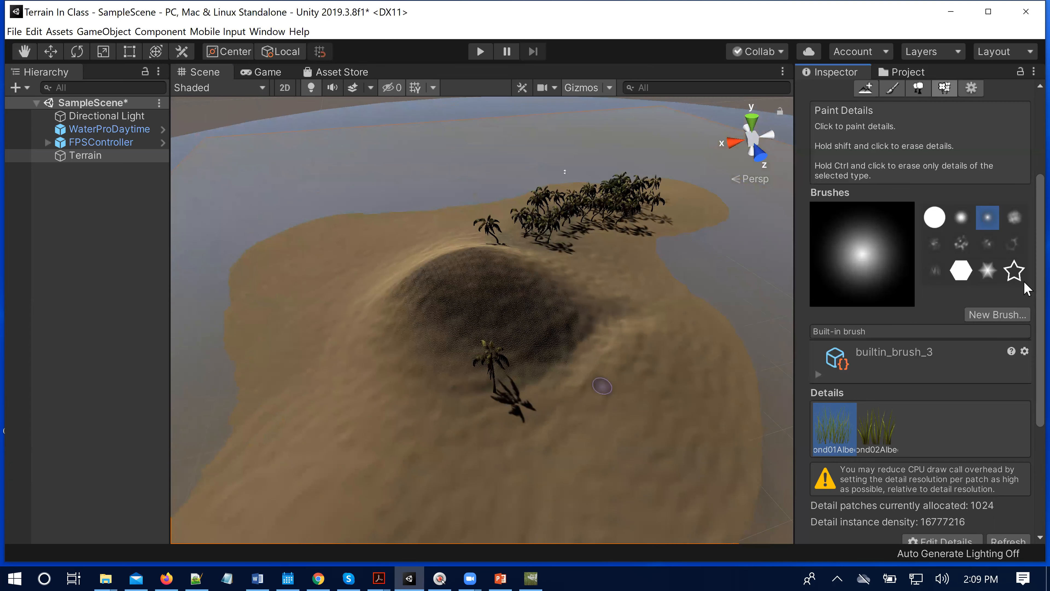
scroll(1024, 265, "up", 5)
scroll(1025, 290, "down", 10)
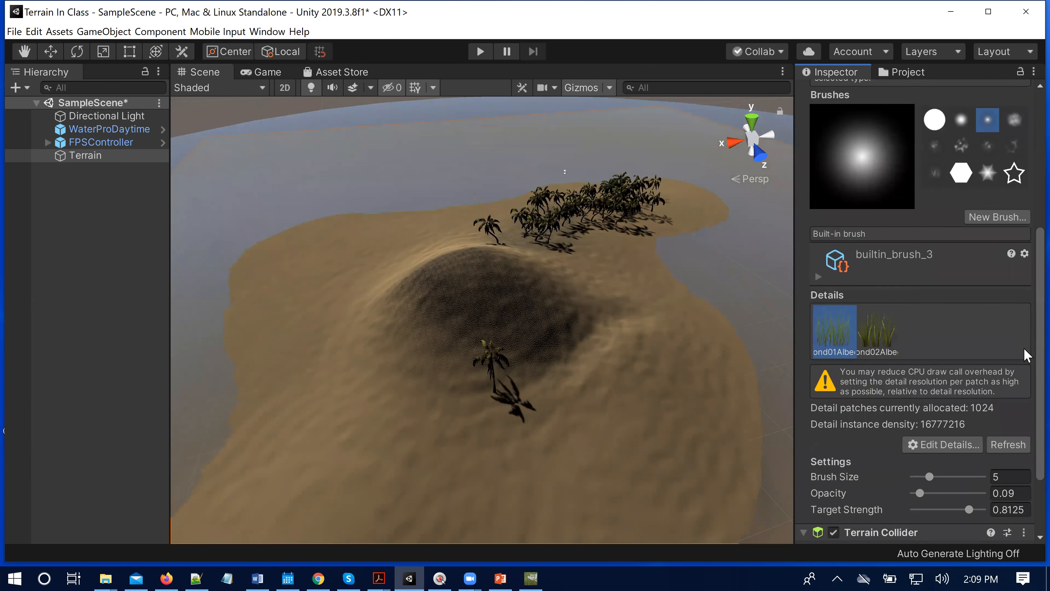
scroll(1025, 355, "down", 3)
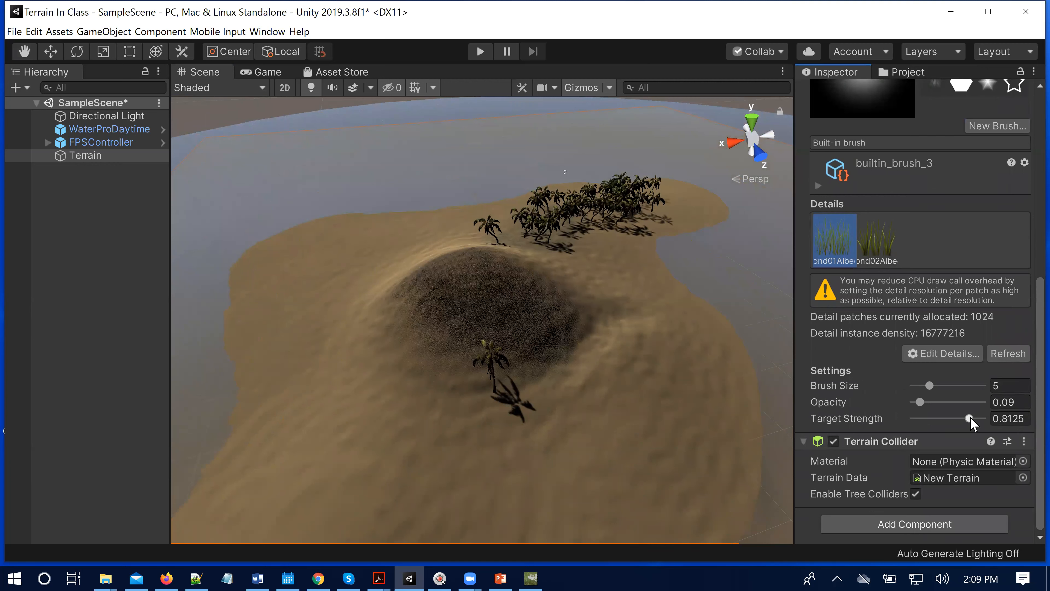
left_click_drag(970, 419, 921, 428)
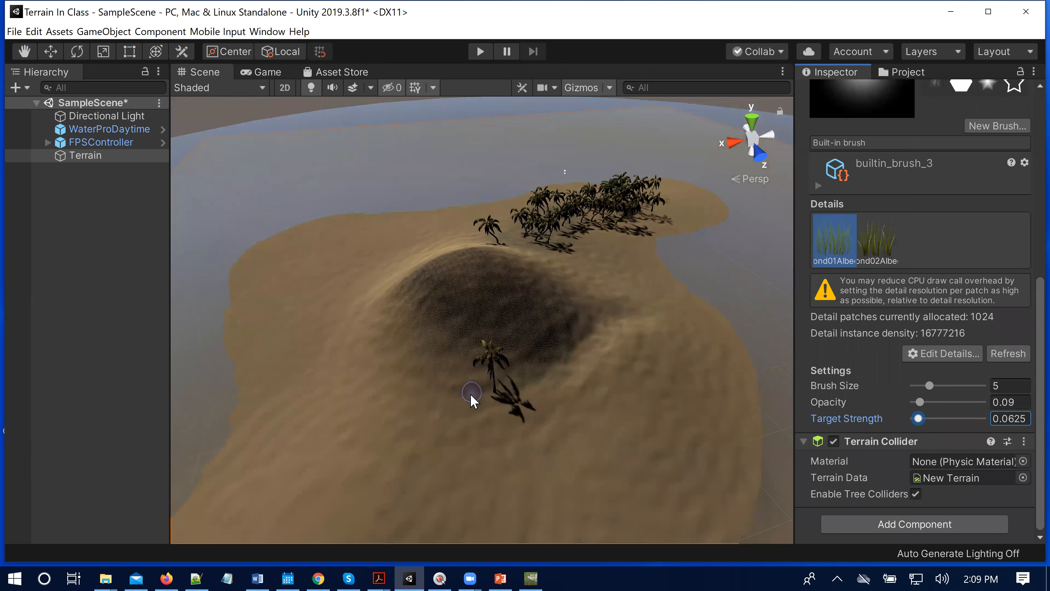
scroll(471, 396, "up", 3)
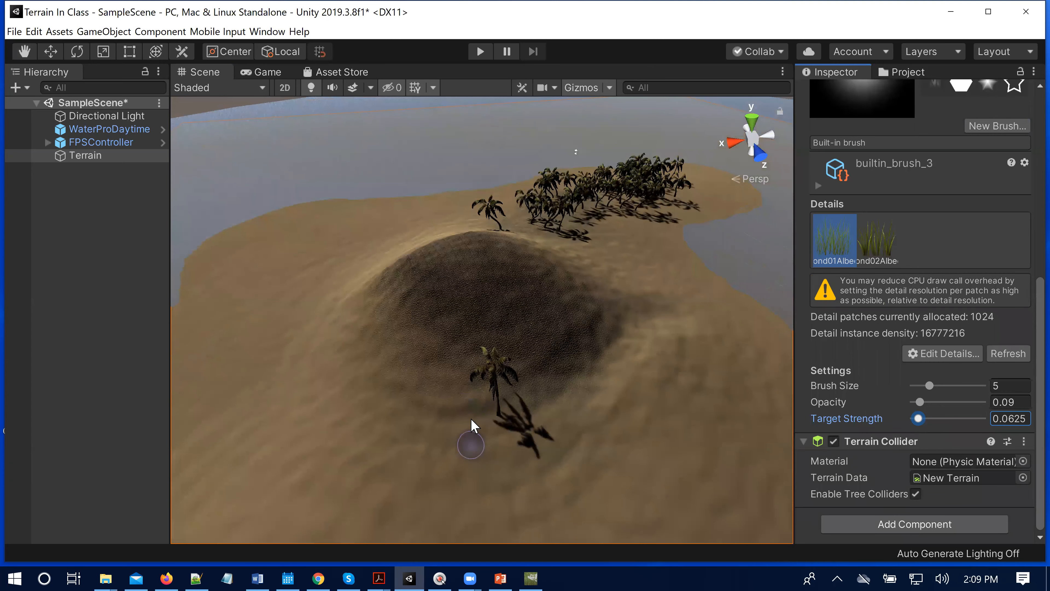
left_click_drag(471, 414, 497, 425)
key("ctrl+z")
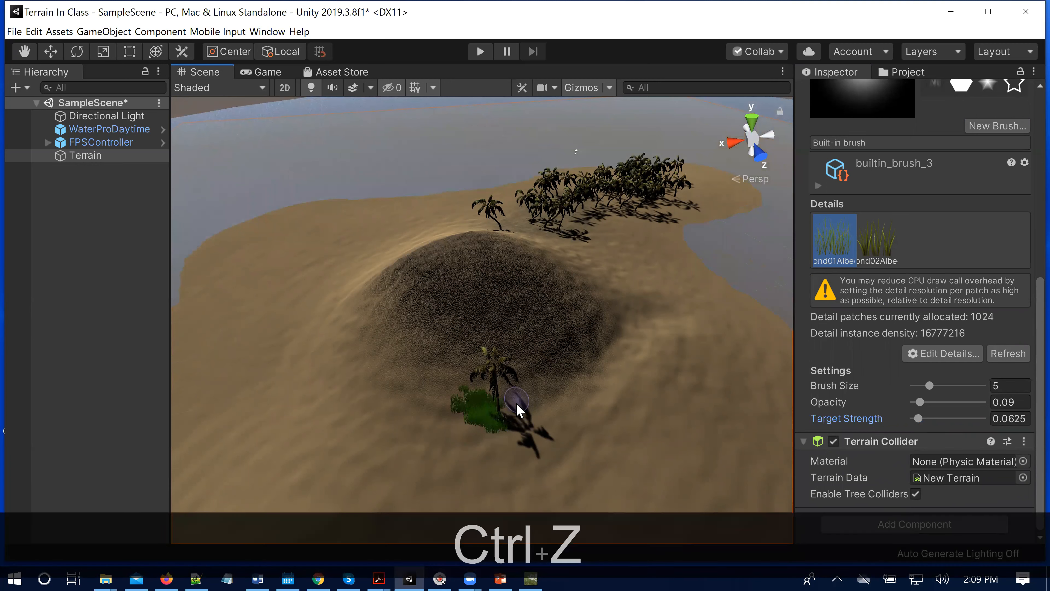
Paint several patches of GrassFrond01AlbedoAlpha grass around the base of the lone palm tree in front of the mound.
left_click_drag(478, 410, 514, 413)
left_click(513, 402)
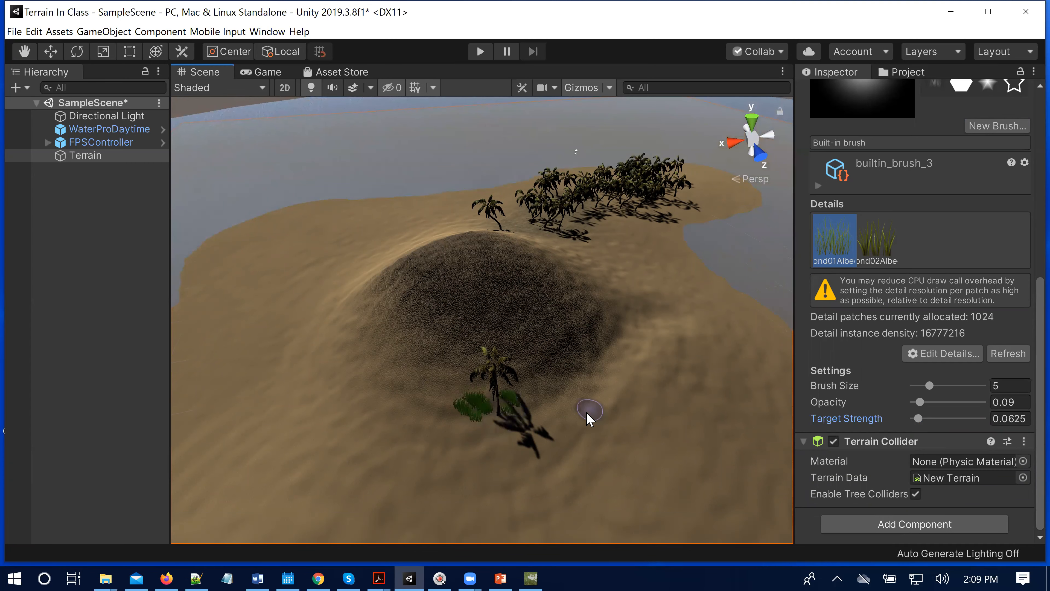
scroll(533, 454, "up", 3)
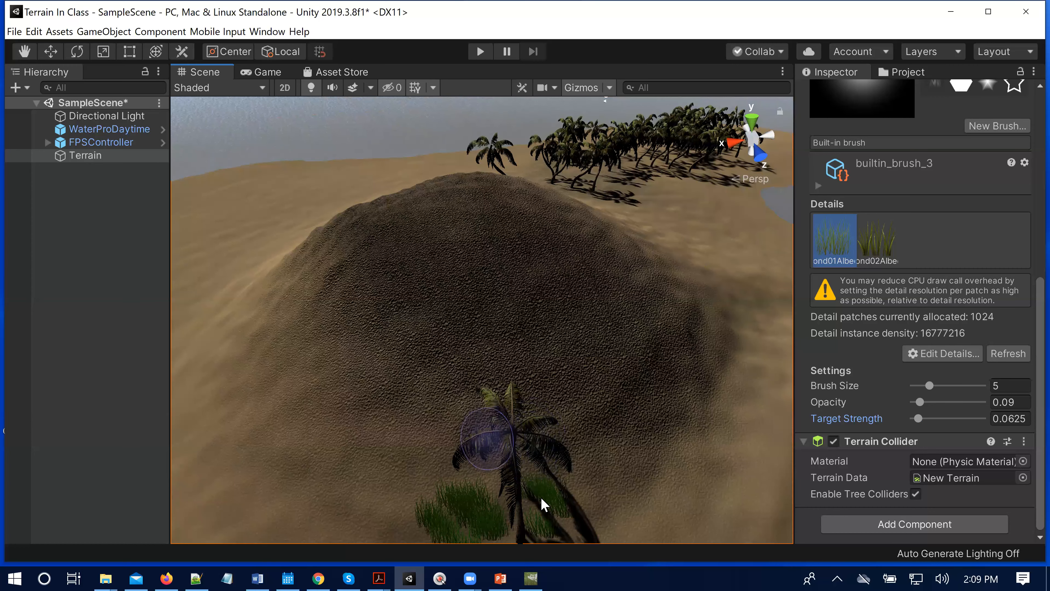
mouse_move(541, 465)
middle_mouse_down()
mouse_move(538, 433)
mouse_move(540, 454)
middle_mouse_up()
left_click(540, 349)
left_click(455, 375)
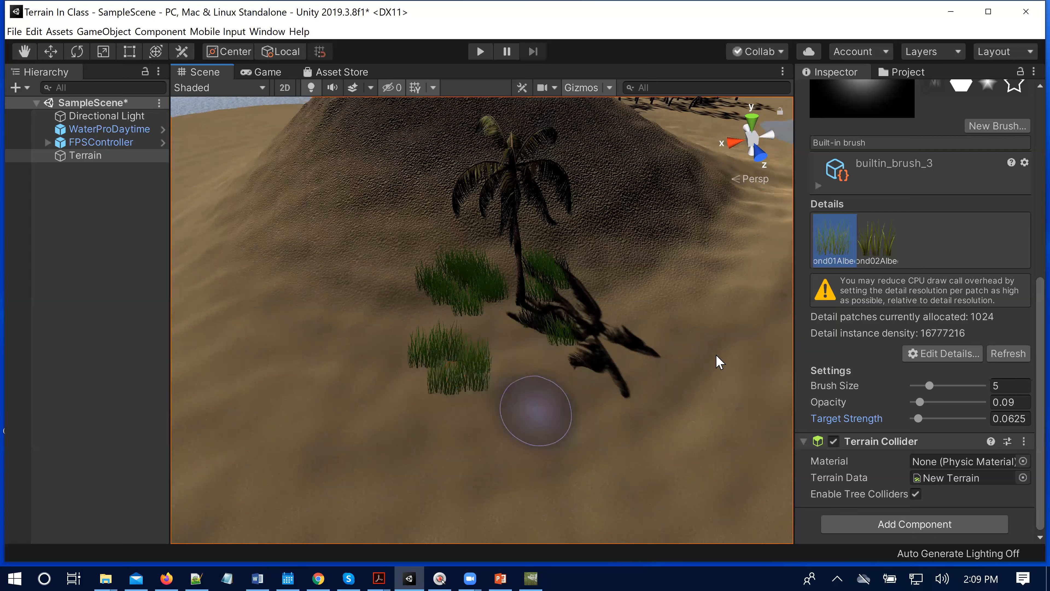
Paint patches of GrassFrond02AlbedoAlpha grass among the existing grass around the lone palm tree.
left_click(870, 243)
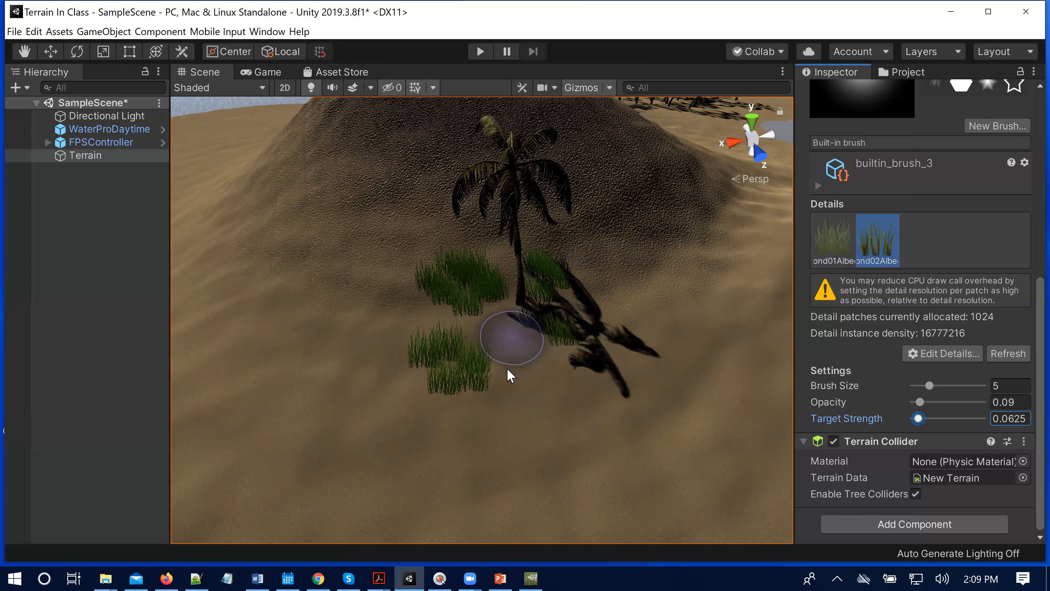
left_click(511, 339)
left_click(422, 326)
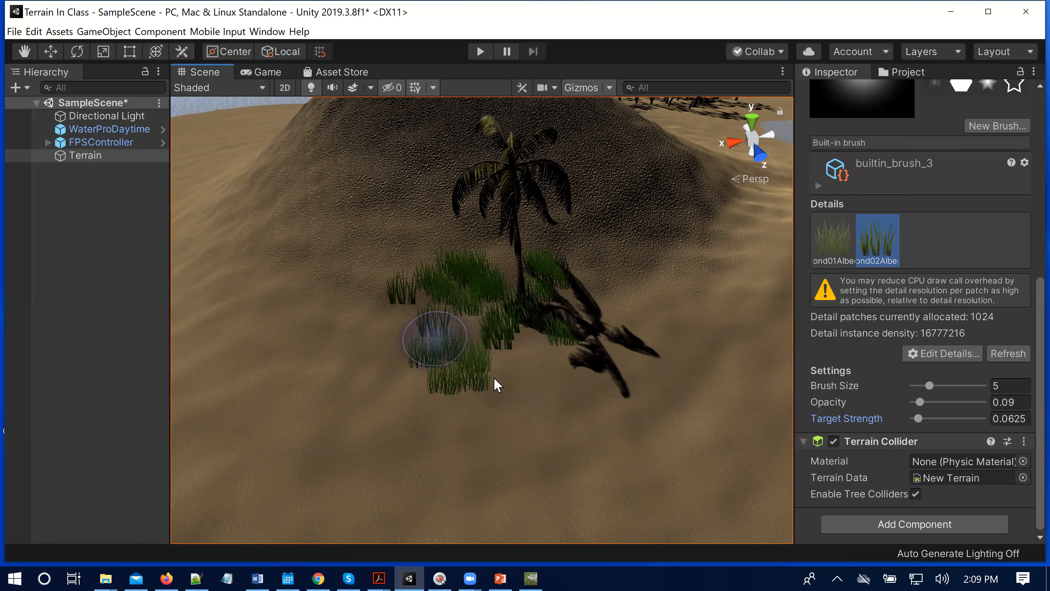
left_click(560, 350)
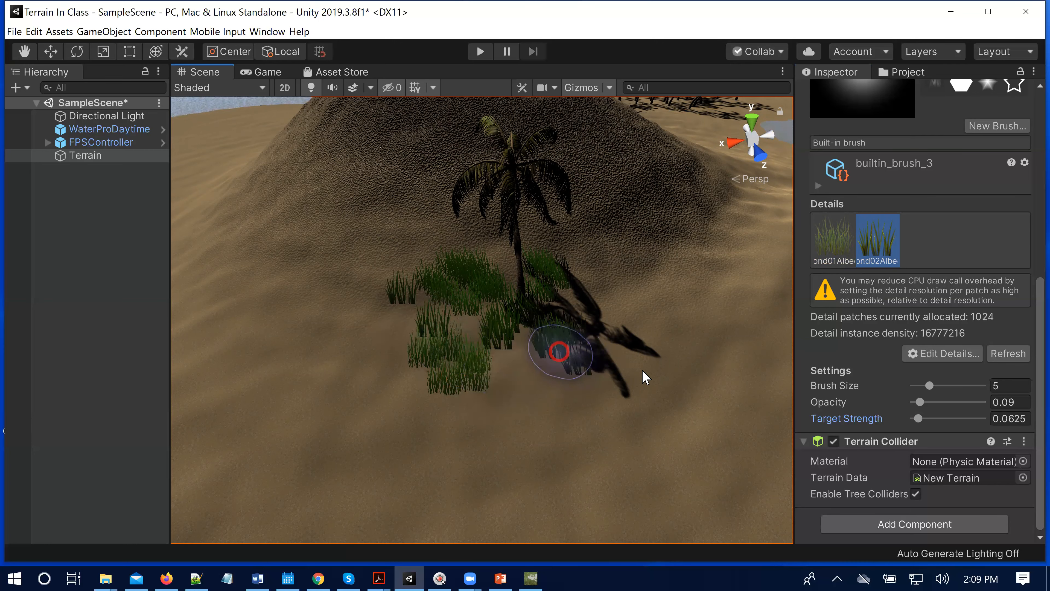
Switch the detail brush to builtin_brush_6 and set its brush size to 31.
middle_click_drag(700, 271, 557, 404)
scroll(523, 426, "up", 3)
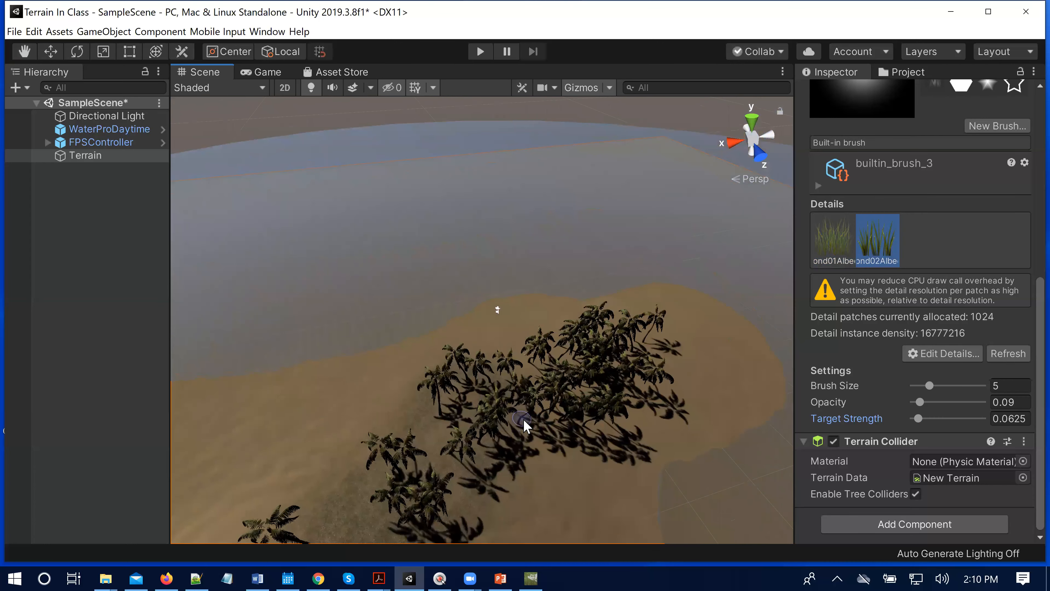
middle_click_drag(494, 449, 514, 436)
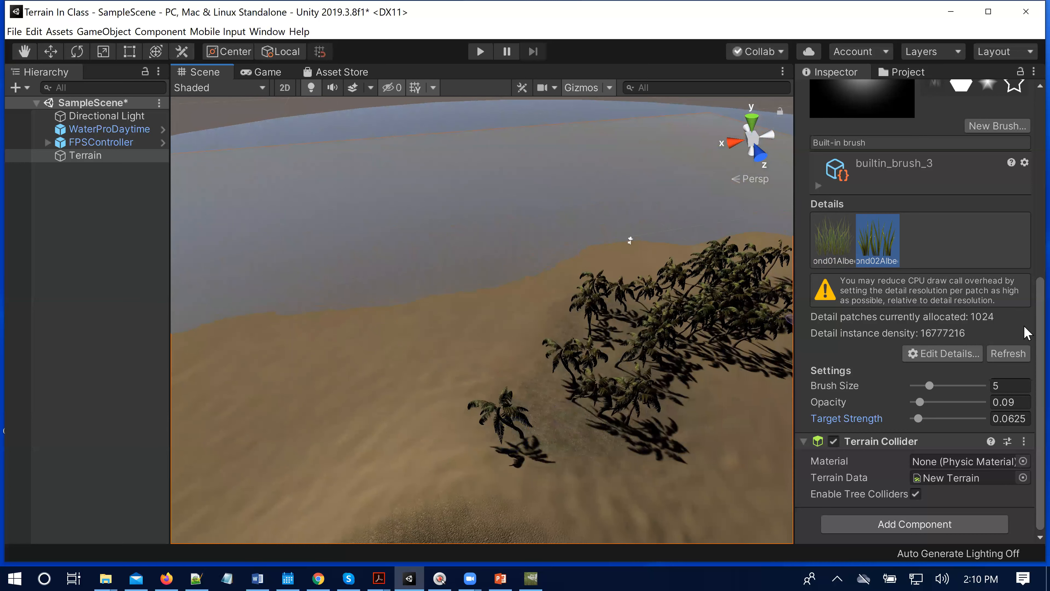
scroll(1019, 221, "up", 5)
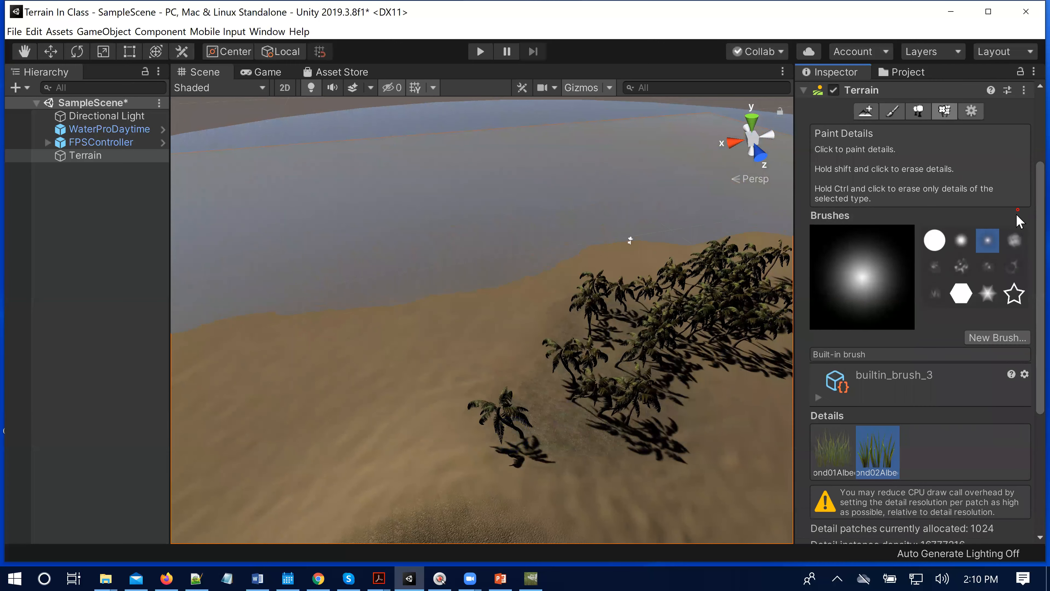
left_click(960, 267)
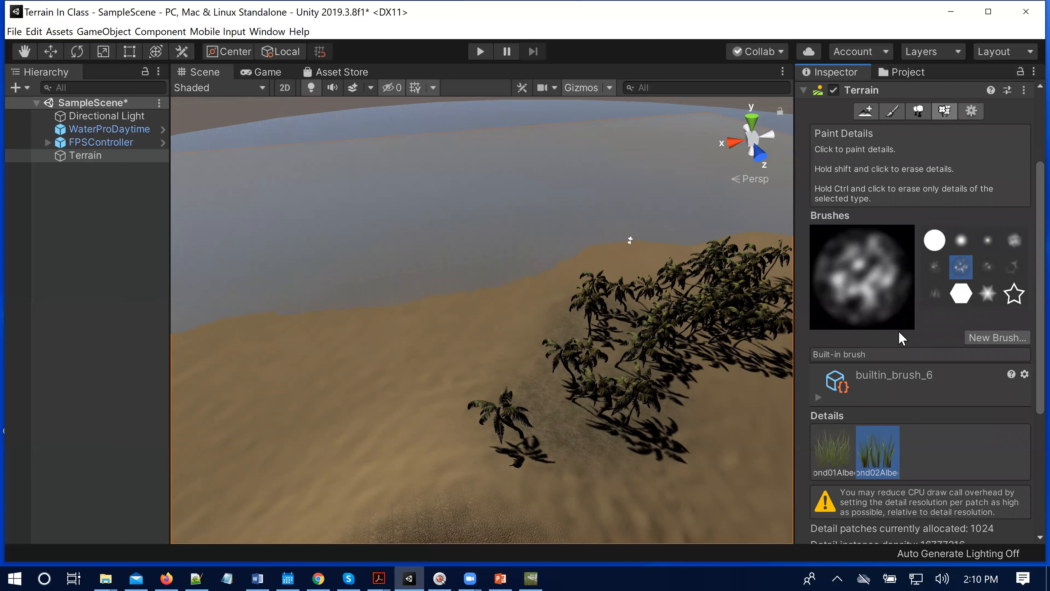
scroll(900, 331, "down", 5)
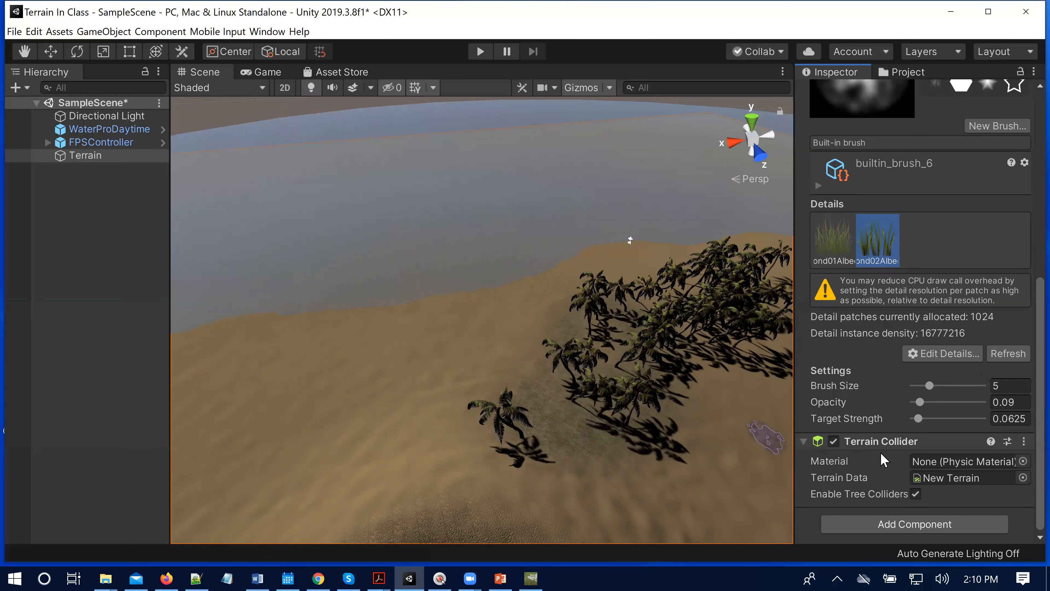
left_click_drag(929, 385, 957, 385)
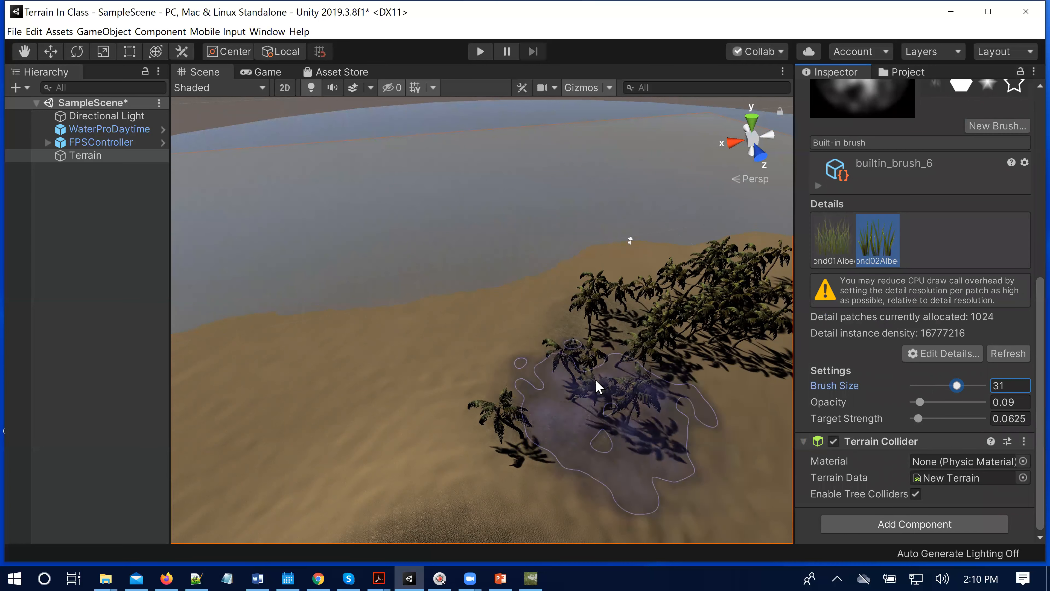
Paint GrassFrond02AlbedoAlpha grass through the palm grove, across the adjacent sand and out to the shoreline.
mouse_move(596, 380)
left_mouse_down()
mouse_move(687, 399)
mouse_move(741, 376)
mouse_move(729, 354)
mouse_move(684, 336)
left_mouse_up()
left_click(675, 318)
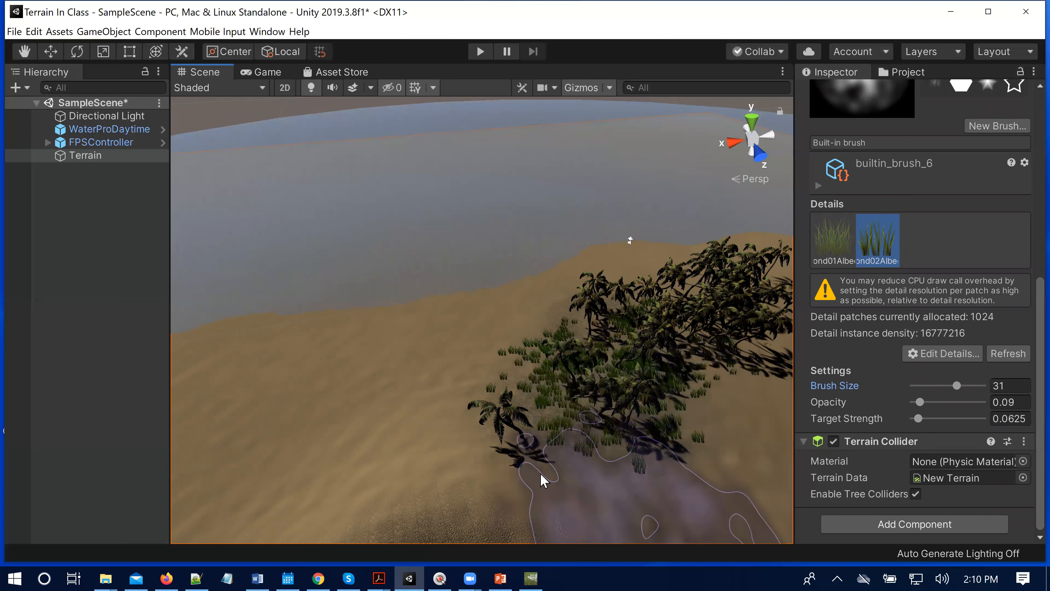
left_click_drag(463, 379, 471, 347)
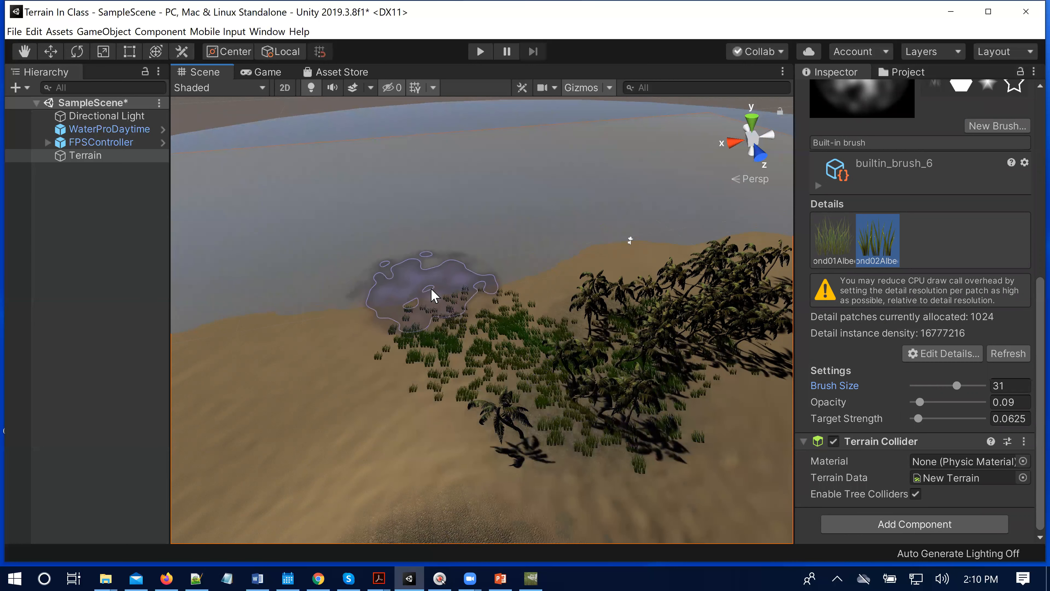
left_click(476, 277)
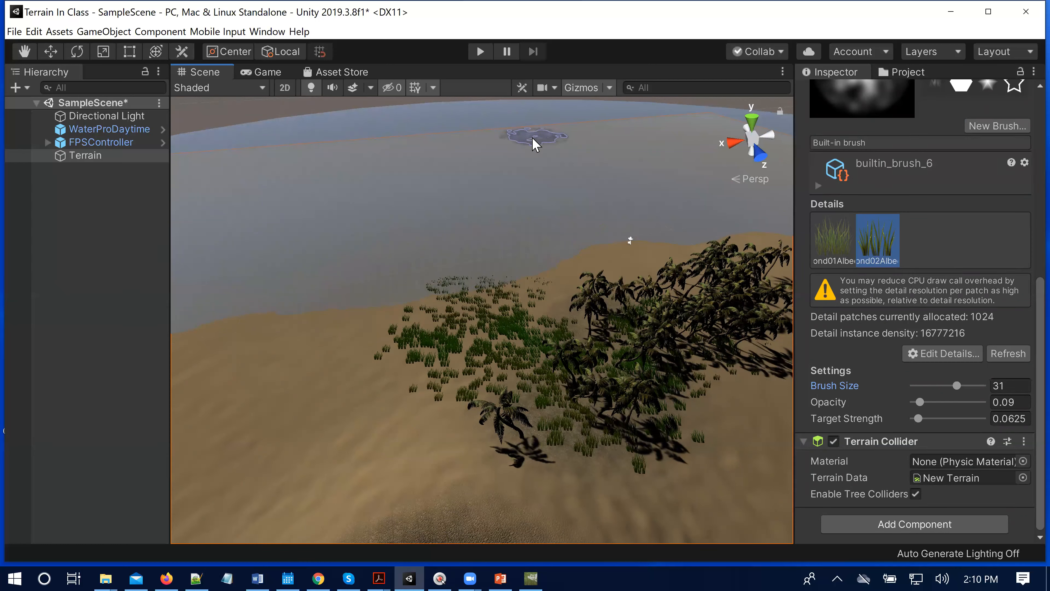
Run the scene and walk through the palm grove to examine the painted grass at ground level.
left_click(481, 53)
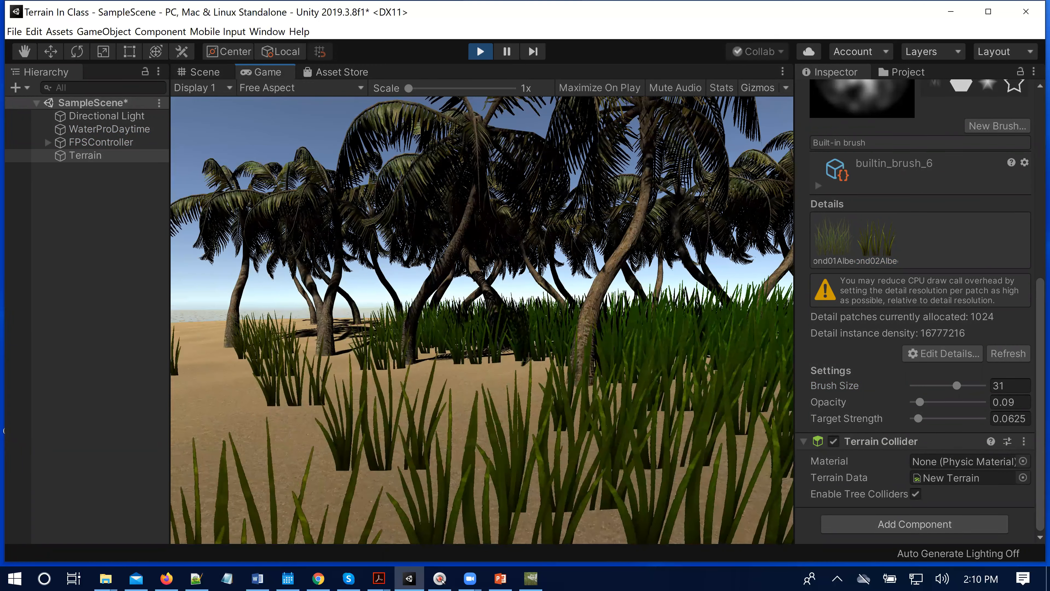
key("w")
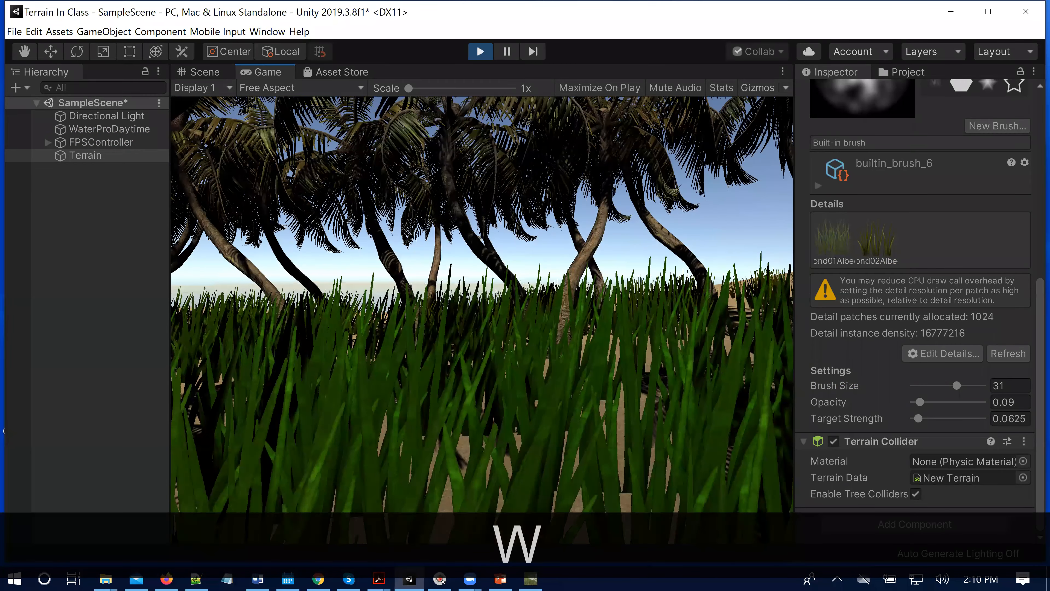
key("shift")
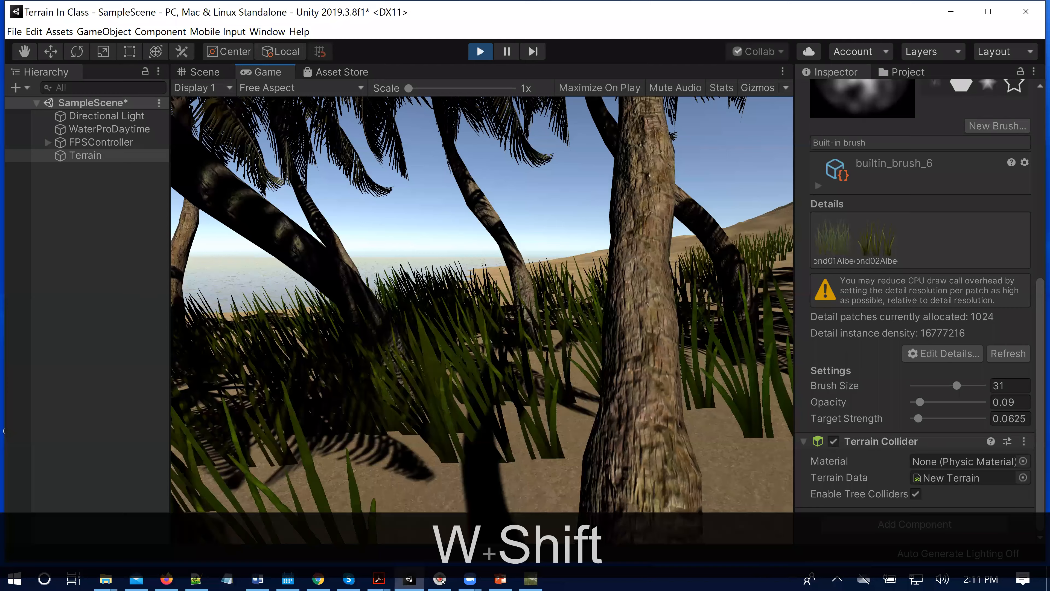
key("a")
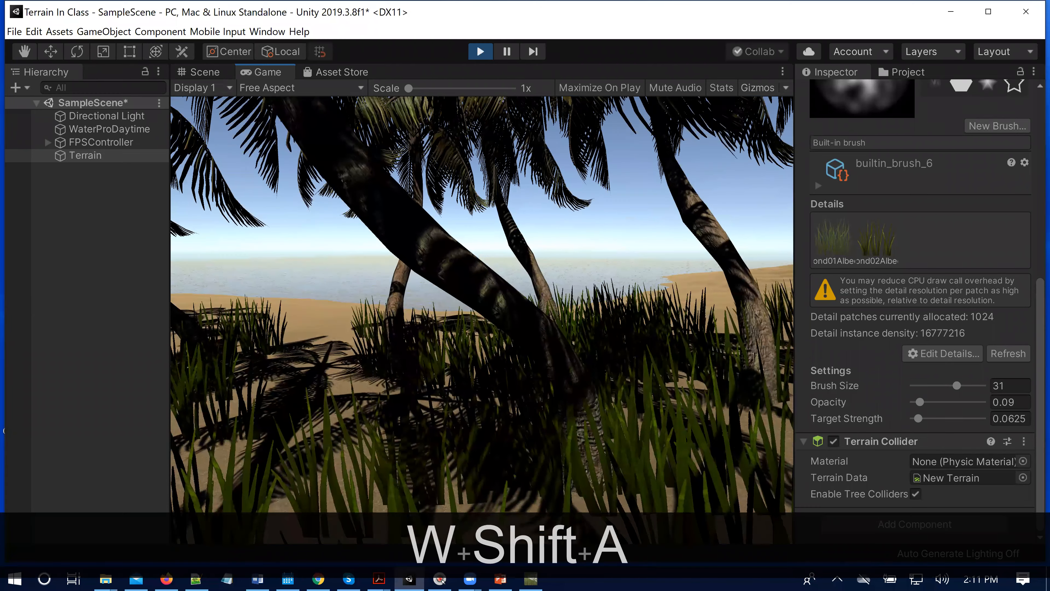
key("w")
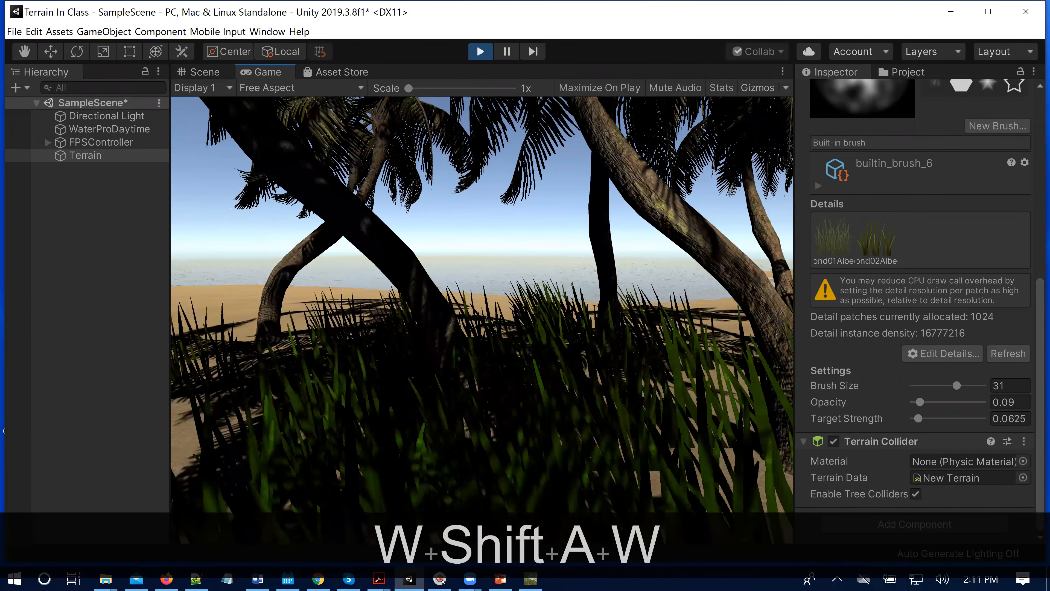
Walk along the beach to examine the grass by the shoreline and around the palms, and end play mode.
key("w")
key("d")
key("shift")
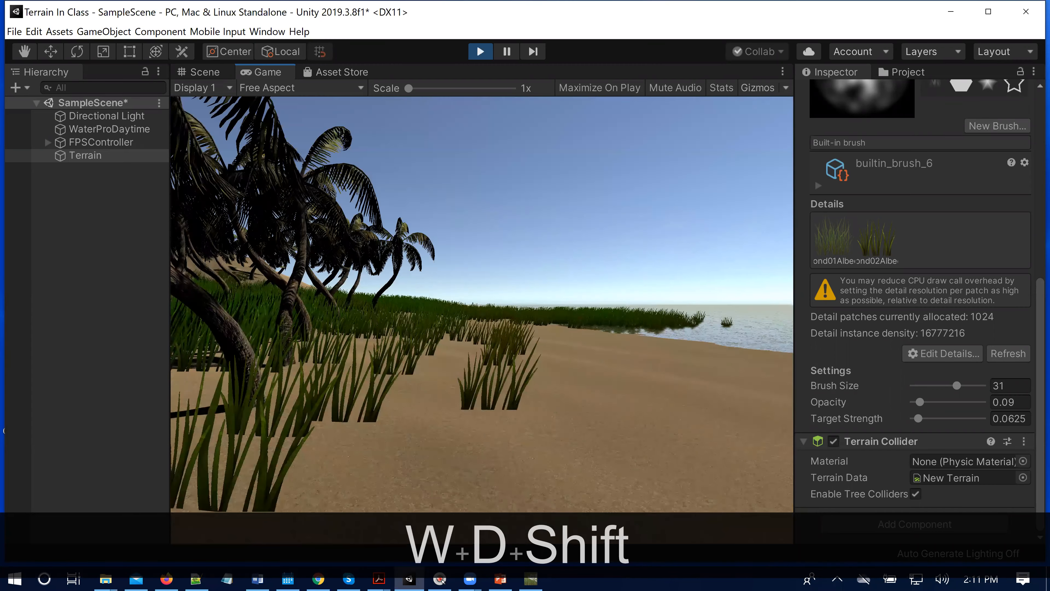
key("w")
key("d")
key("shift")
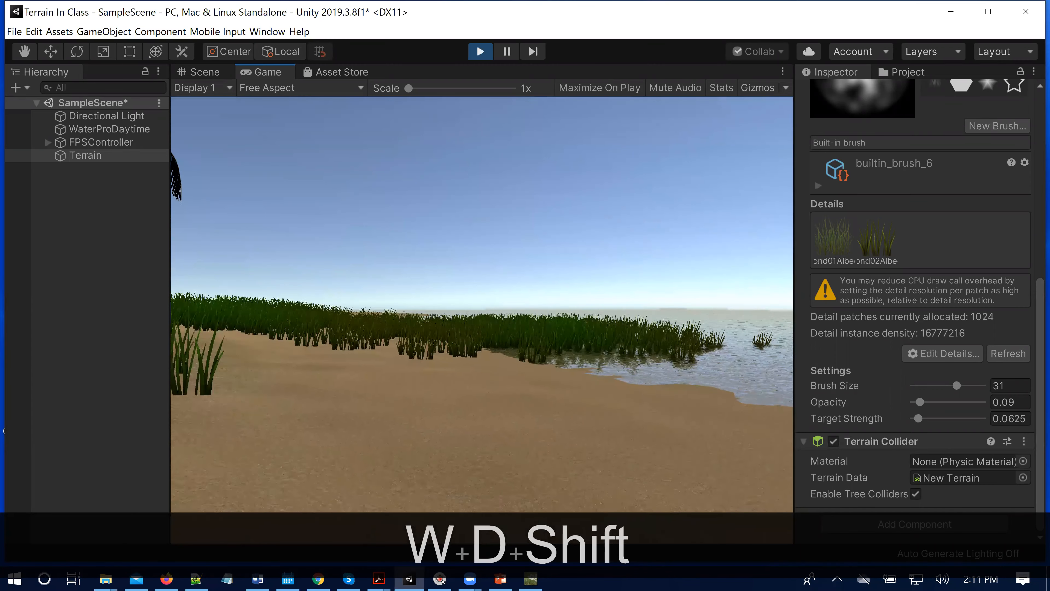
key("w")
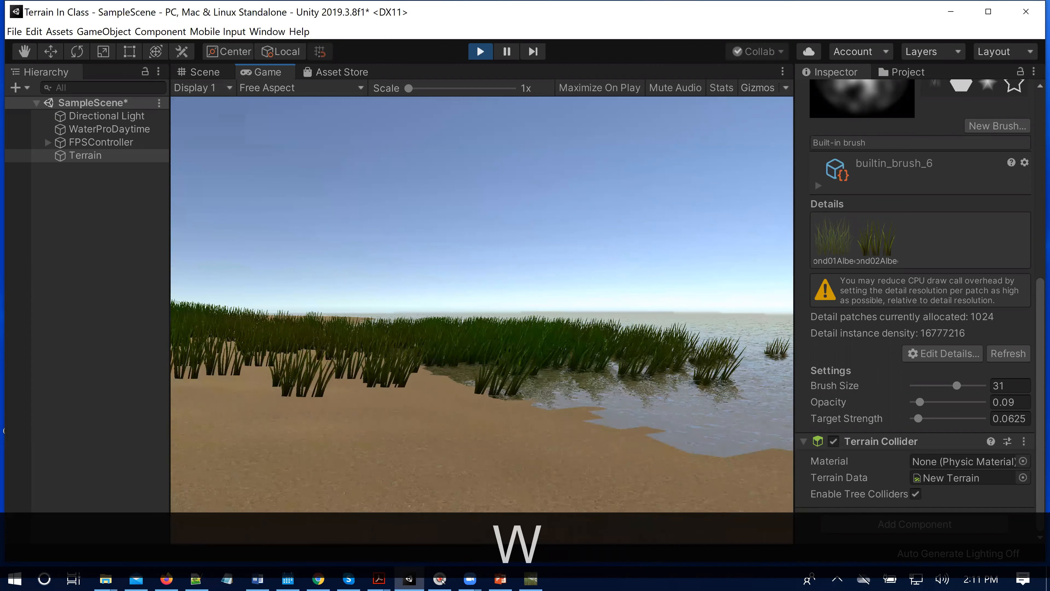
key("w")
key("w")
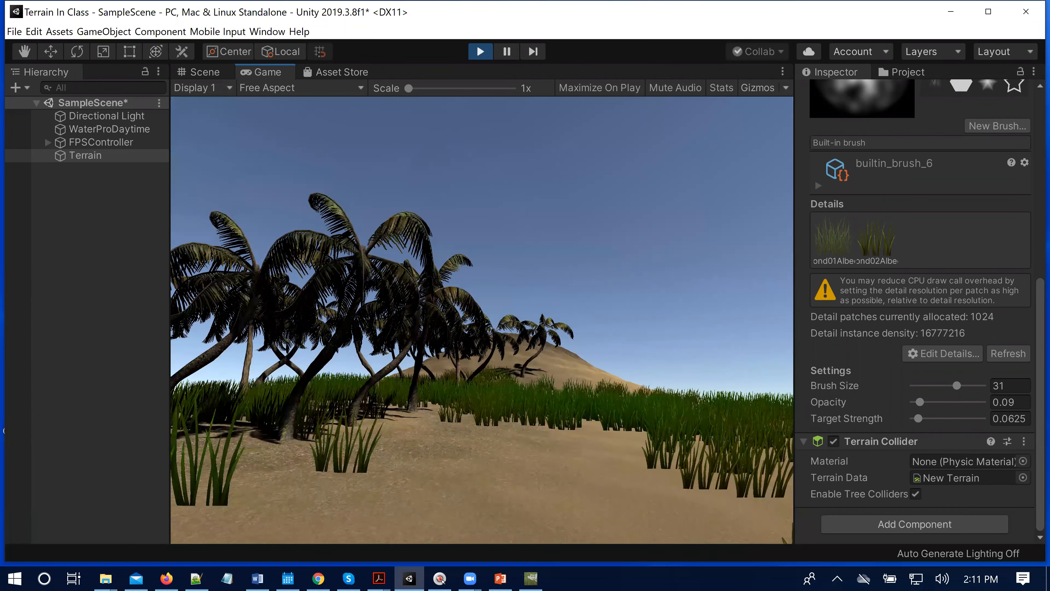
key("Escape")
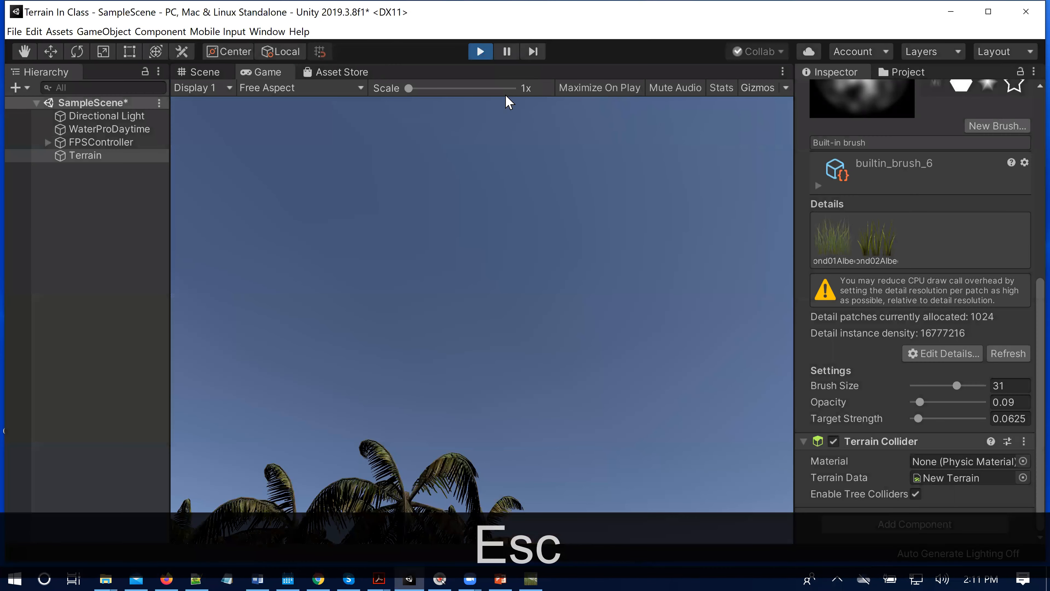
left_click(480, 51)
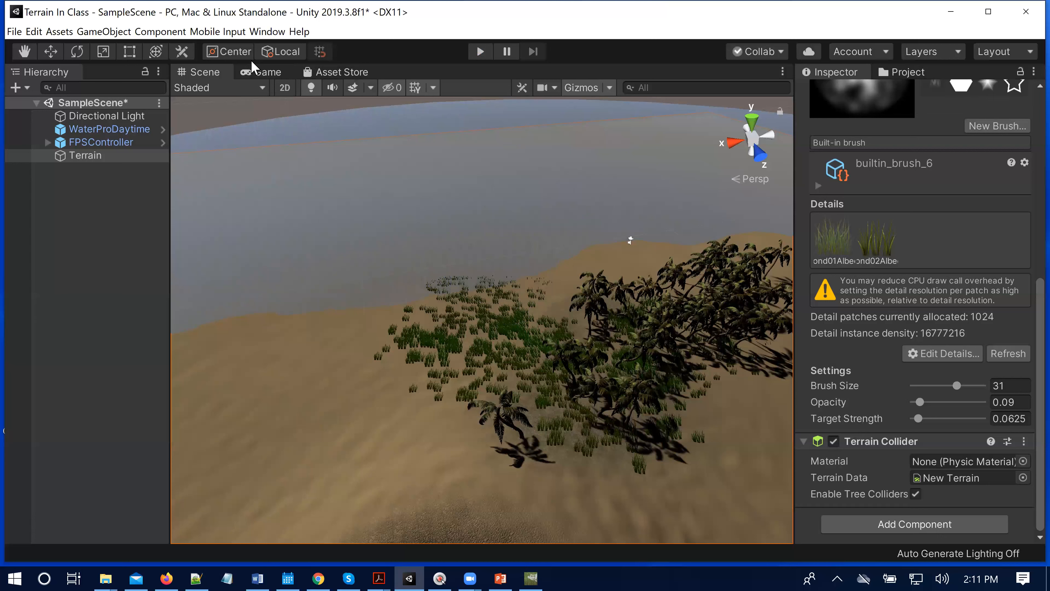
Add a Wind Zone object to the scene and locate it in the Scene view.
left_click(116, 33)
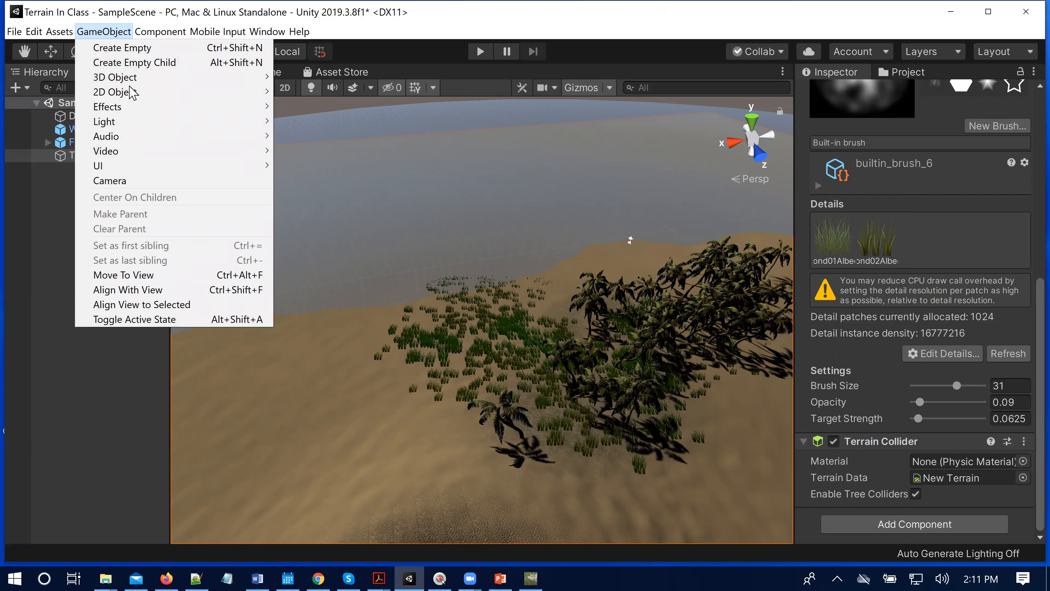
mouse_move(131, 82)
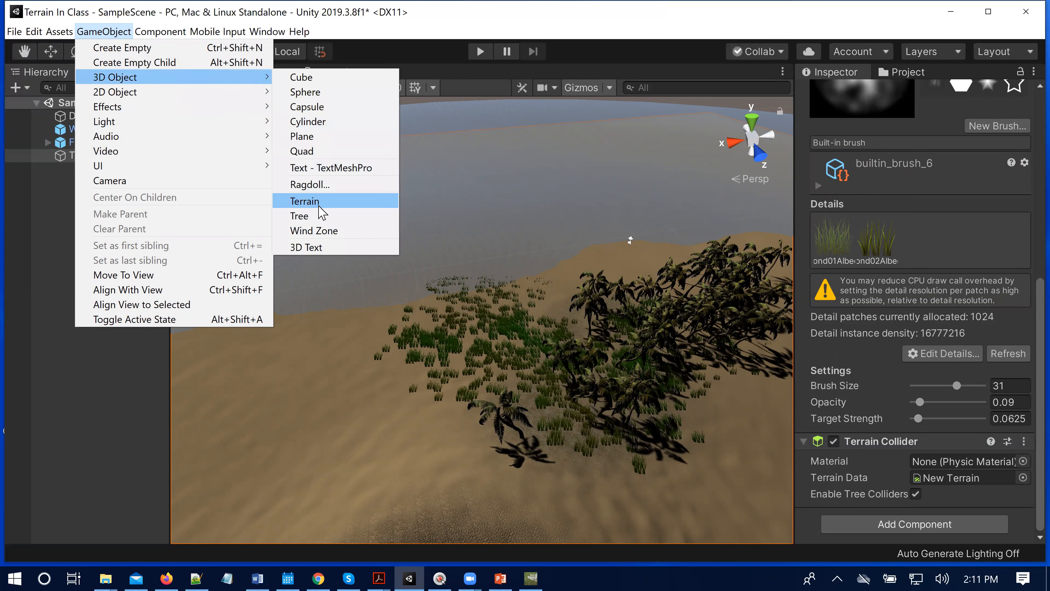
left_click(323, 233)
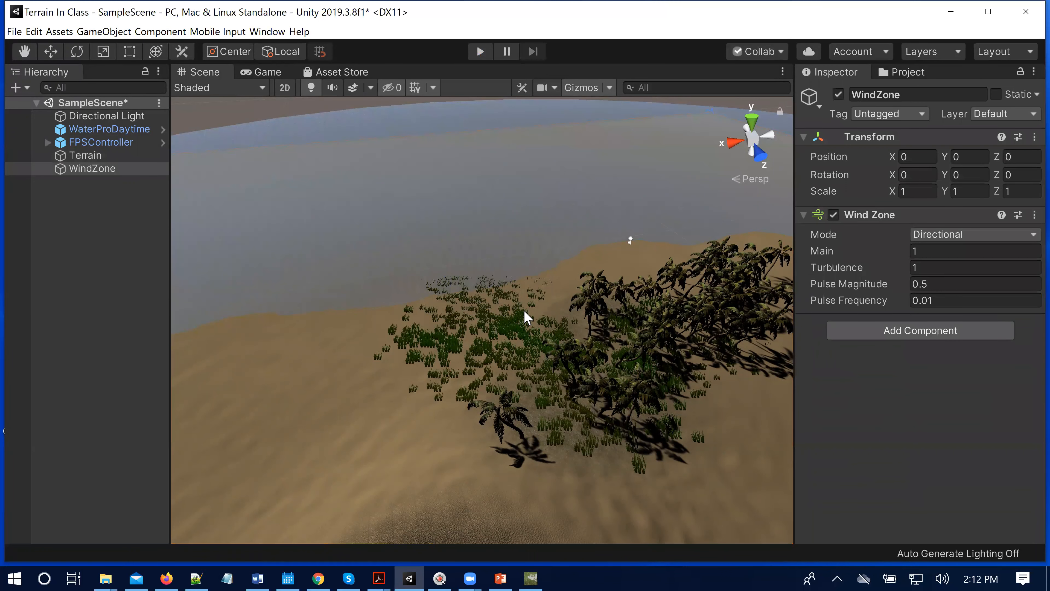
left_click(110, 173)
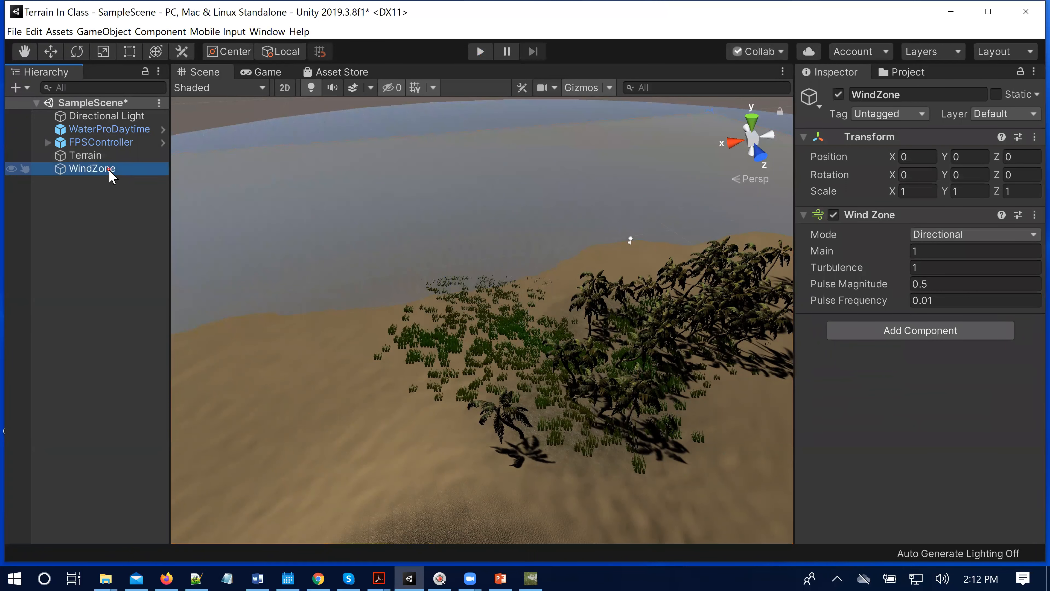
double_click(109, 173)
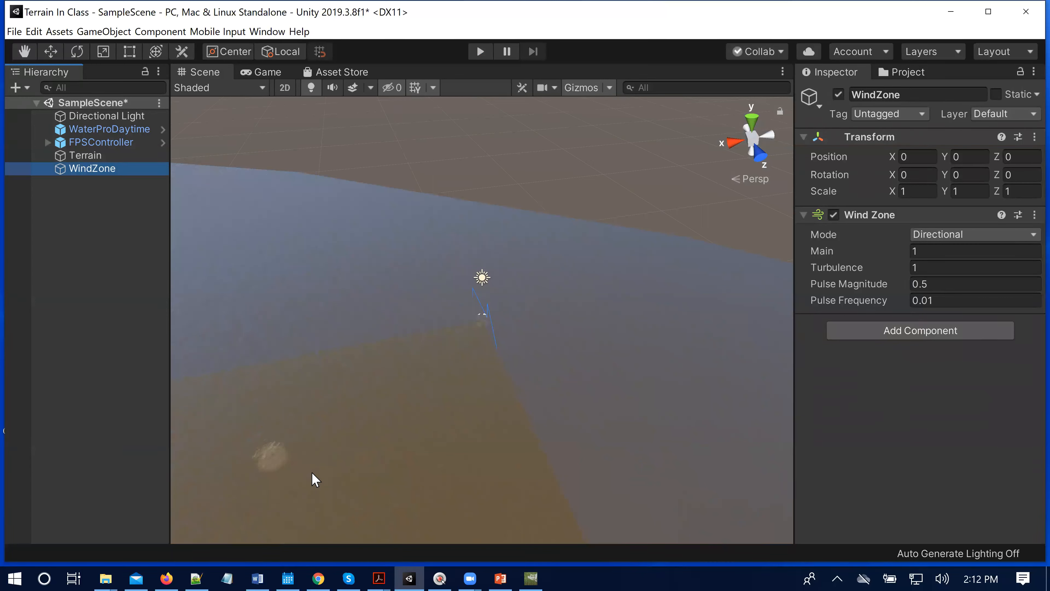
middle_click_drag(363, 415, 405, 272)
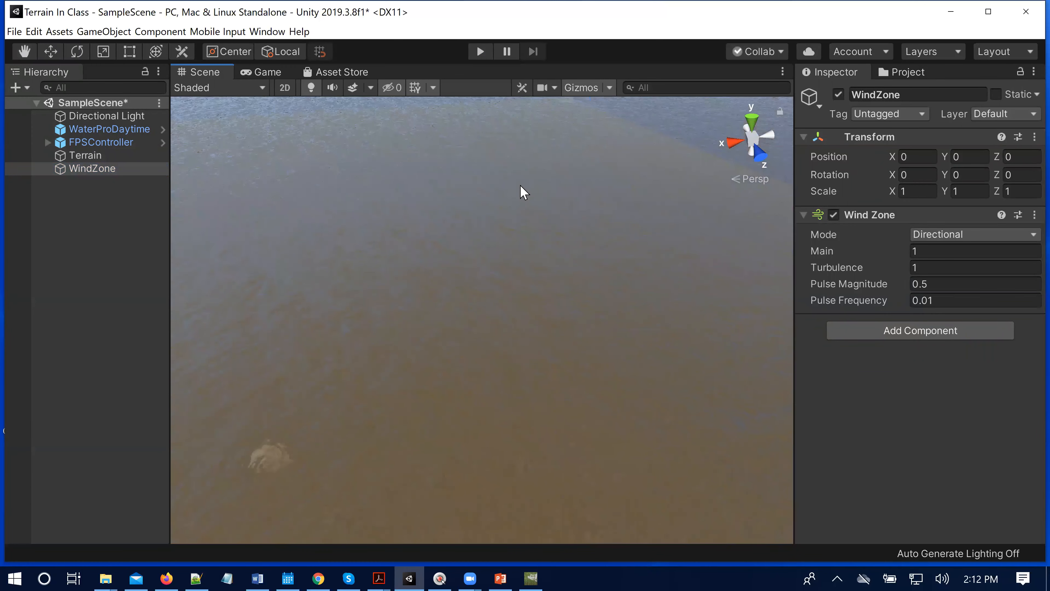
Run the scene to watch the palms in the wind and set the Wind Zone's pulse frequency to 0.001.
left_click(482, 53)
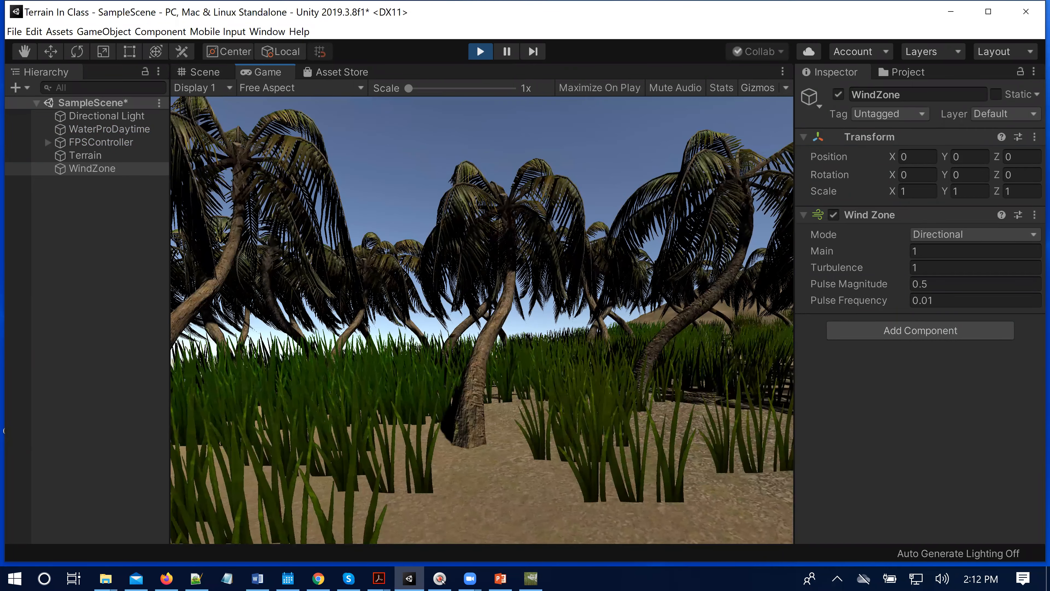
key("Escape")
left_click(932, 301)
type("0.001")
left_click(932, 284)
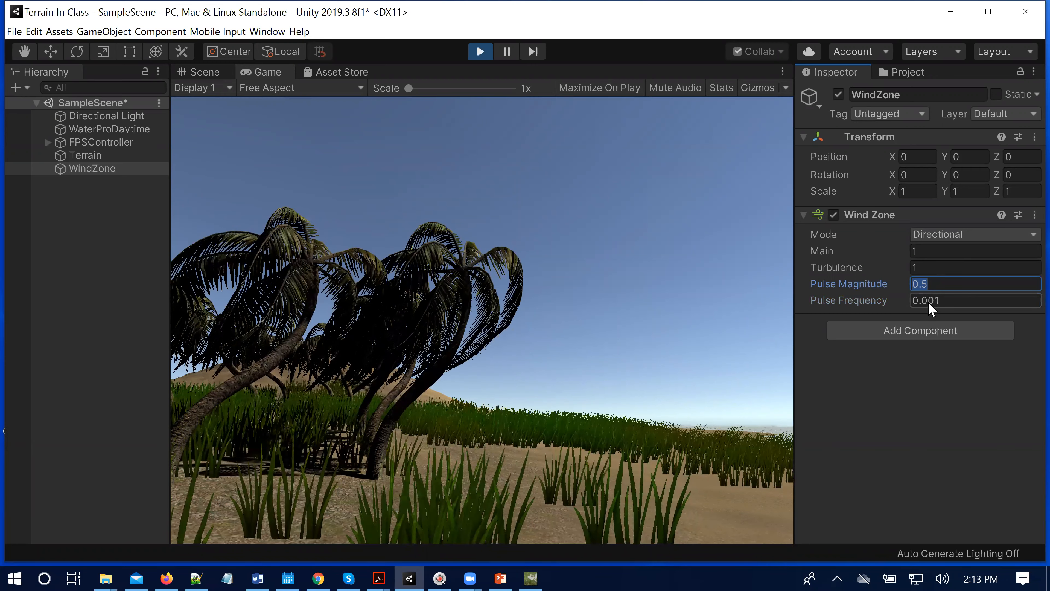
Lower the Wind Zone's pulse frequency further to 0.0001 while the scene is running.
left_click(932, 302)
left_click(932, 301)
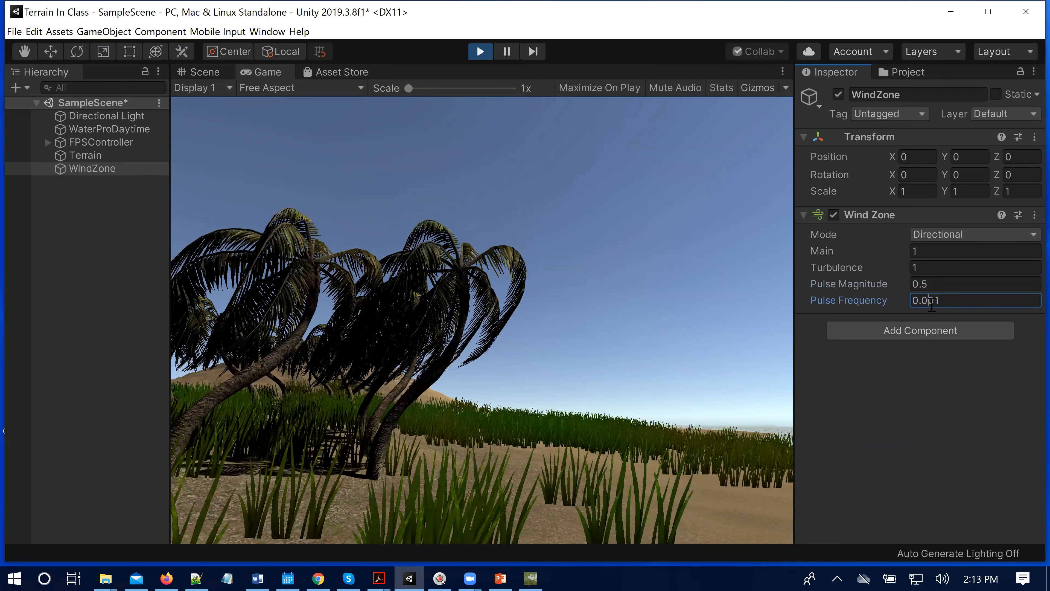
type("0")
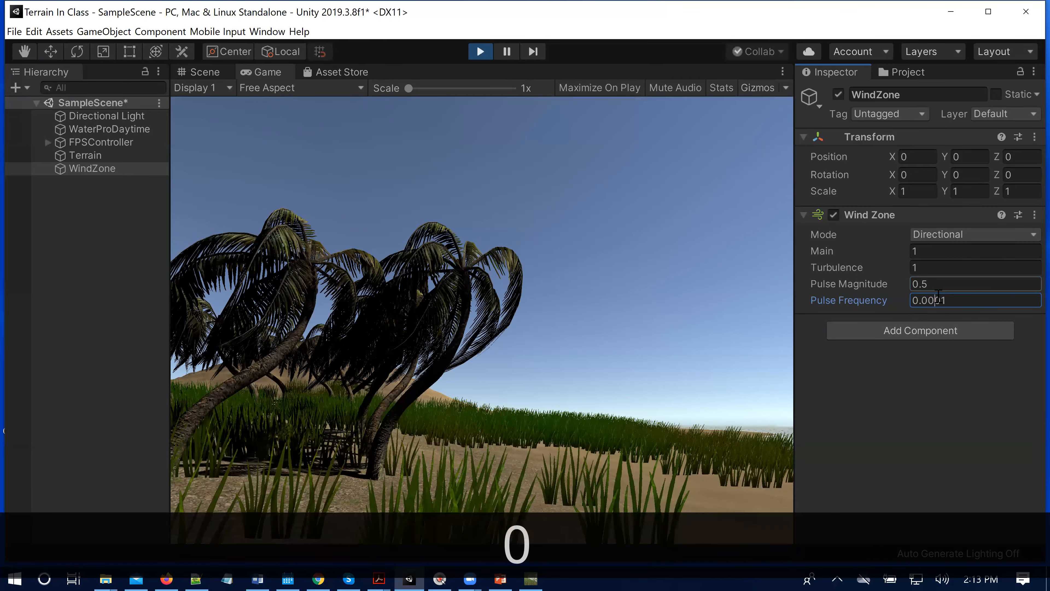
Set the Wind Zone's pulse magnitude to 0.9.
left_click(924, 285)
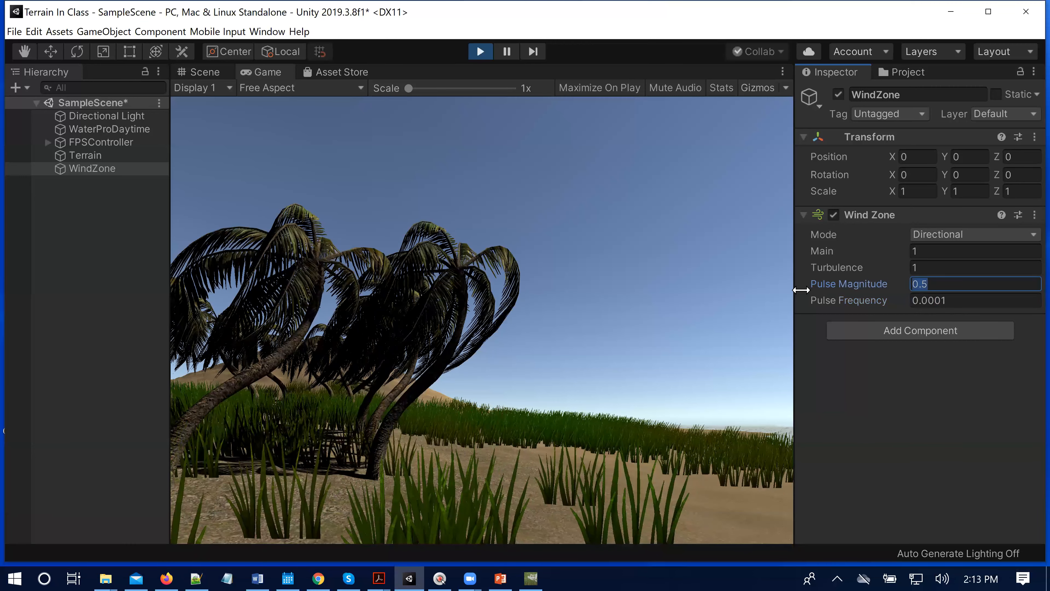
left_click(921, 285)
left_click(925, 267)
left_click(926, 284)
left_click_drag(925, 285, 940, 284)
type("9")
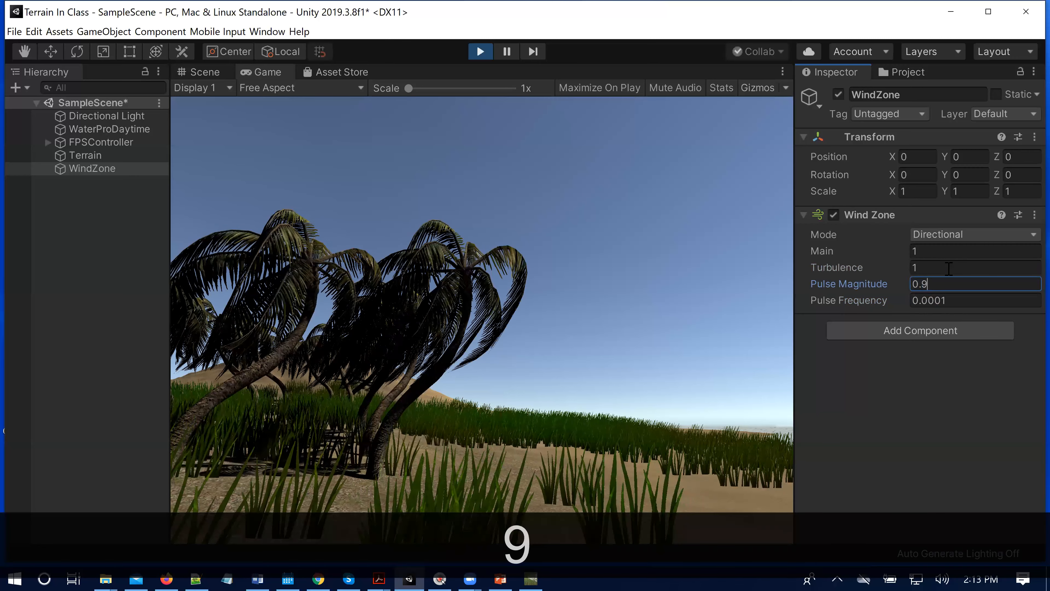
Set the Wind Zone's turbulence to 10.
left_click(949, 268)
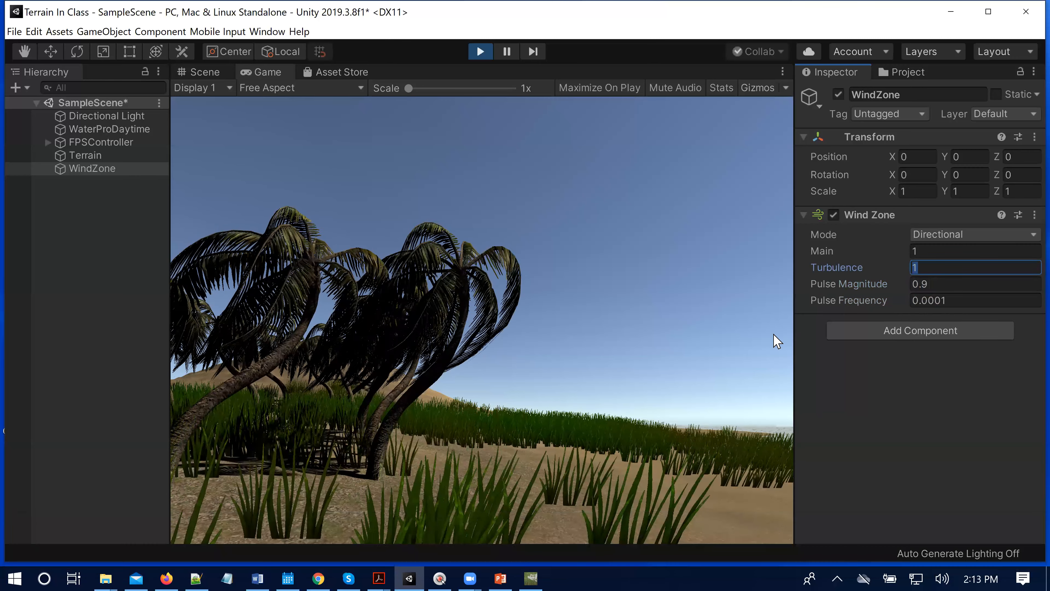
left_click(923, 268)
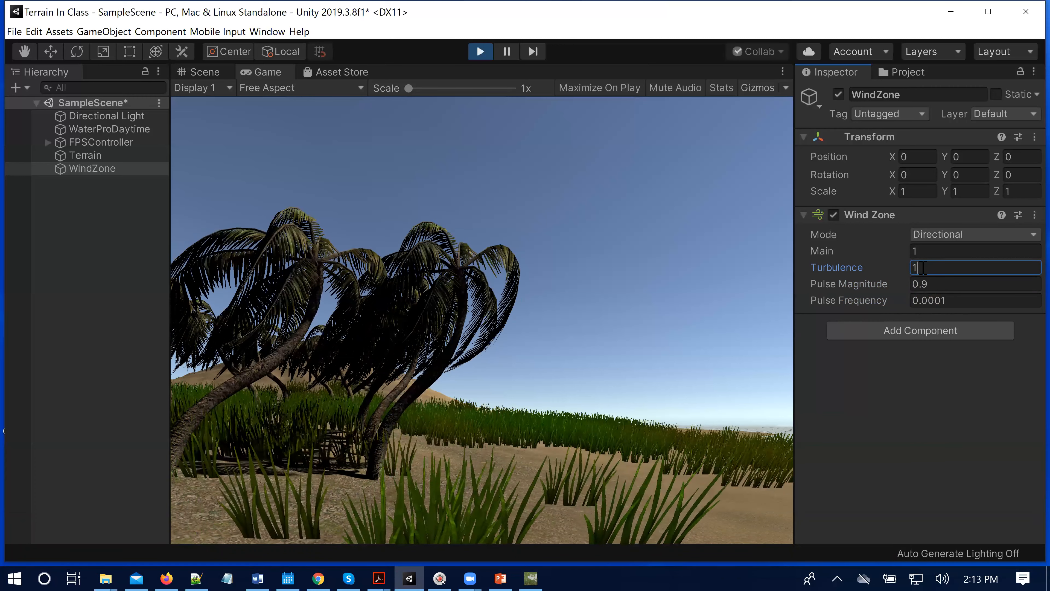
type("0")
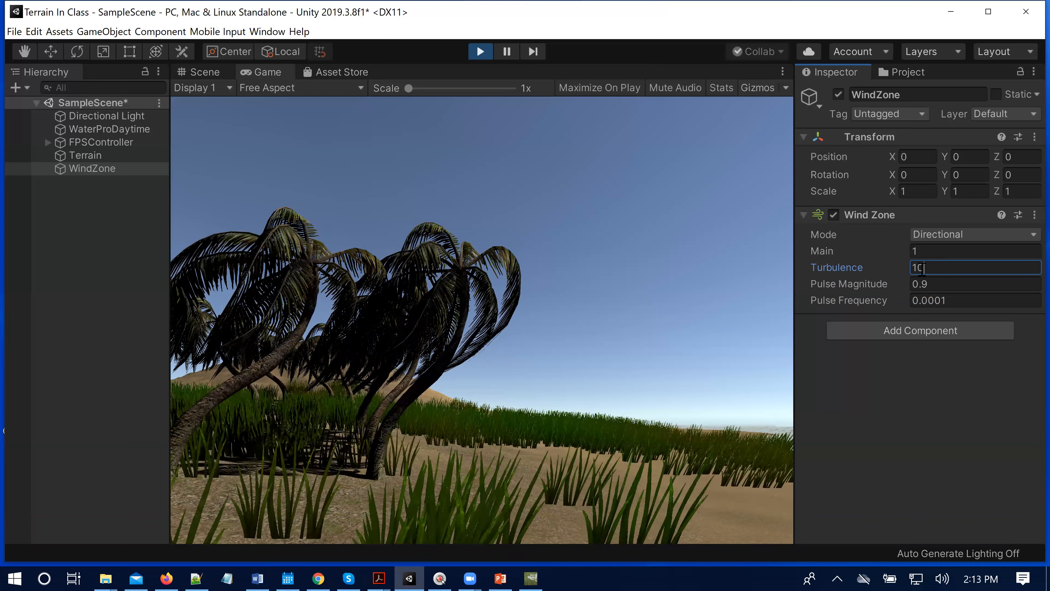
Set the Wind Zone's main wind strength to 10 while the scene is running.
left_click(941, 252)
left_click(941, 252)
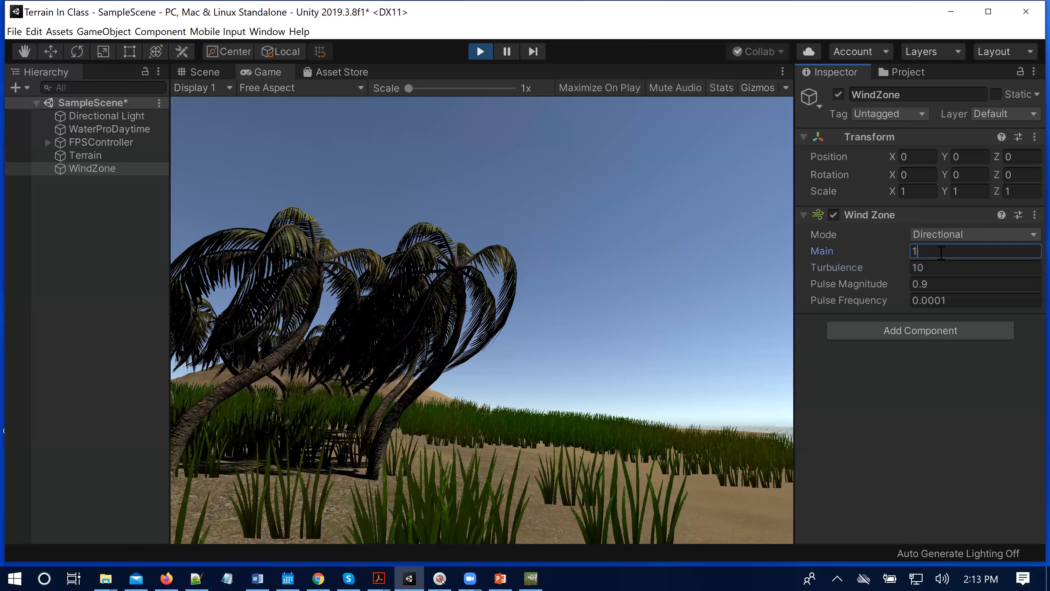
type("0")
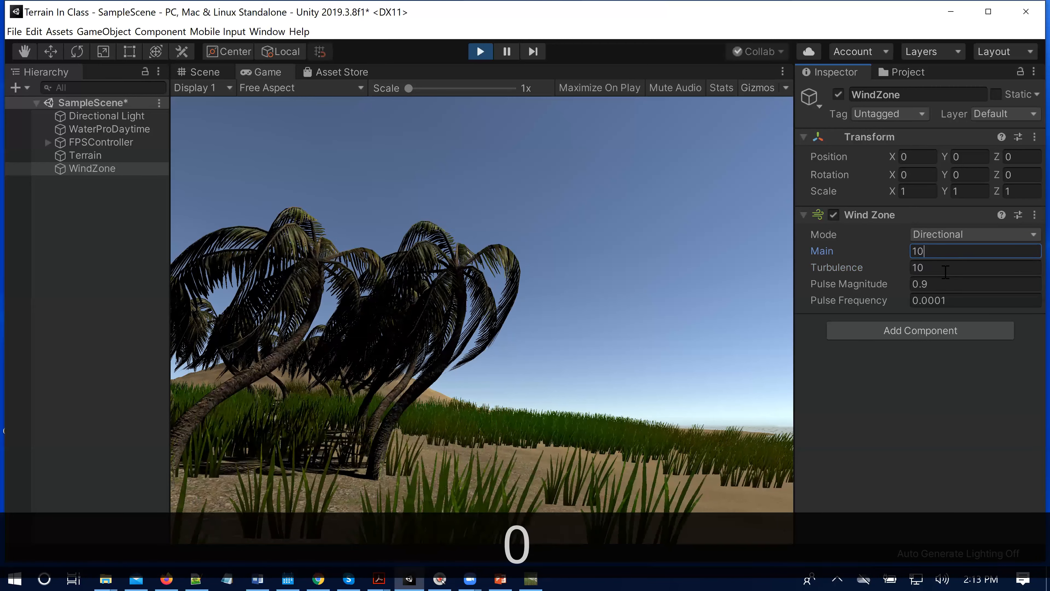
left_click(945, 271)
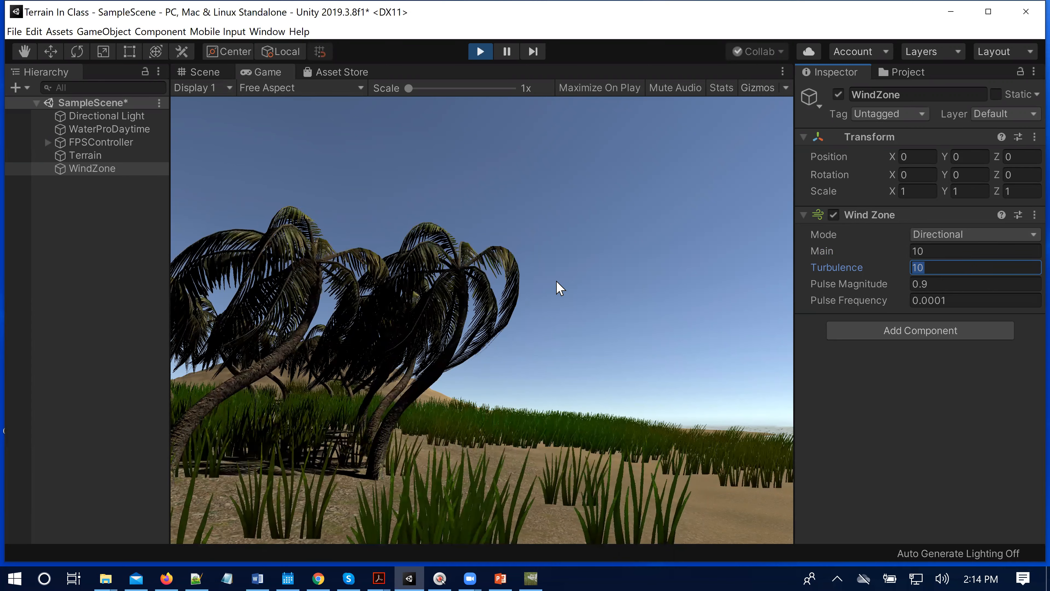
left_click(85, 170)
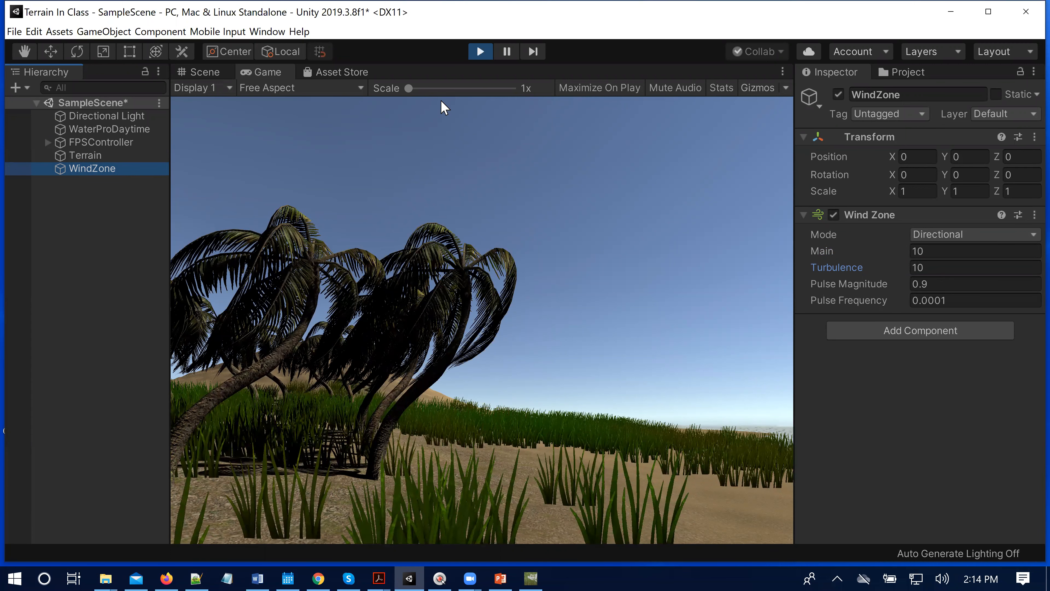
Stop the running scene and rotate the Wind Zone about 67 degrees around its Y axis.
key("ctrl+p")
double_click(124, 171)
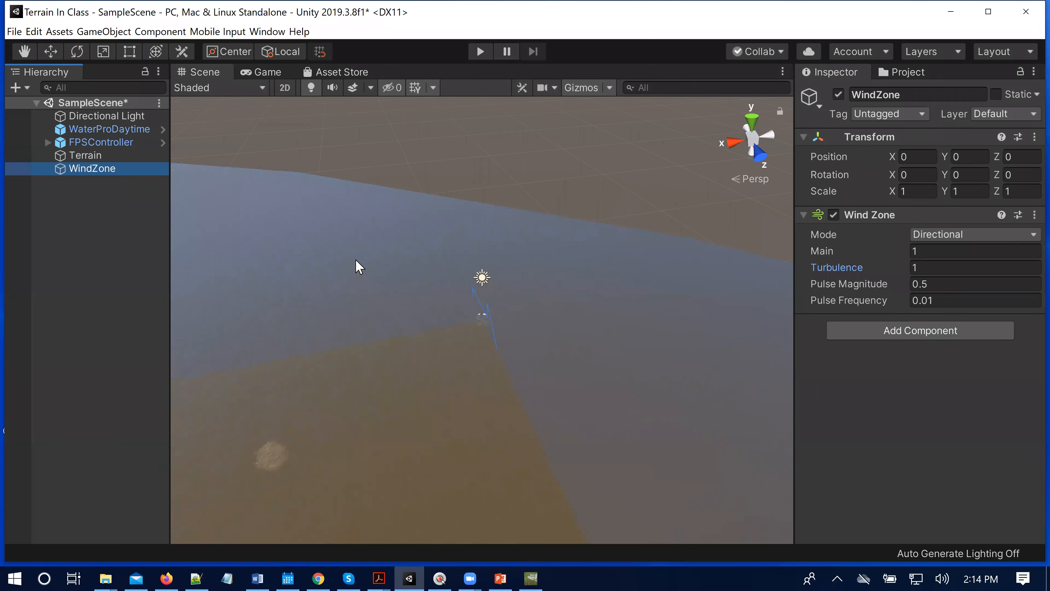
key("e")
left_click_drag(512, 366, 326, 296)
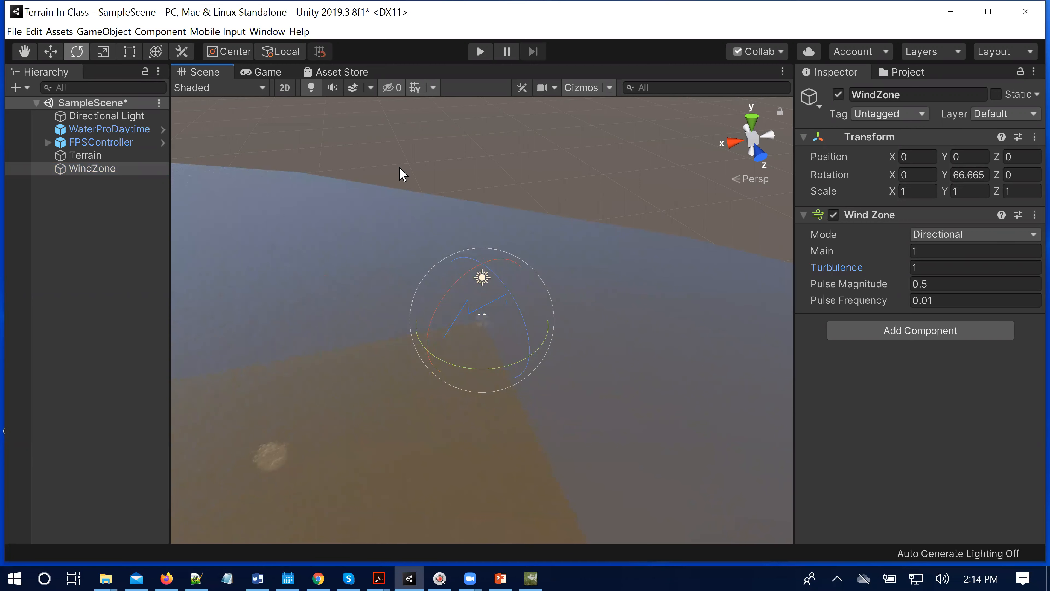
Run the scene, walk around the palms to check the changed wind direction, and stop it.
left_click(481, 51)
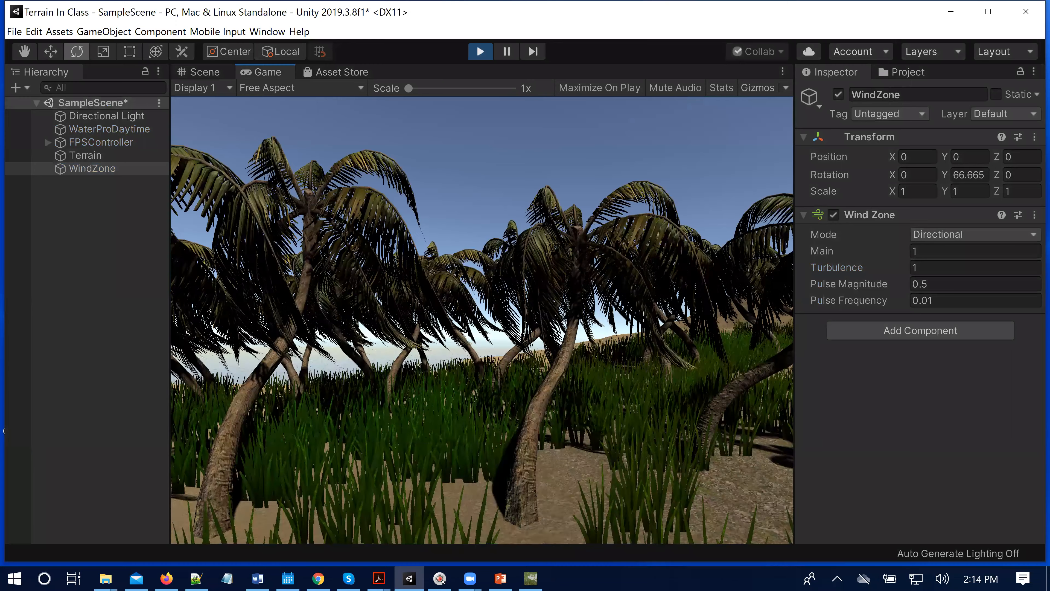
key("w")
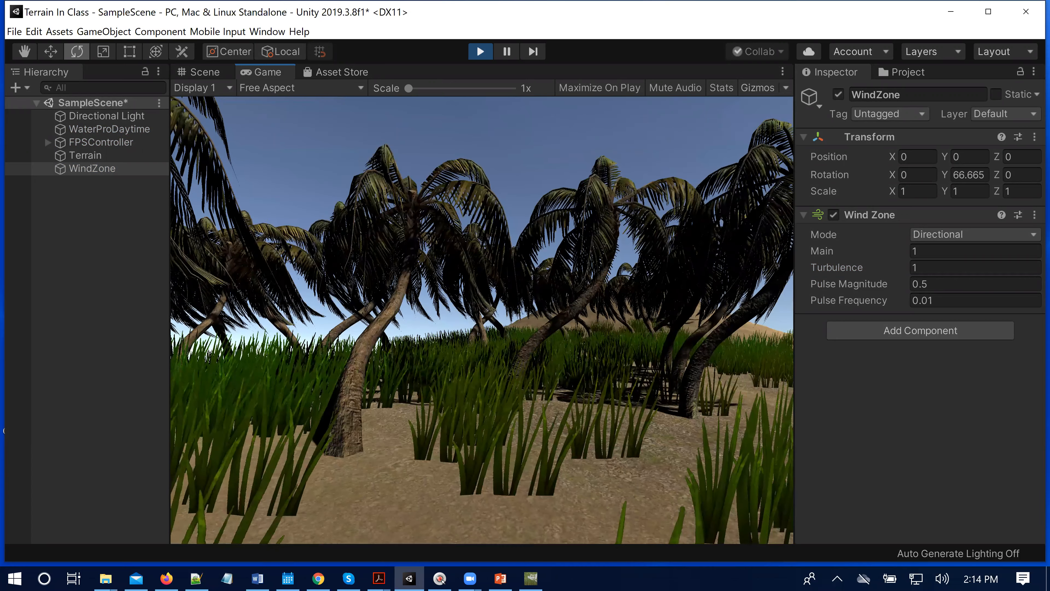
key("s")
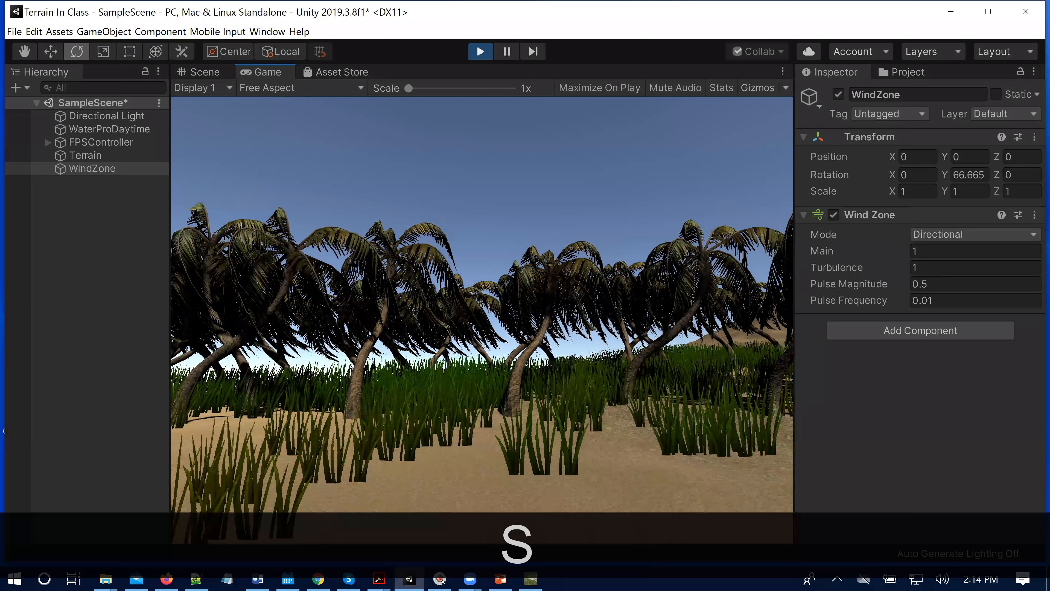
key("a")
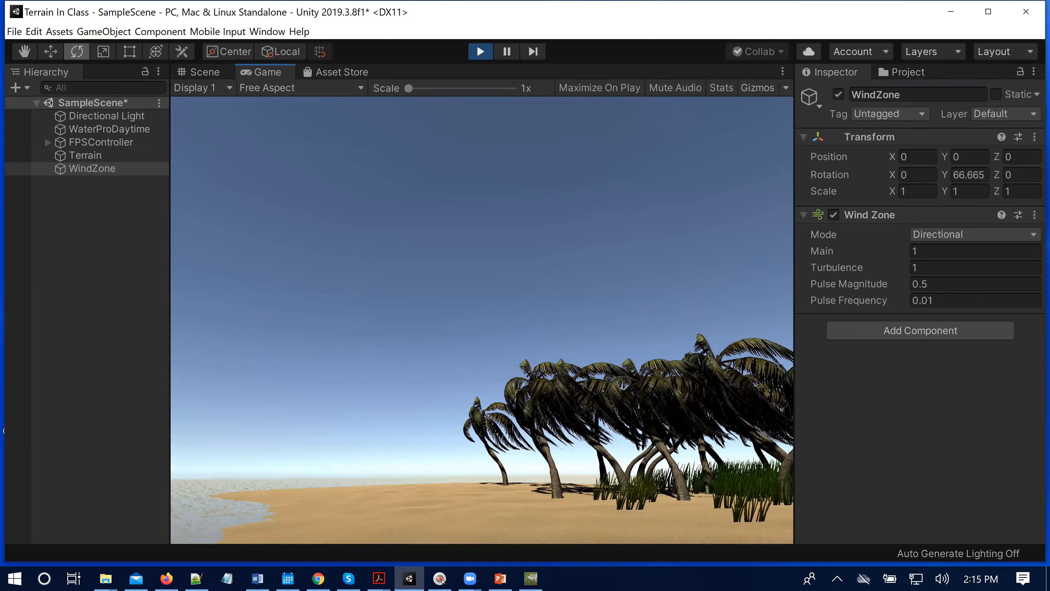
key("Escape")
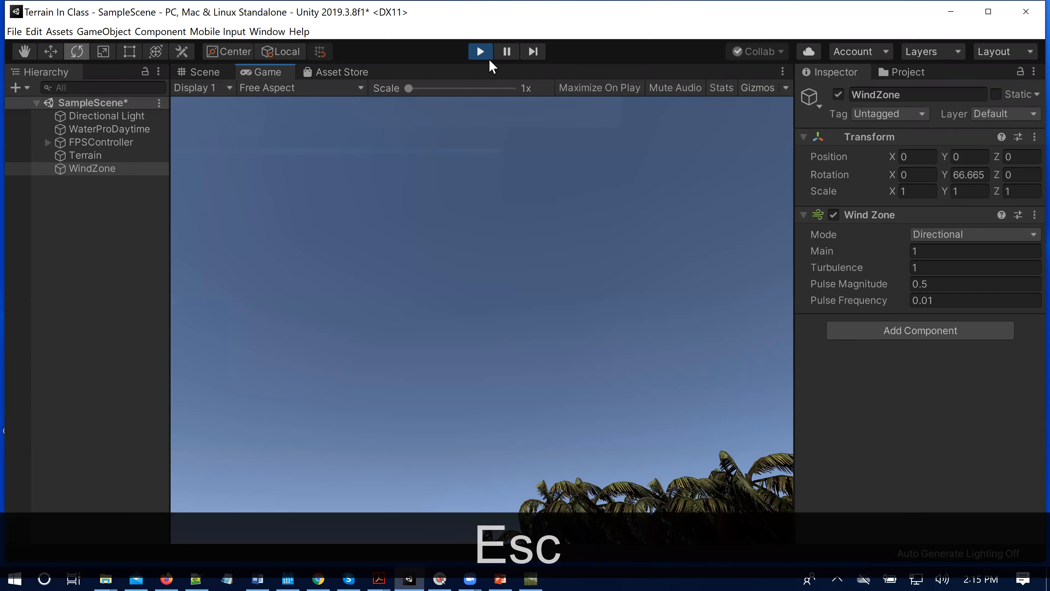
key("ctrl+p")
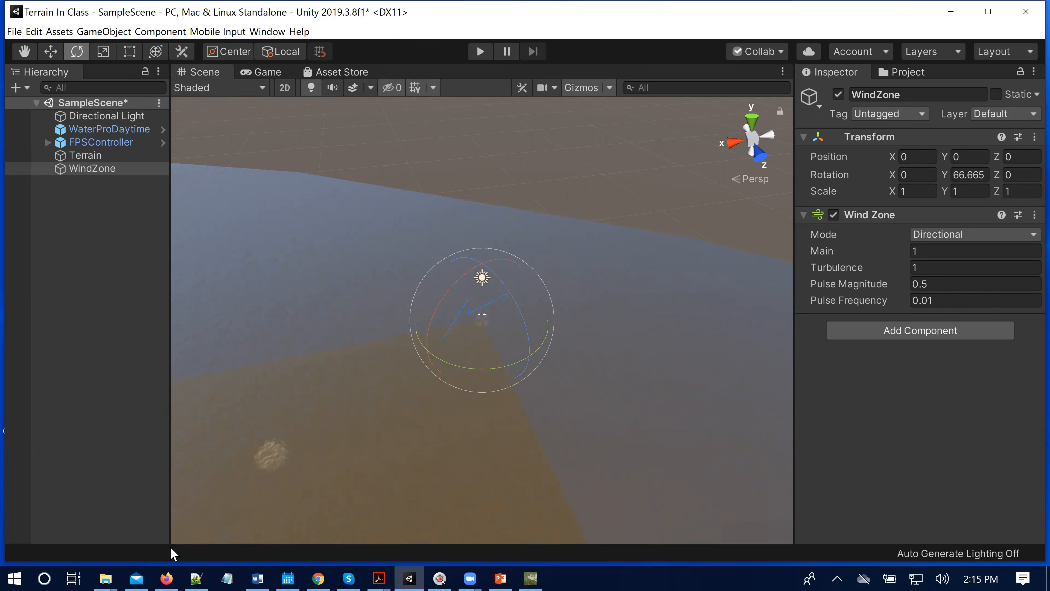
Switch to Firefox, look up the skybox package in the course site's Resources, and return to Unity.
left_click(166, 577)
left_click(248, 42)
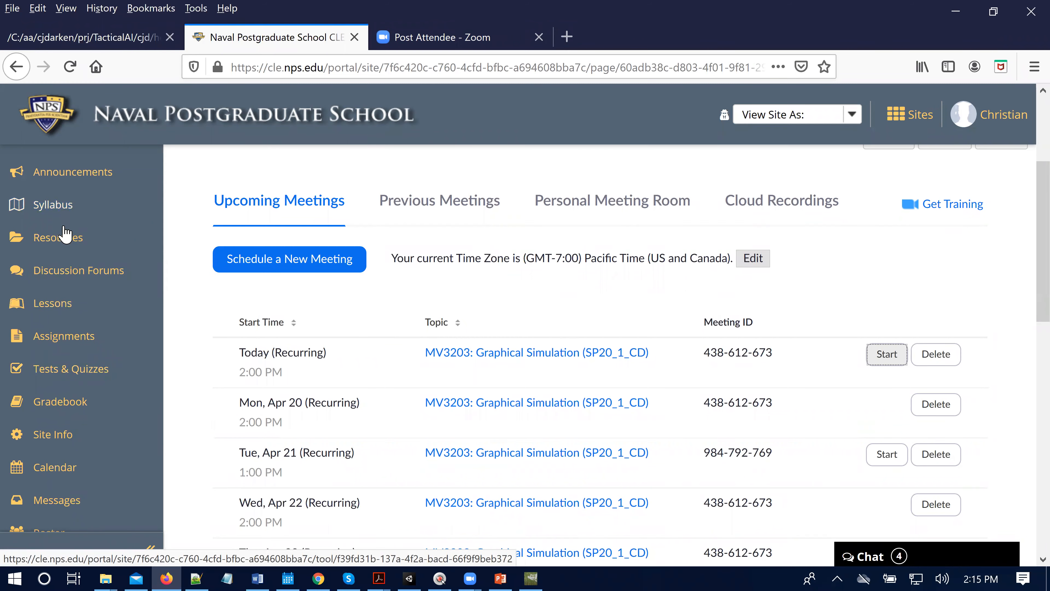
left_click(63, 243)
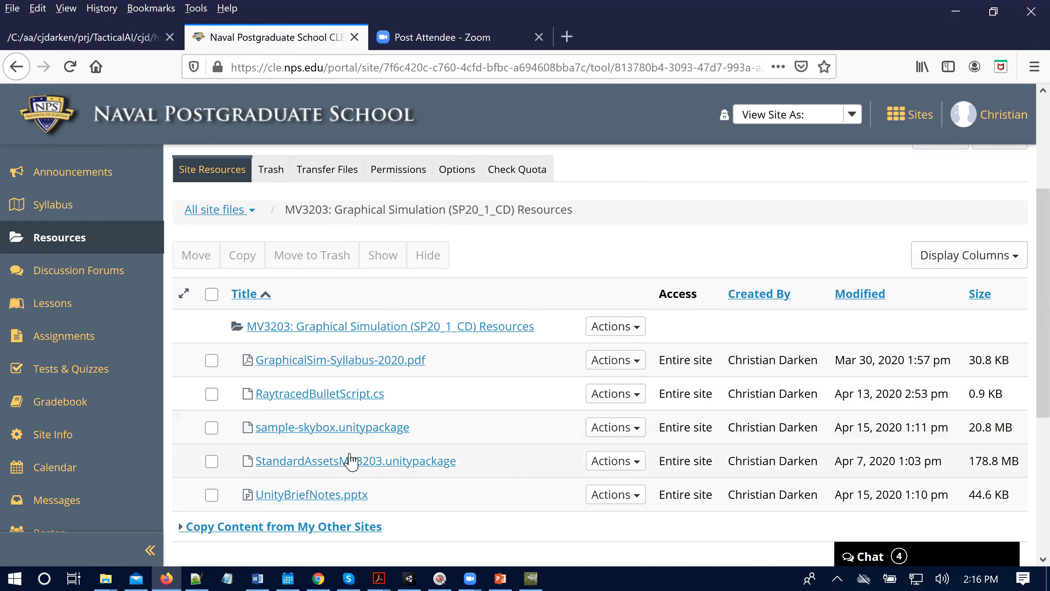
left_click(954, 12)
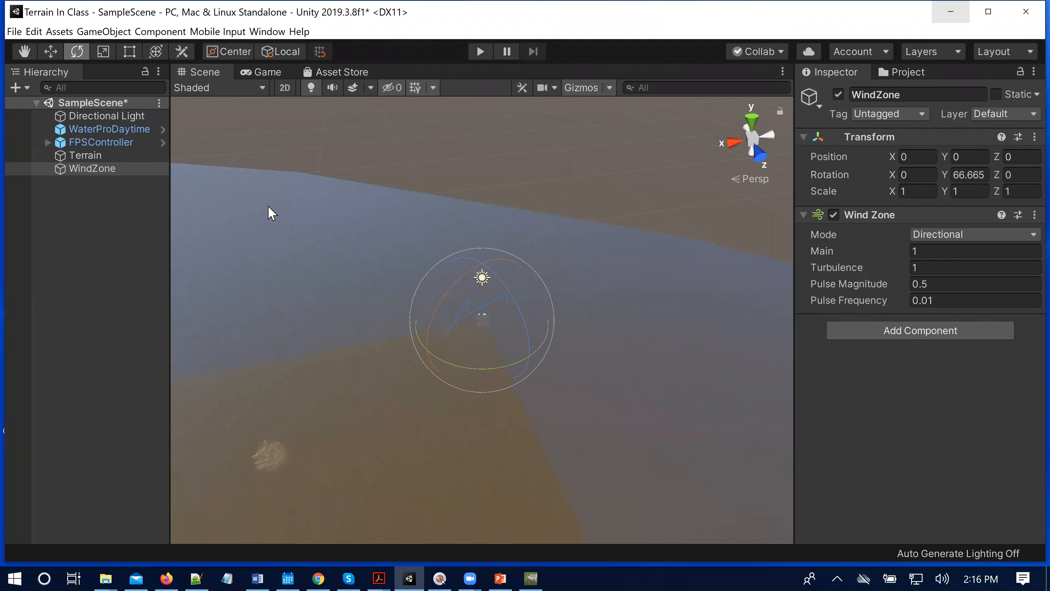
Import all contents of the custom package sample-skybox.unitypackage from the unity exports folder.
left_click(60, 31)
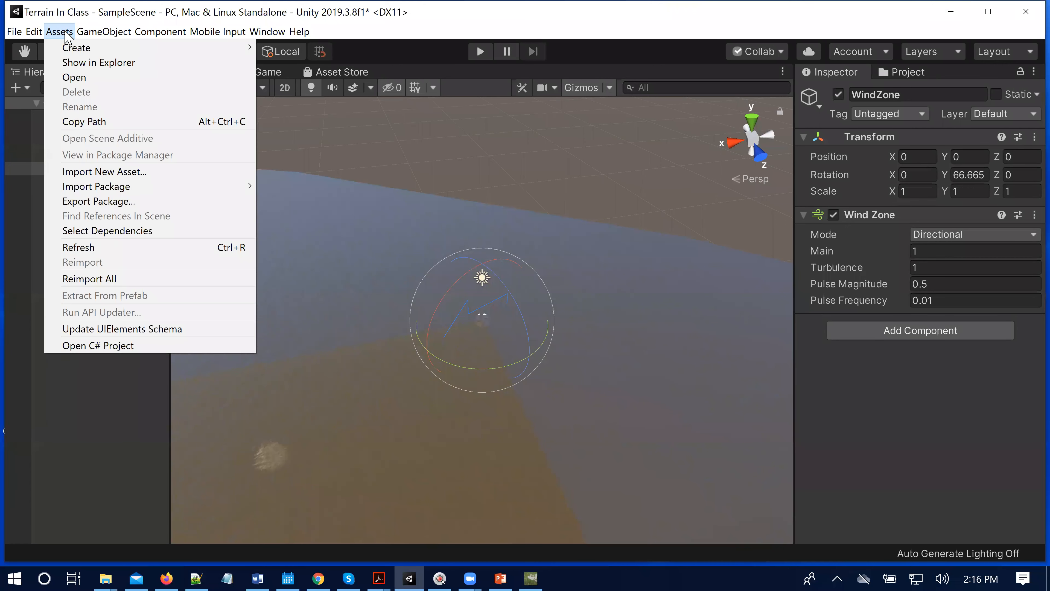
mouse_move(135, 188)
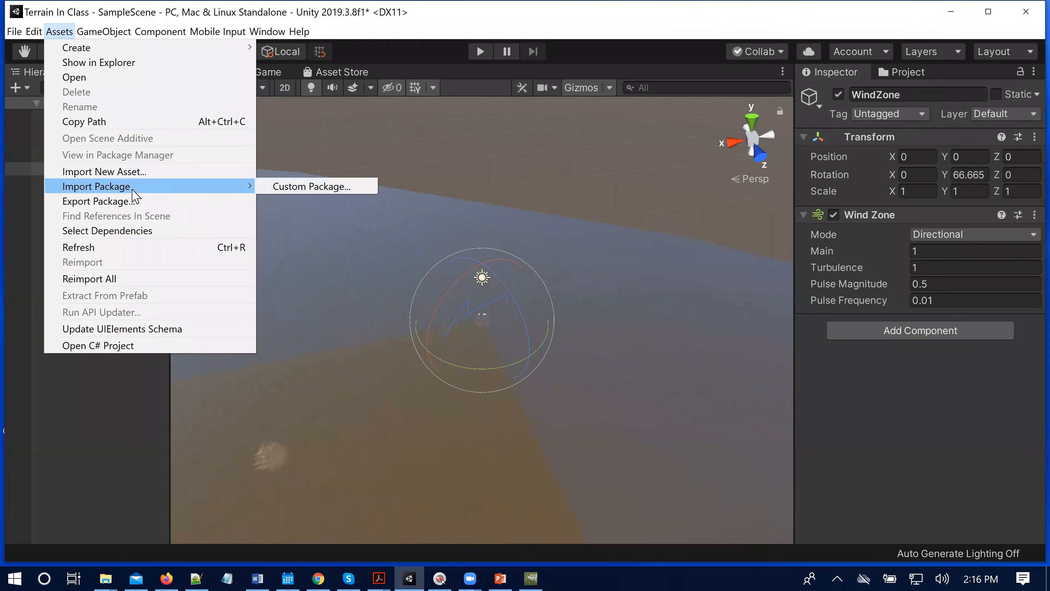
left_click(294, 188)
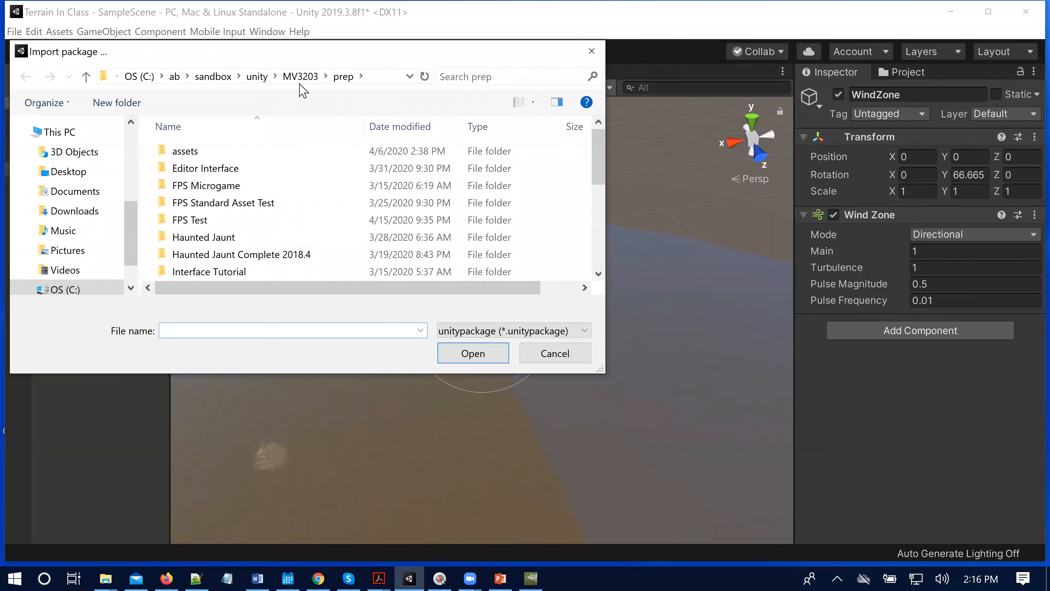
left_click(301, 77)
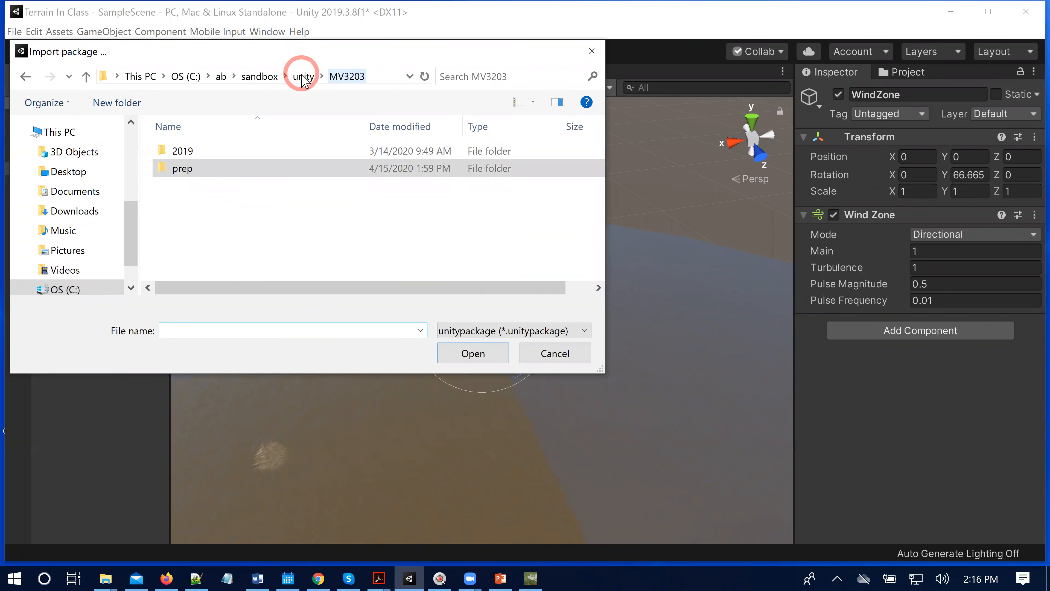
double_click(266, 159)
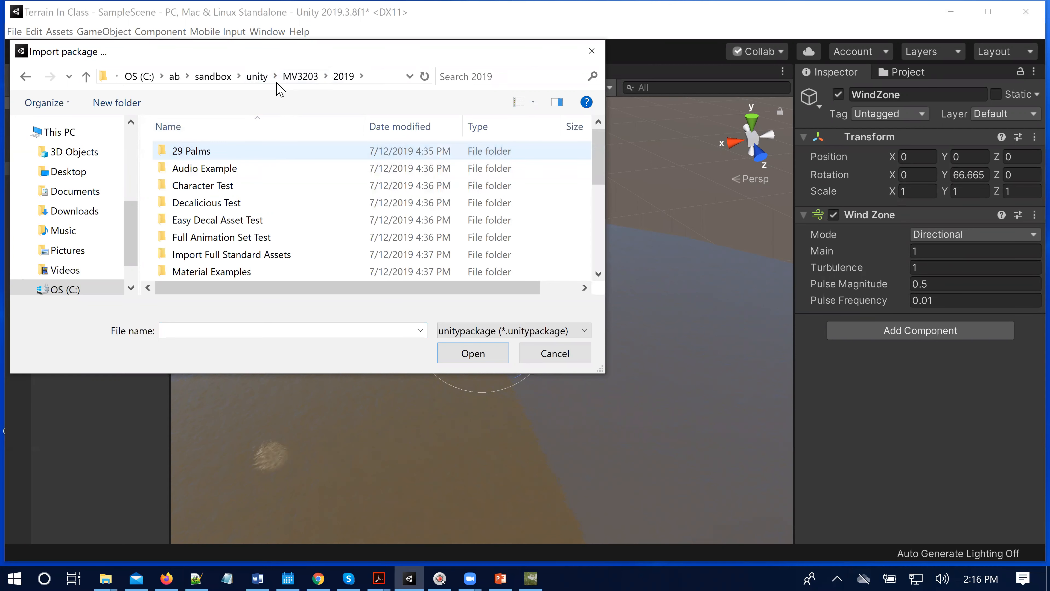
left_click(258, 83)
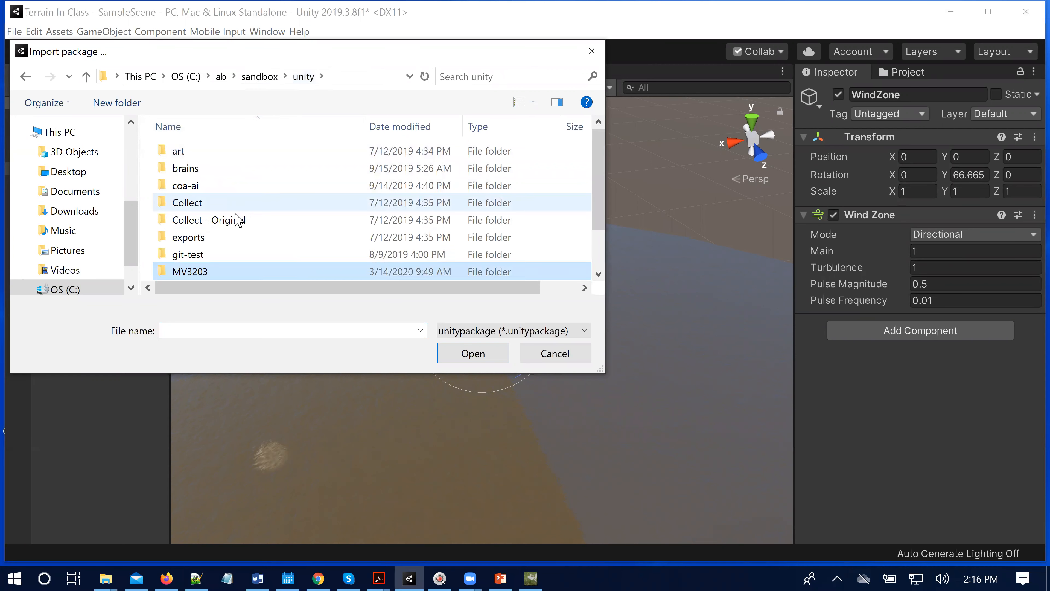
double_click(211, 237)
left_click(248, 219)
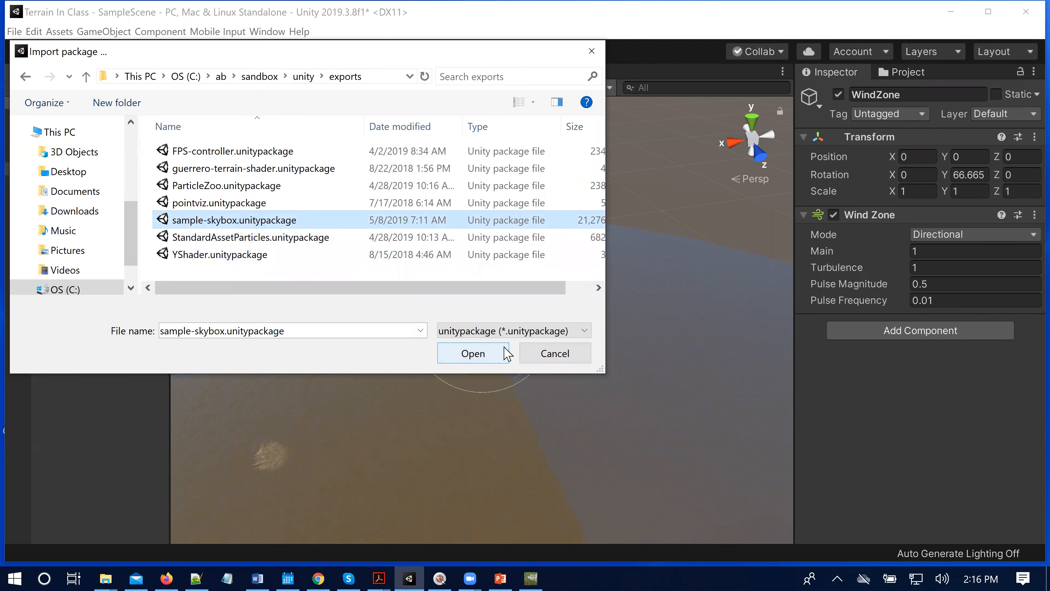
left_click(473, 353)
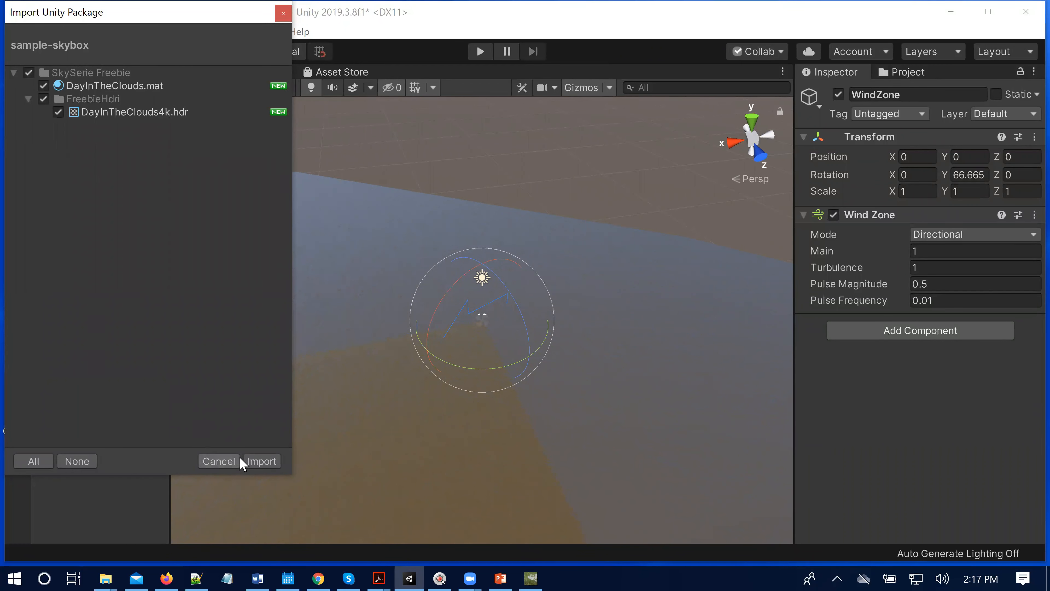
left_click(254, 462)
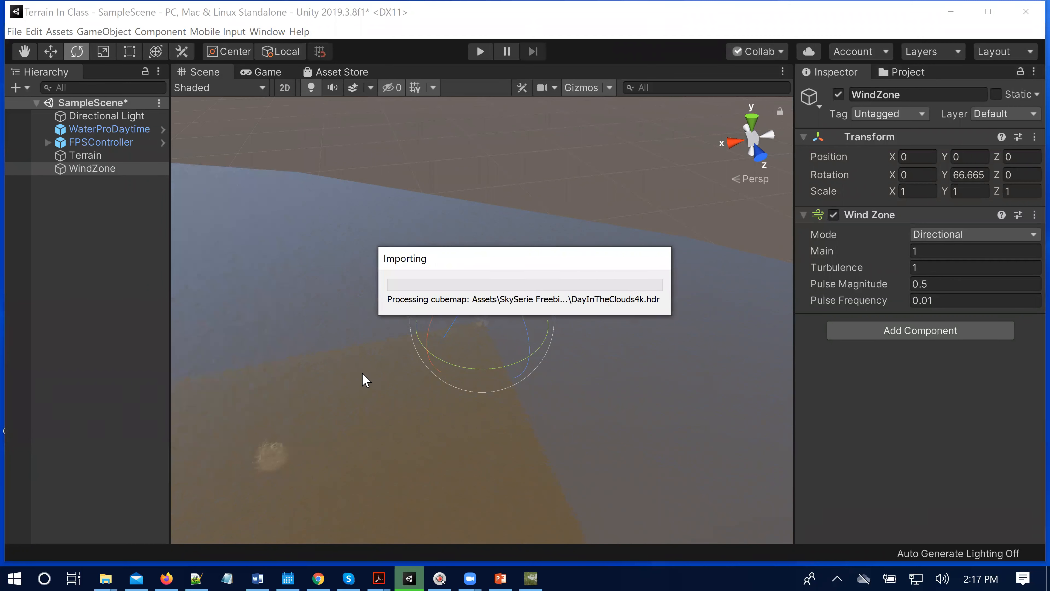
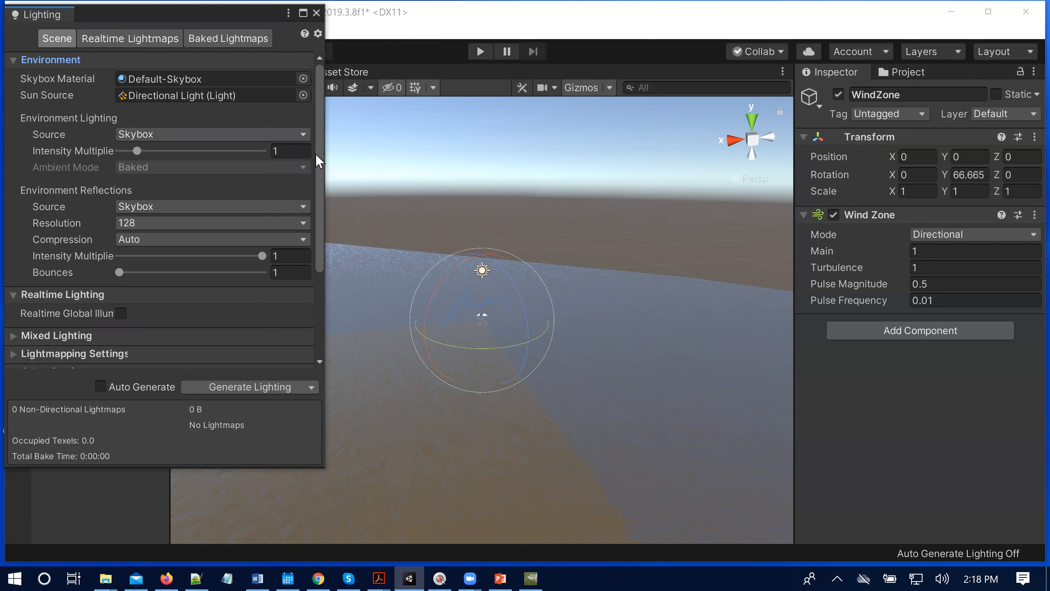
Collapse the Realtime Lighting and Other Settings sections of the lighting settings and check the environment lighting source options.
scroll(320, 226, "down", 5)
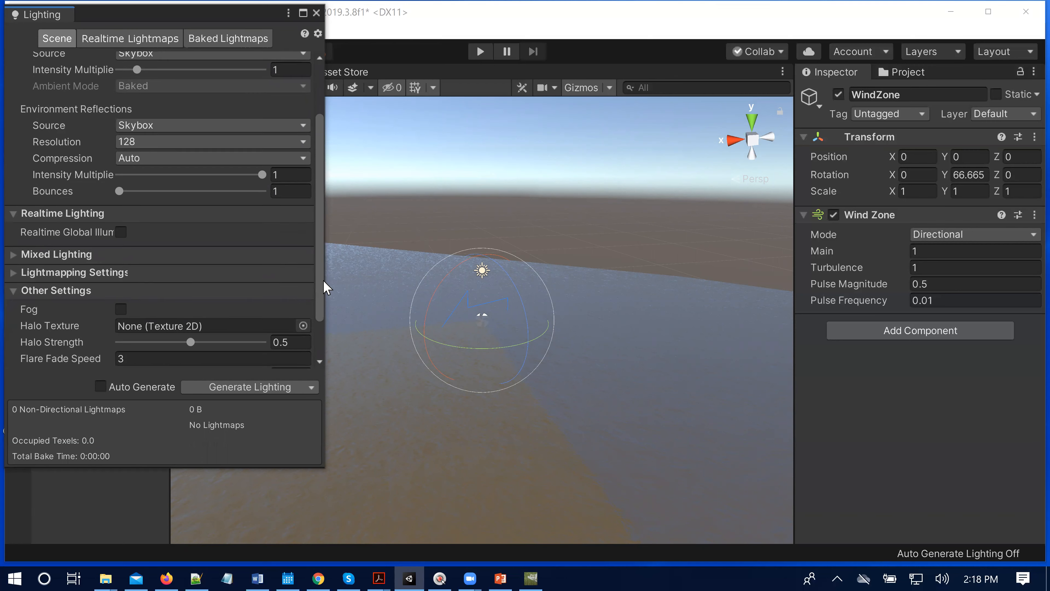
left_click(322, 292)
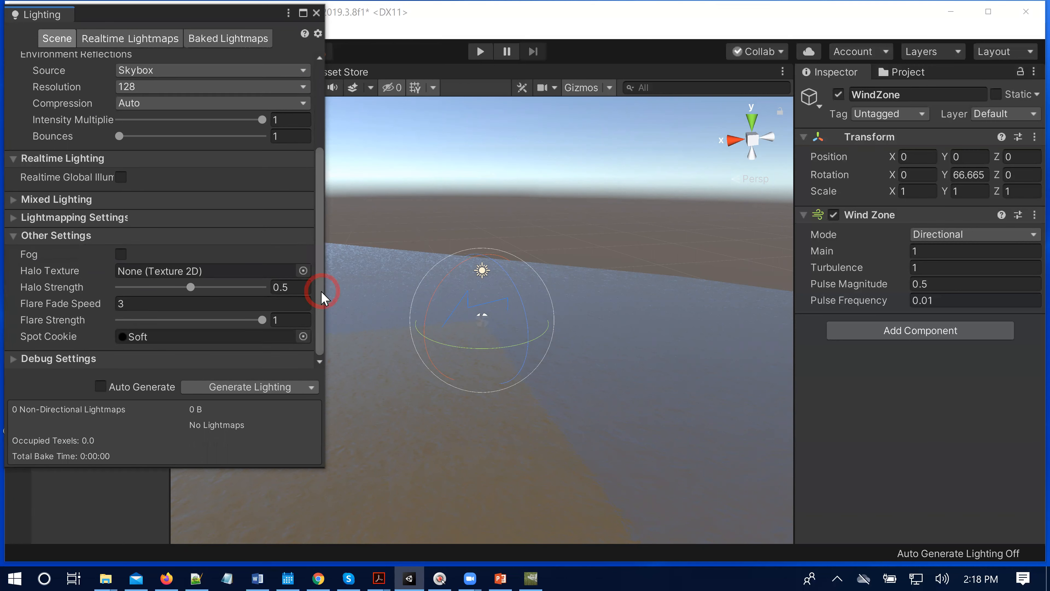
left_click(12, 203)
left_click(12, 204)
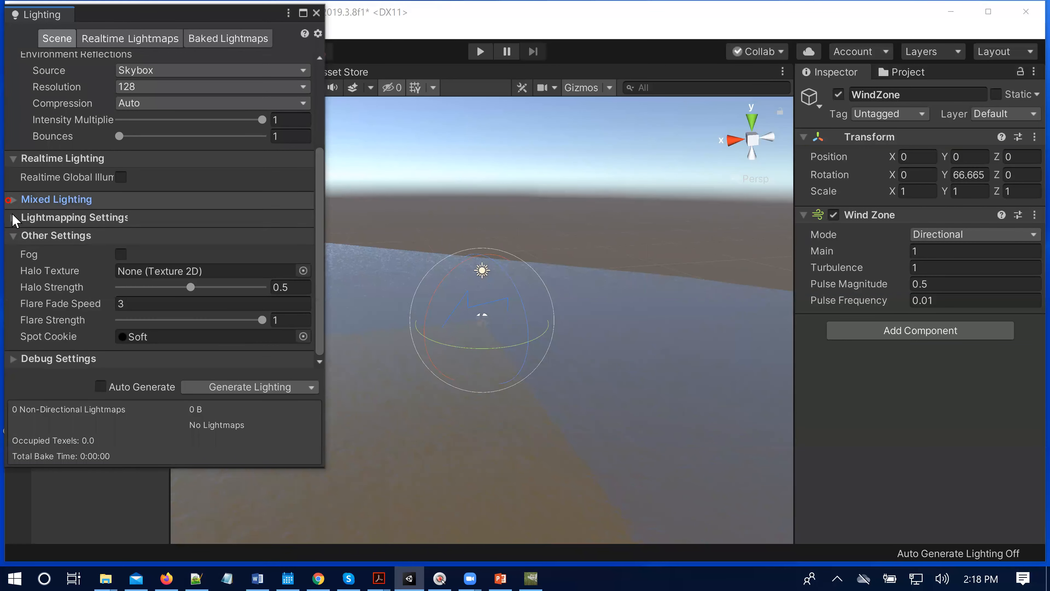
left_click(13, 237)
left_click(13, 264)
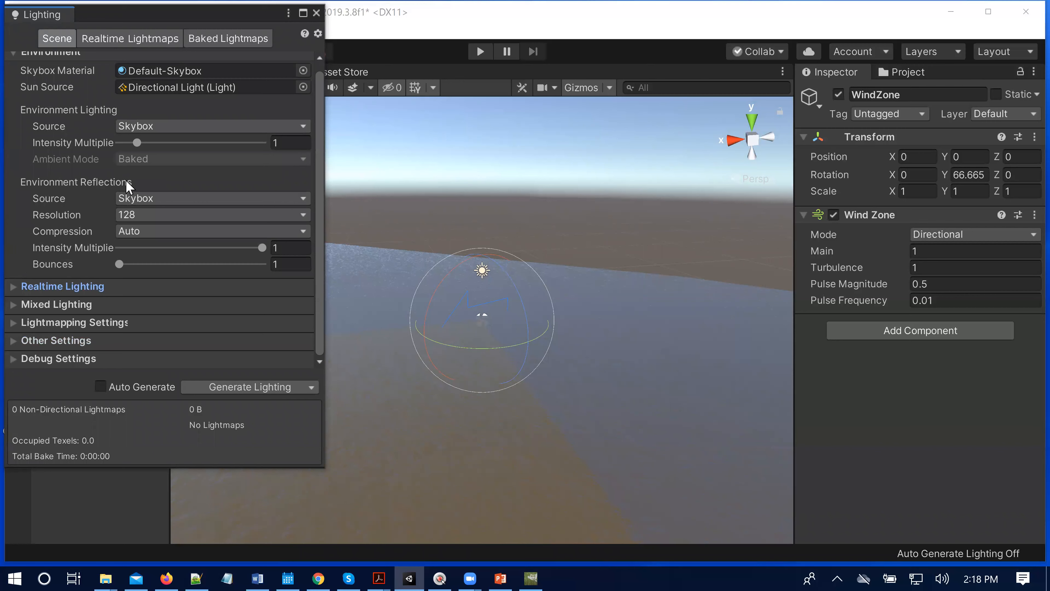
scroll(144, 181, "up", 1)
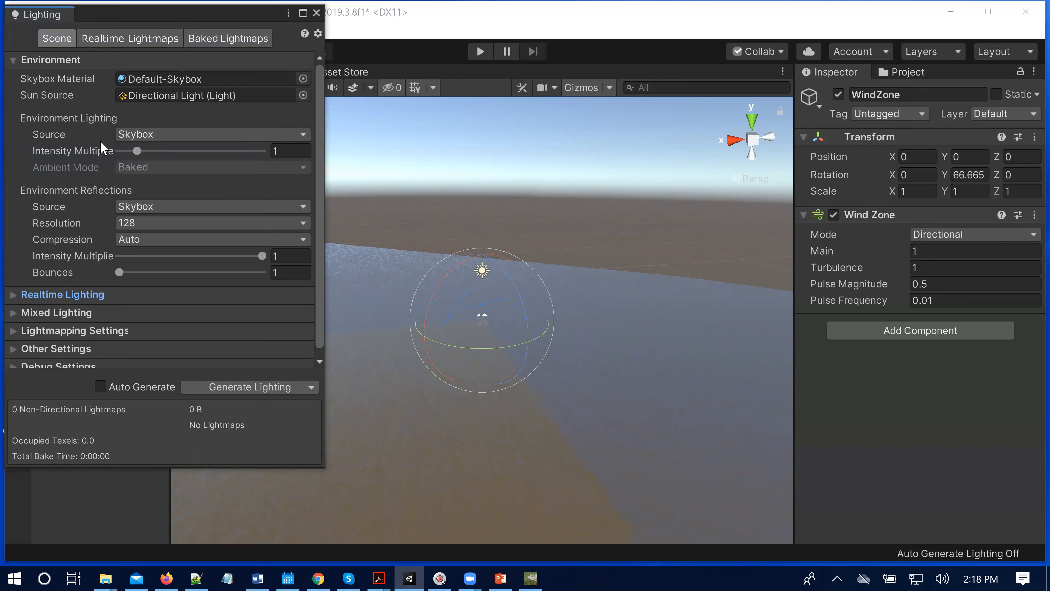
left_click(241, 137)
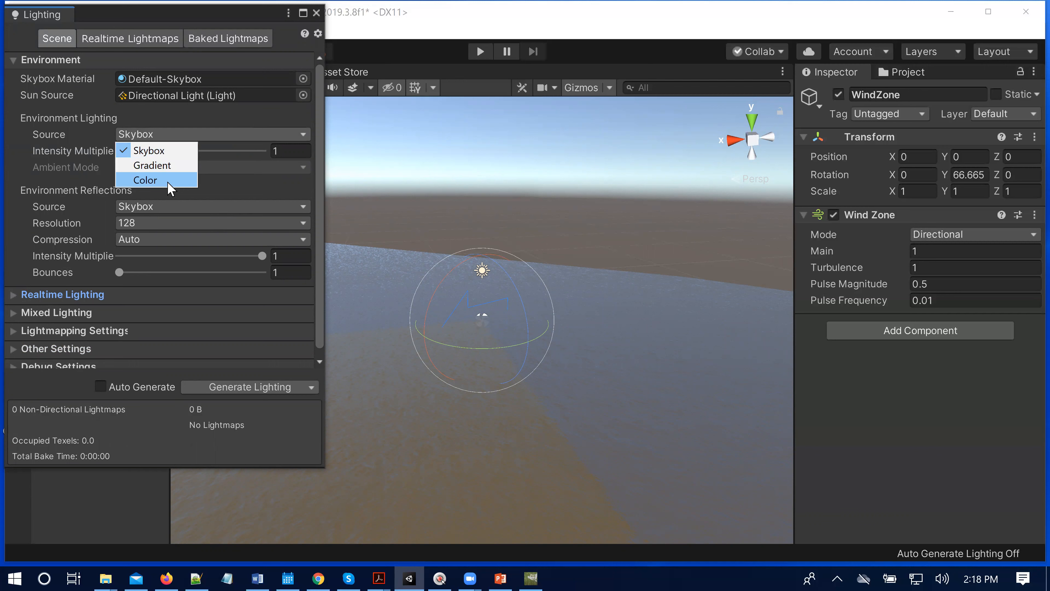
left_click(258, 122)
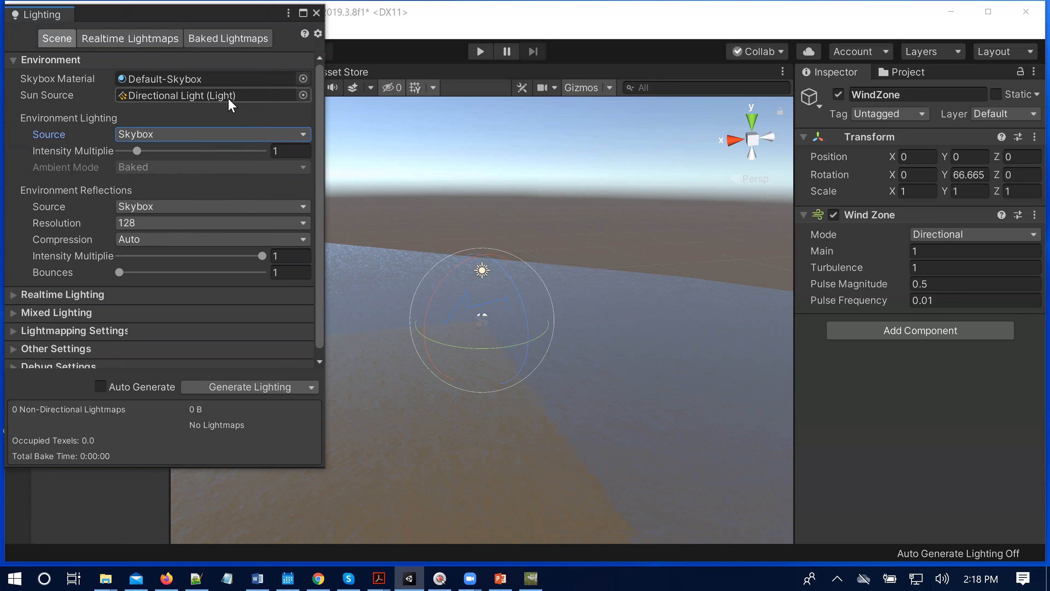
Assign the DayInTheClouds material as the skybox material in the lighting settings, finding it by searching for "cloud".
left_click(303, 78)
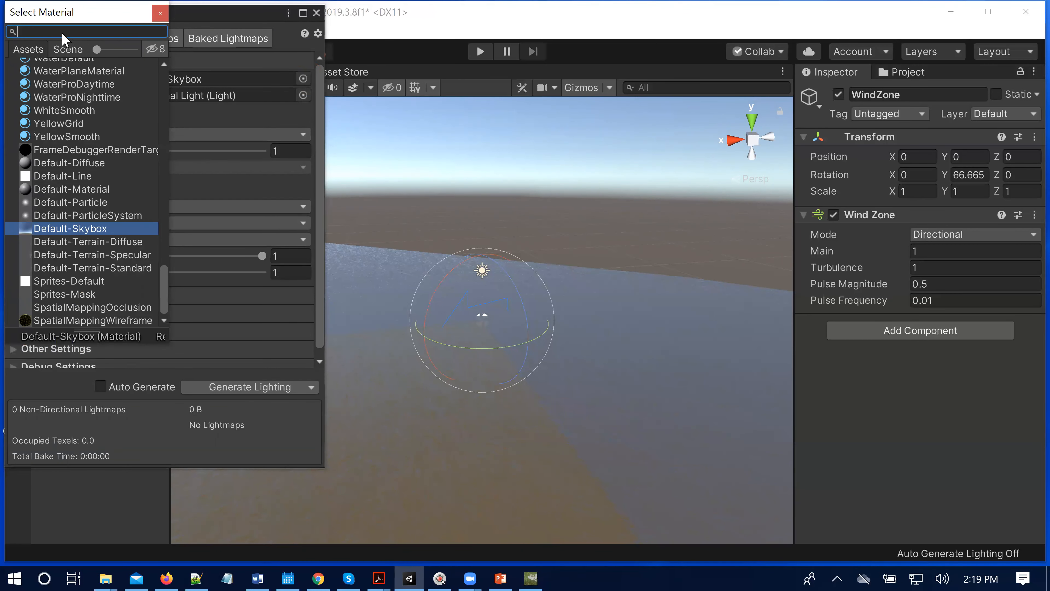
type("cou")
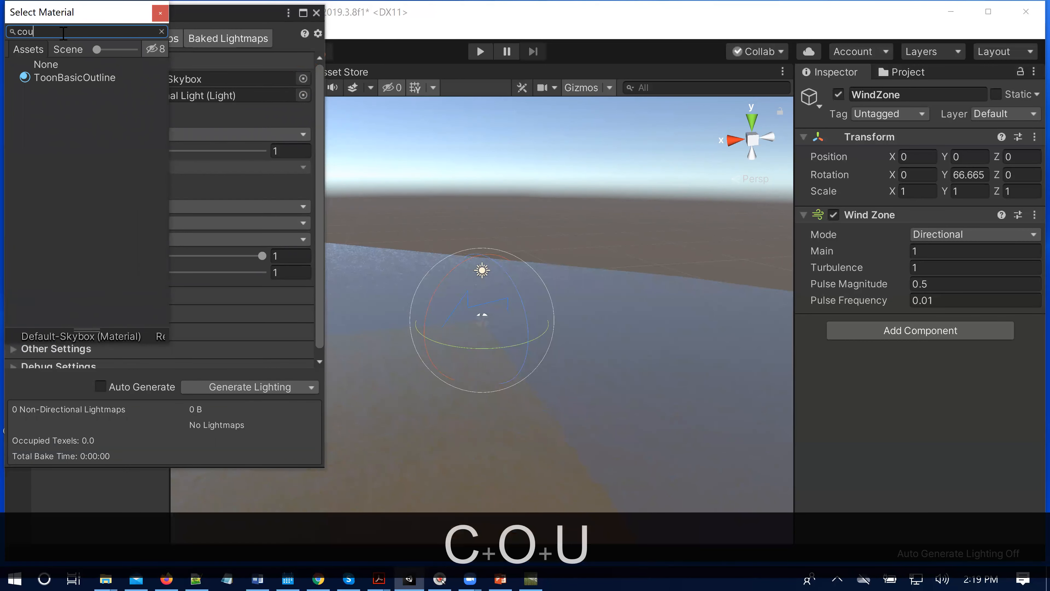
key("BackSpace")
key("BackSpace")
type("loud")
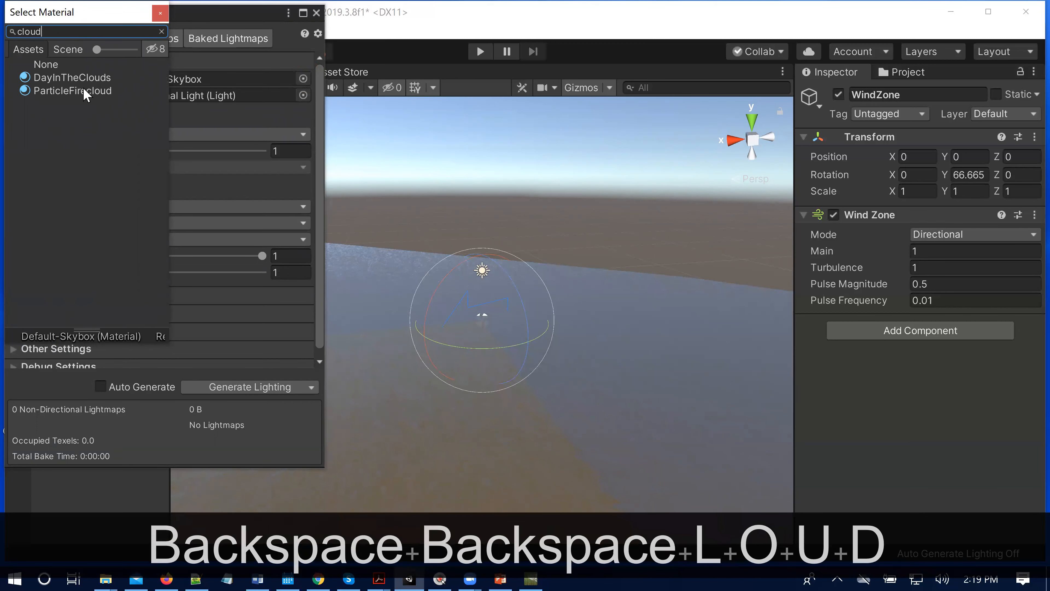
left_click(86, 78)
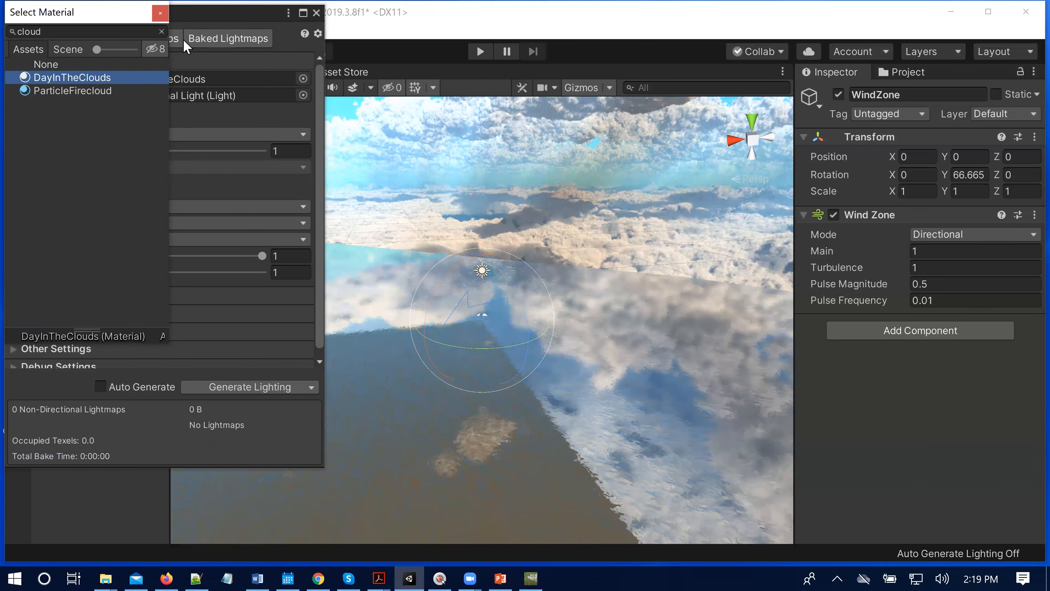
left_click(183, 39)
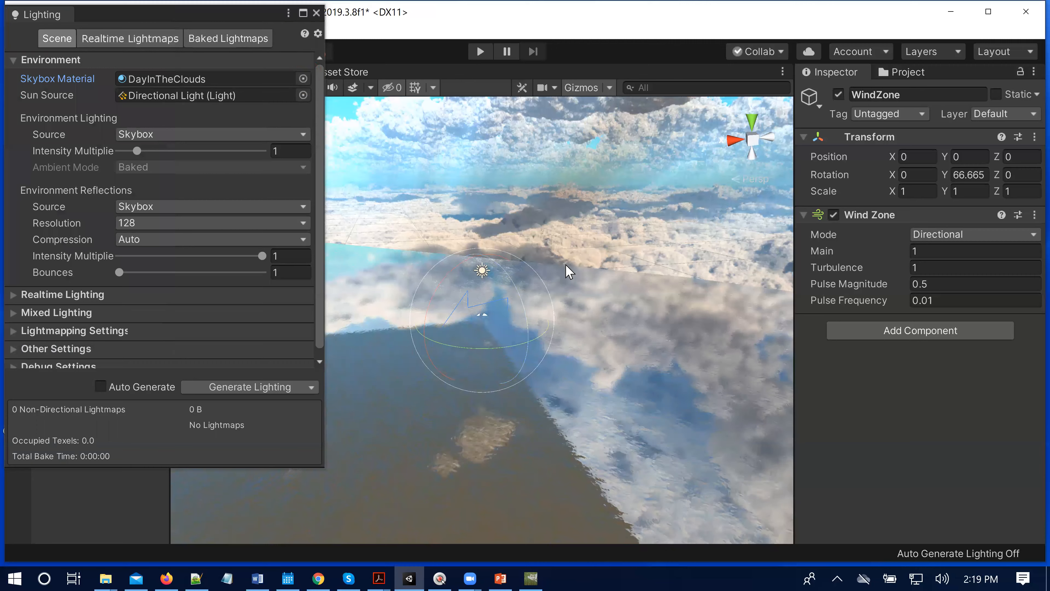
Run the scene, walk from the palms out to the water to view the cloud skybox and its reflections, and stop it.
left_click(375, 112)
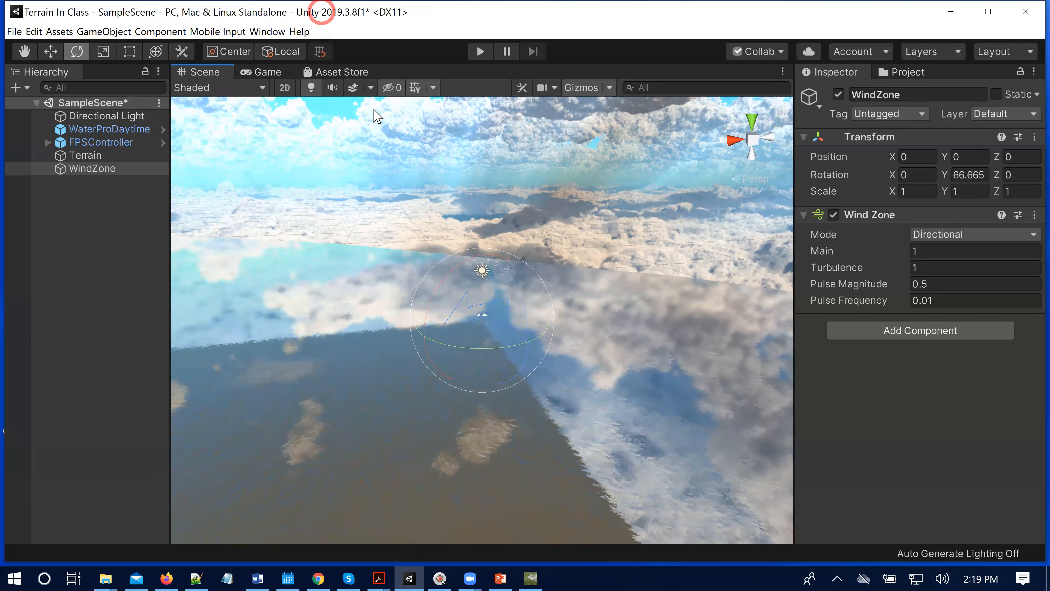
left_click_drag(396, 330, 391, 308, "alt")
left_click(480, 52)
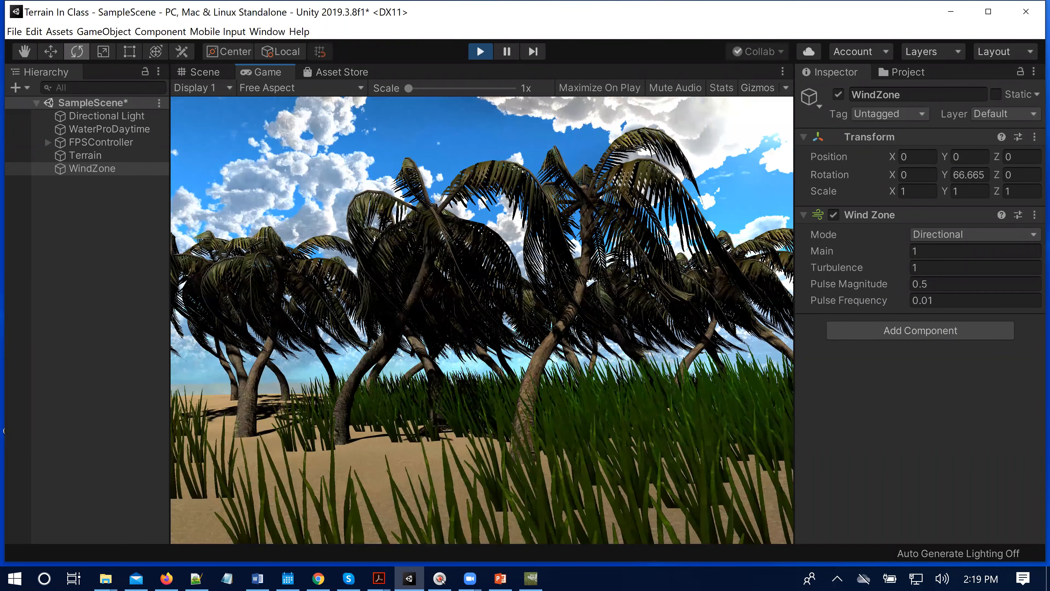
key("w")
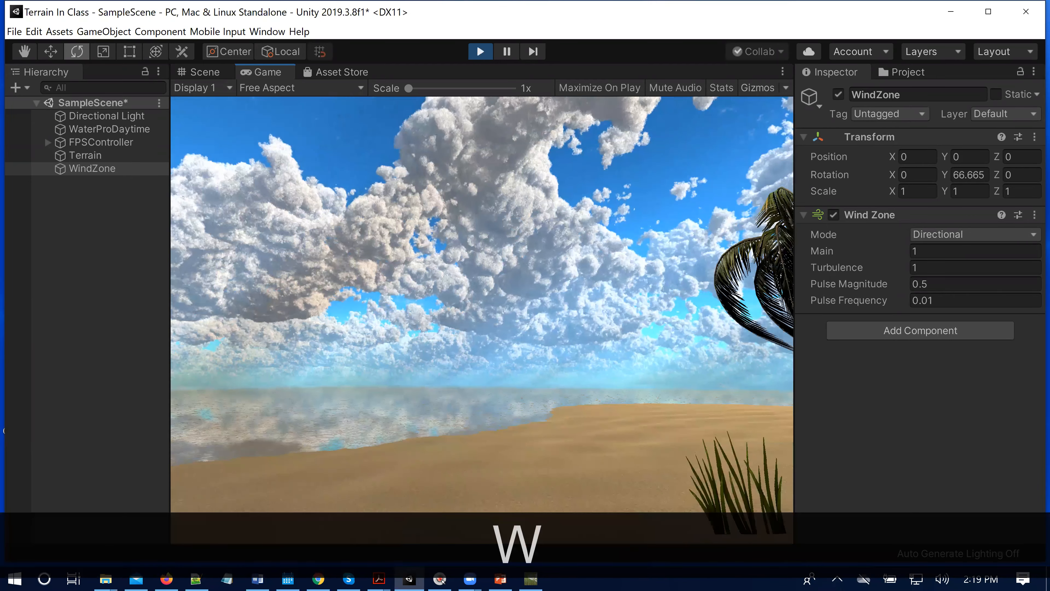
key("w")
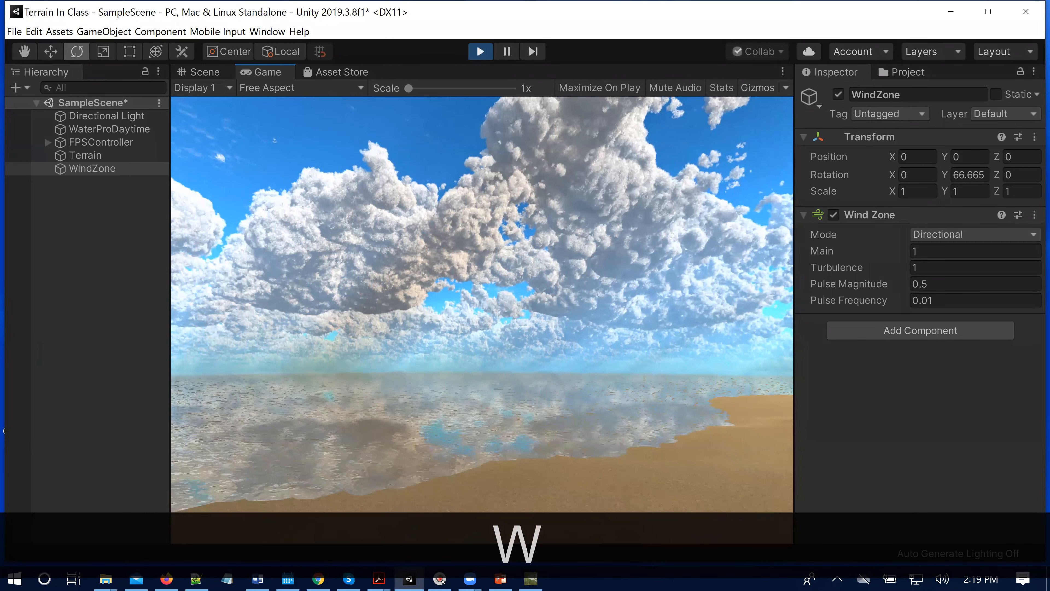
key("w")
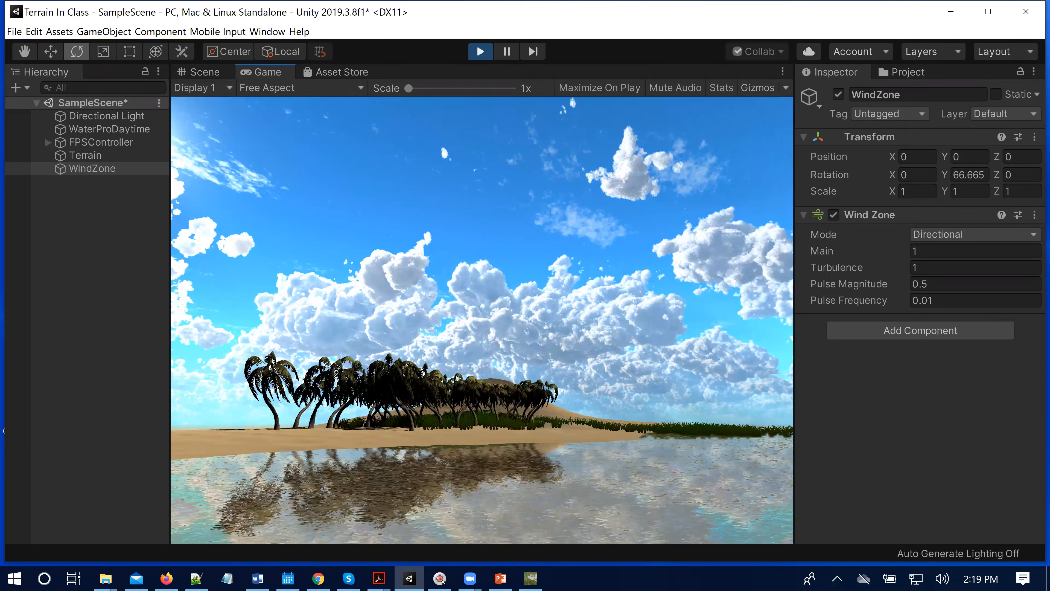
key("Escape")
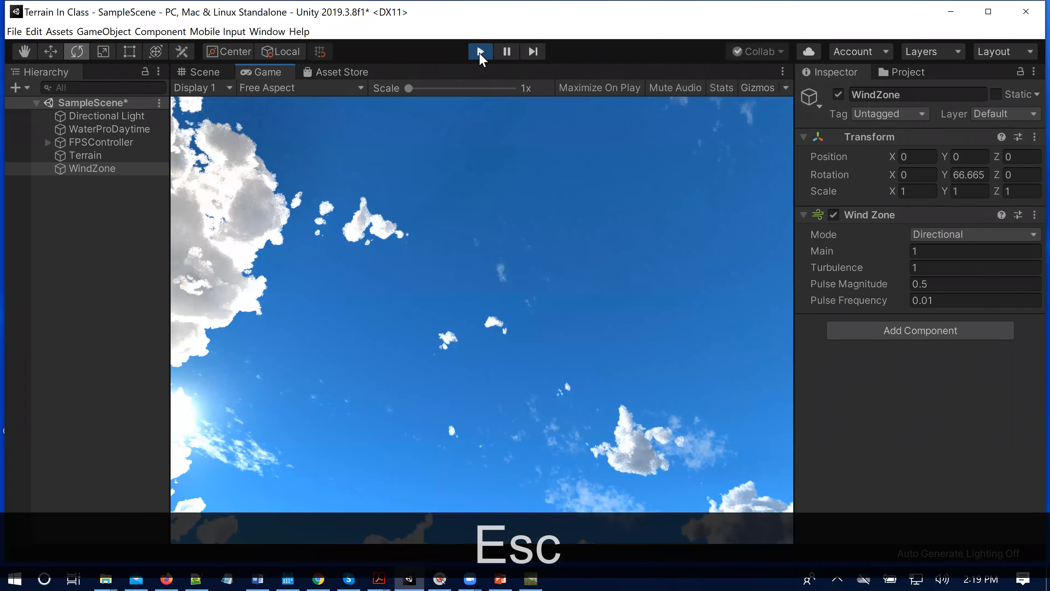
left_click(480, 51)
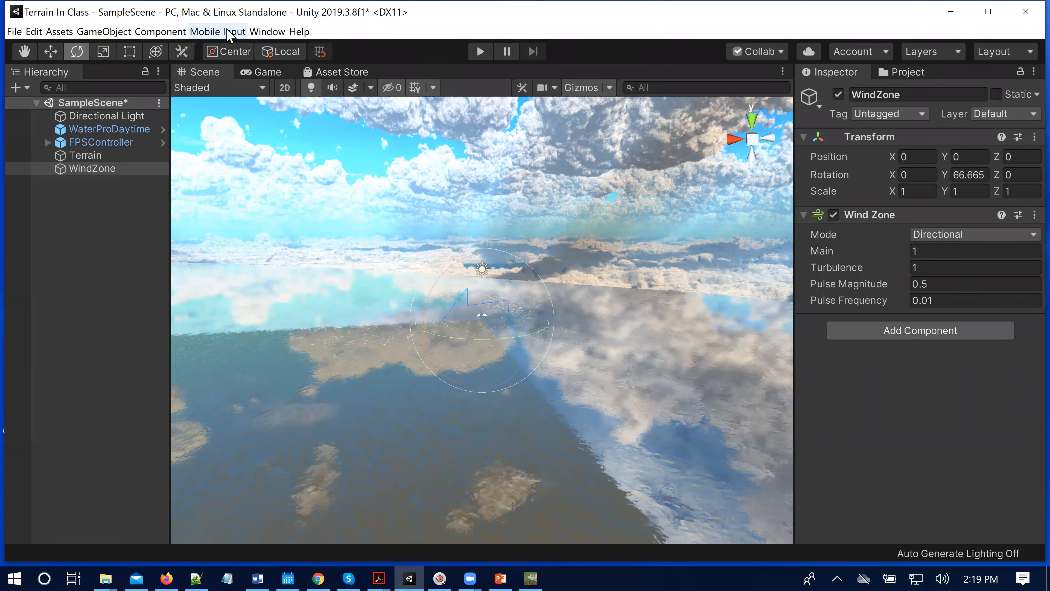
Reopen the lighting settings and expand the Realtime Lighting and Mixed Lighting sections to examine their options.
left_click(267, 32)
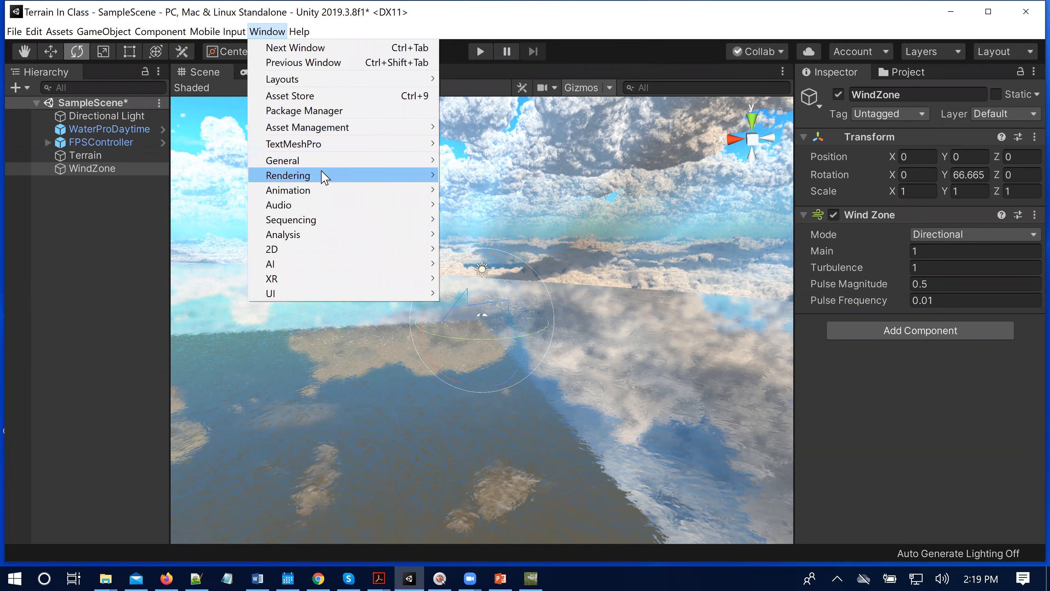
mouse_move(417, 176)
left_click(460, 175)
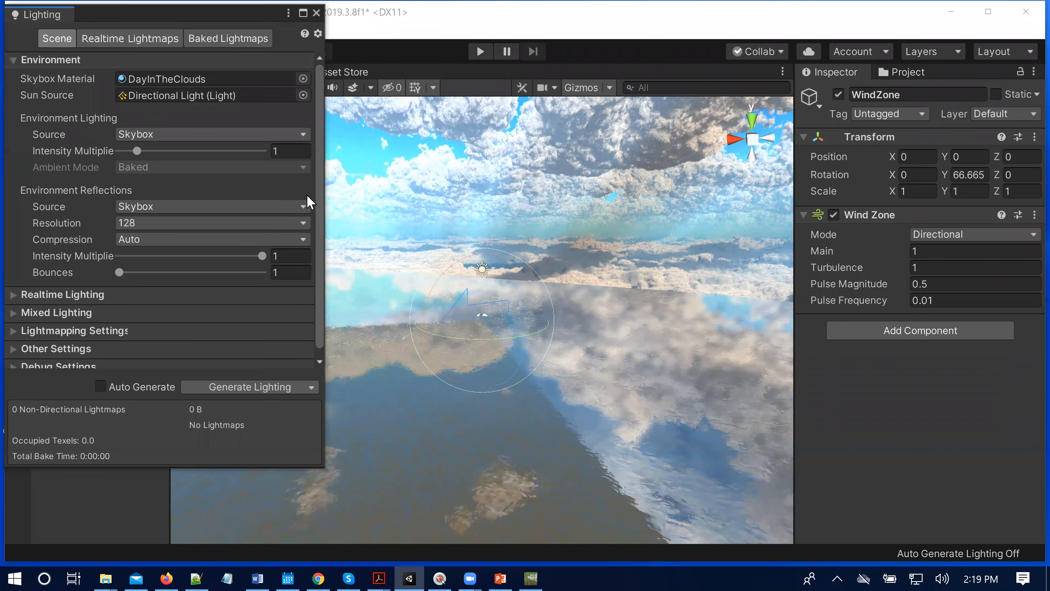
scroll(322, 259, "down", 1)
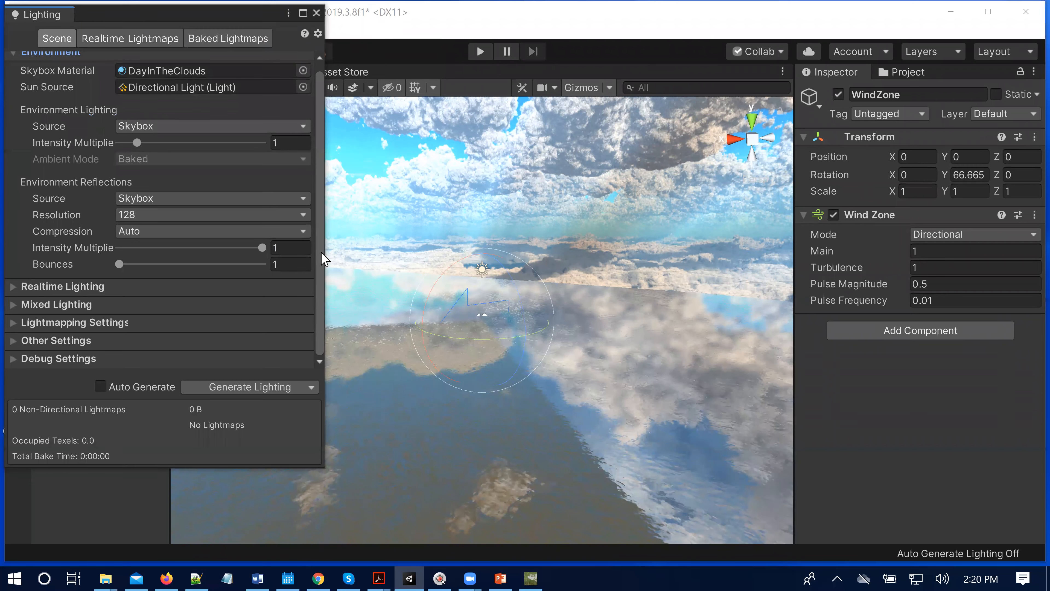
left_click(20, 292)
scroll(19, 306, "down", 2)
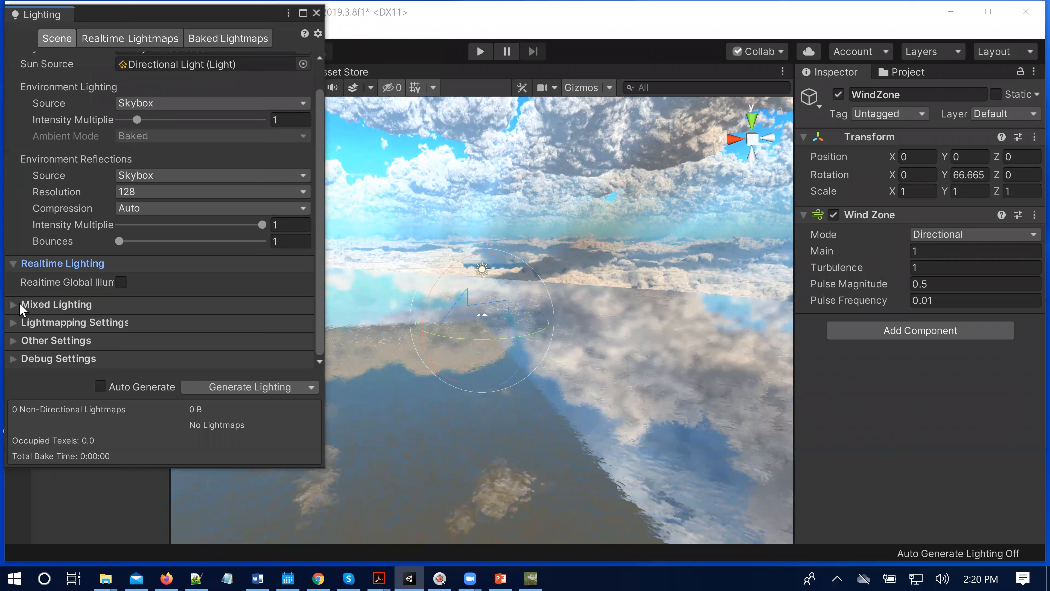
left_click(20, 305)
scroll(132, 252, "down", 6)
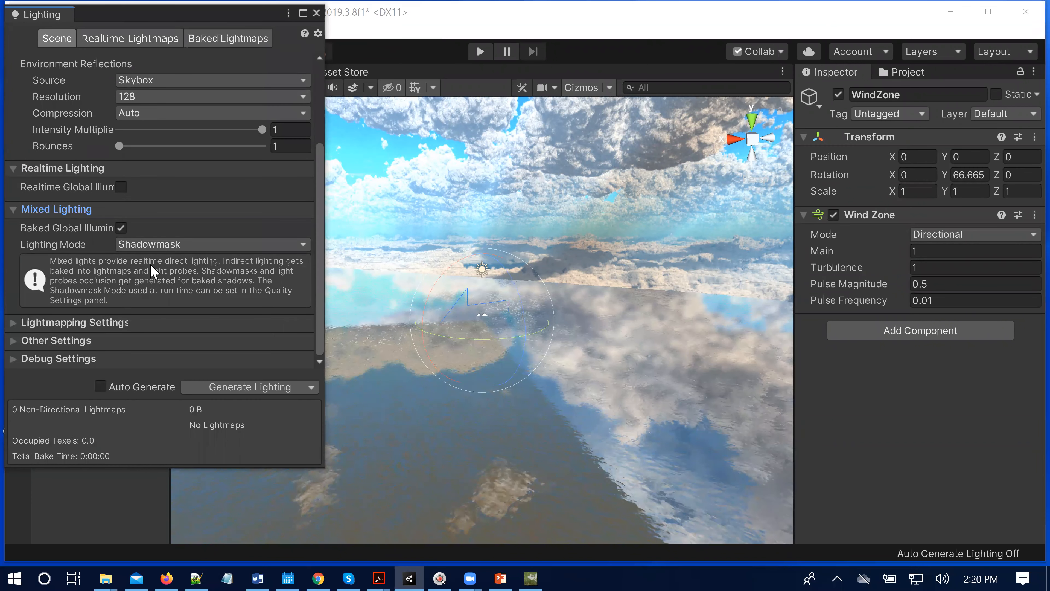
Expand Lightmapping Settings and look through its sampling, filtering and lightmap resolution options.
left_click(16, 322)
scroll(112, 278, "down", 6)
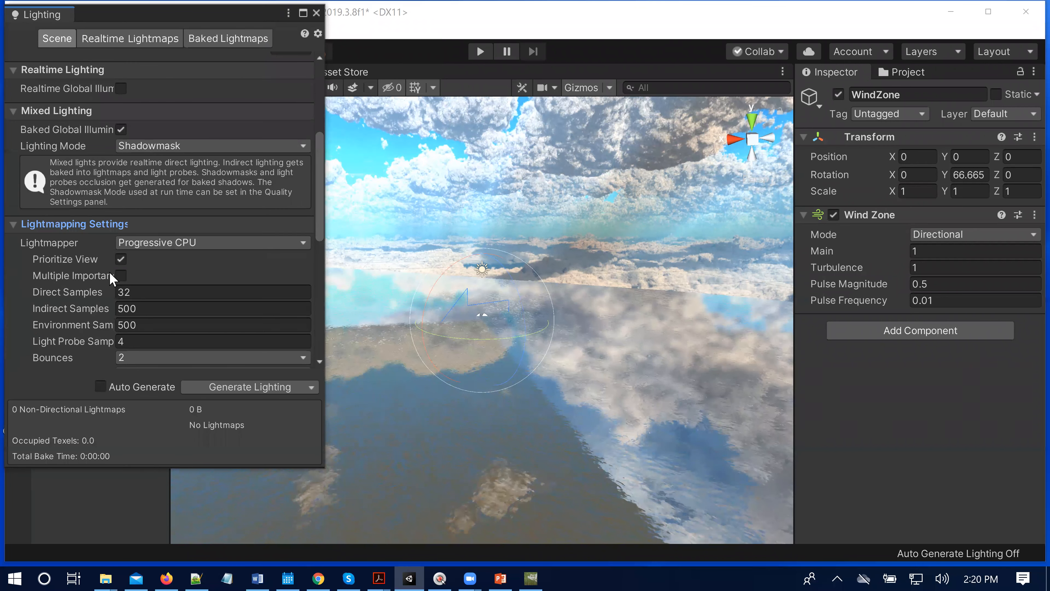
scroll(112, 277, "down", 6)
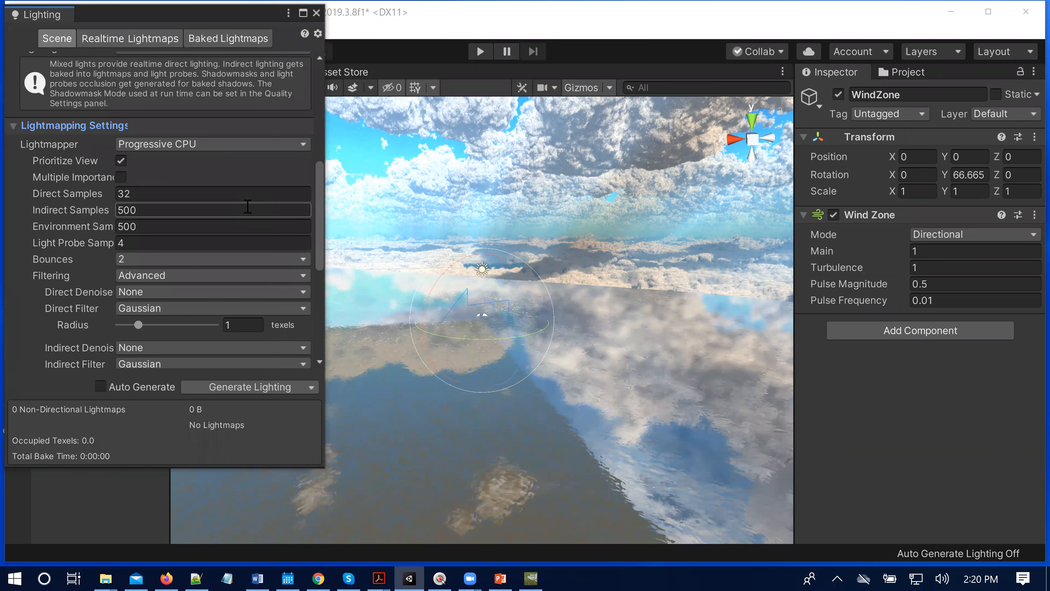
scroll(268, 217, "down", 12)
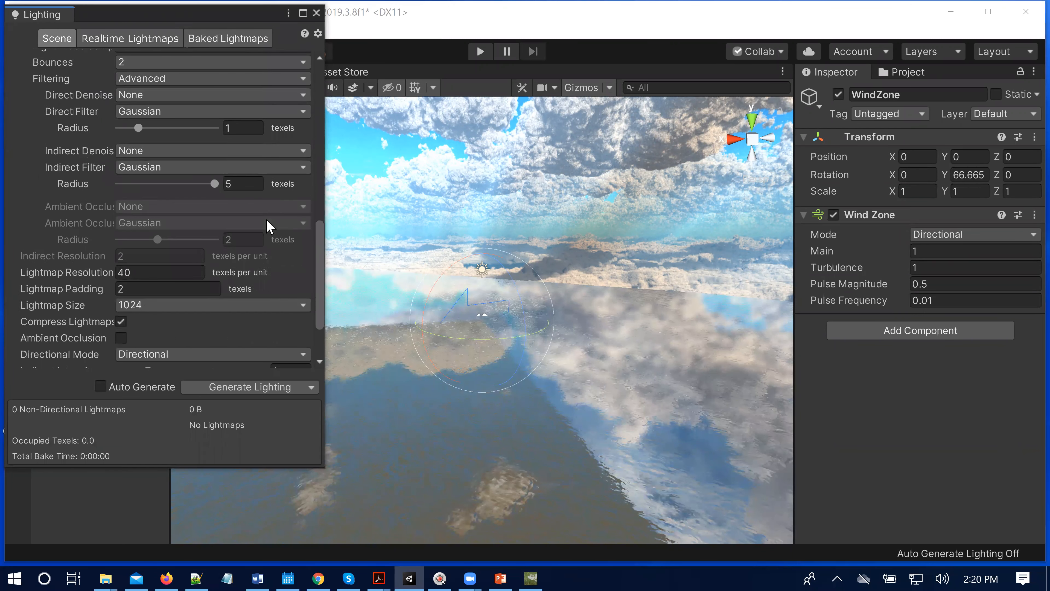
scroll(270, 226, "down", 3)
scroll(269, 226, "down", 2)
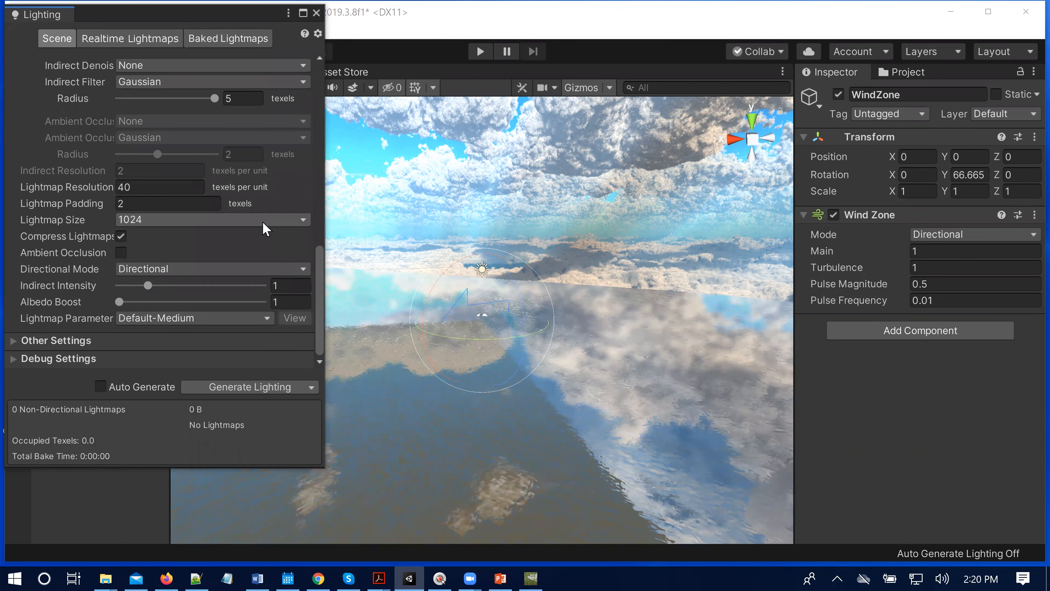
Expand Other Settings in the lighting settings and enable Fog, bringing its color, mode and density options into view.
left_click(13, 340)
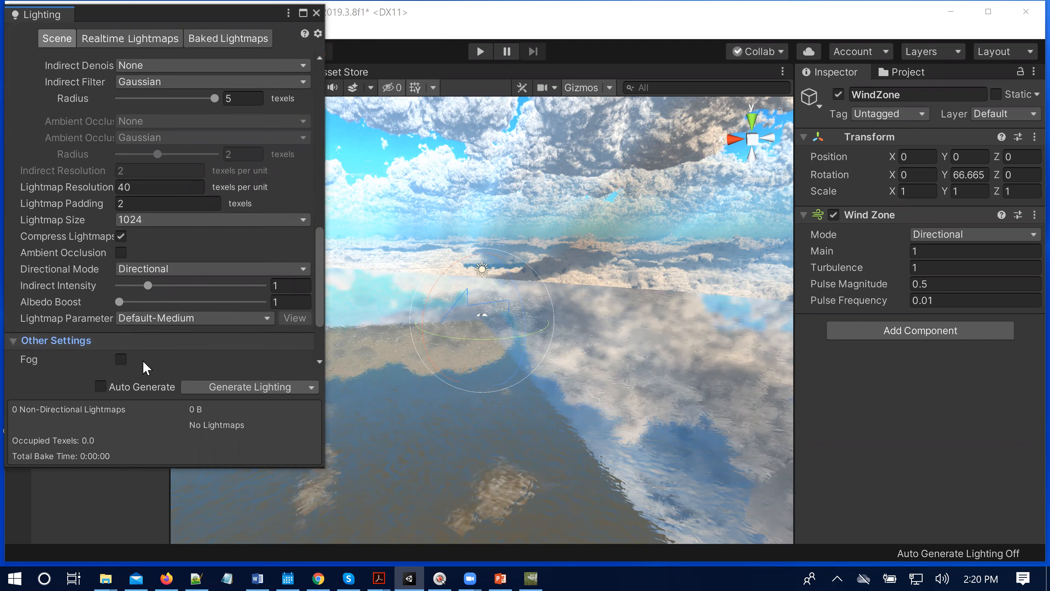
left_click(121, 359)
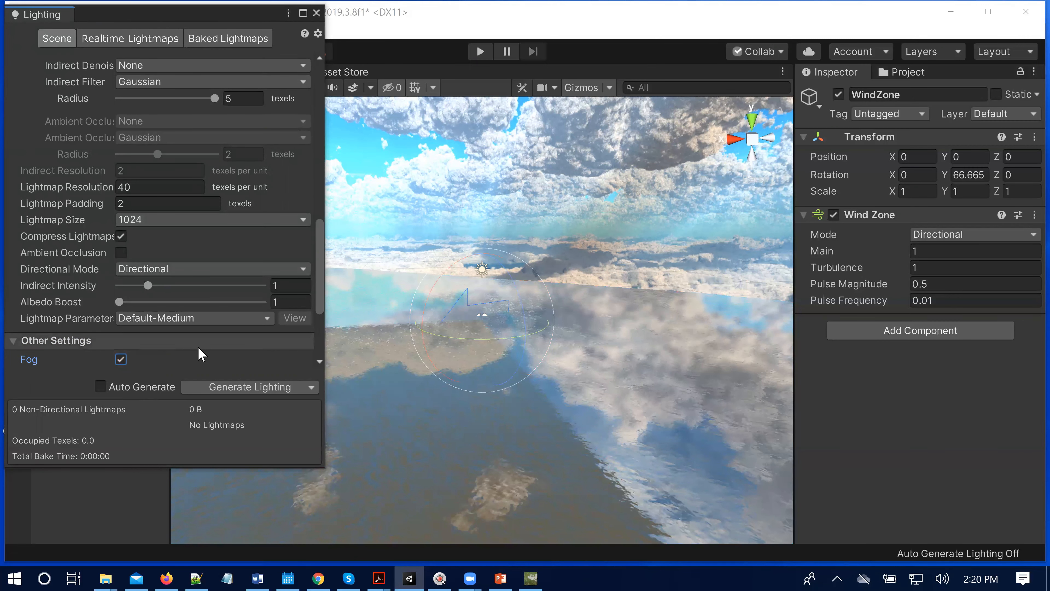
scroll(206, 356, "down", 2)
scroll(204, 357, "down", 2)
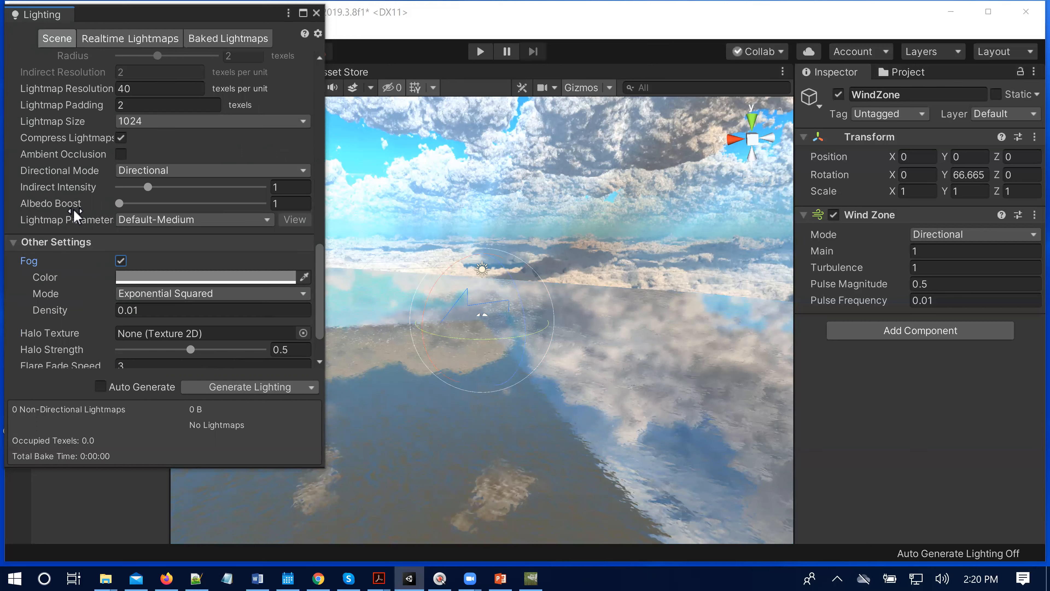
mouse_move(74, 209)
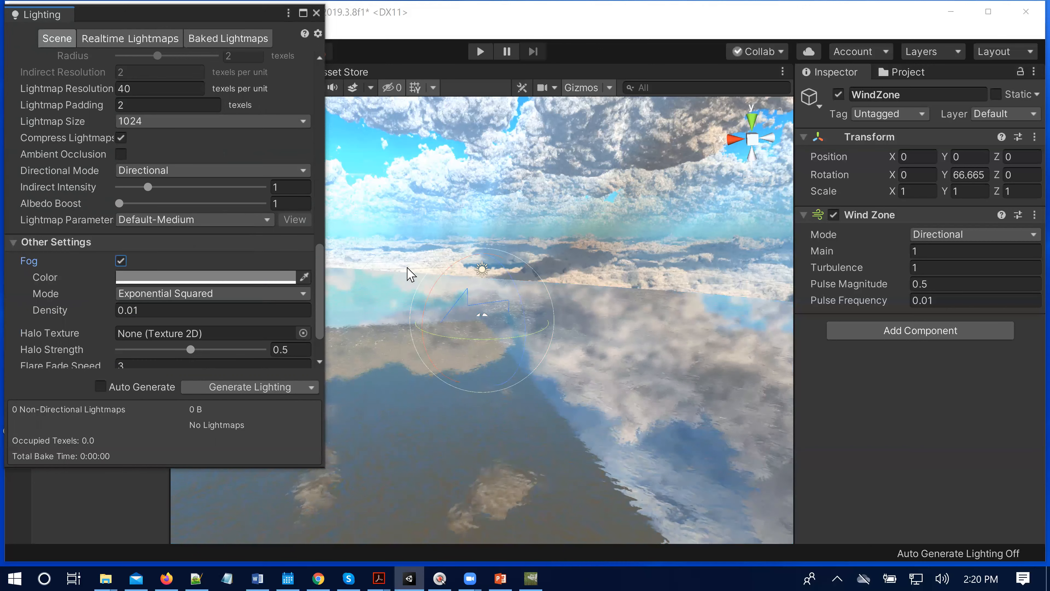
Set the fog color to a pale cyan sampled with the eyedropper from the sky near the horizon in the scene.
left_click_drag(396, 253, 572, 272, "alt")
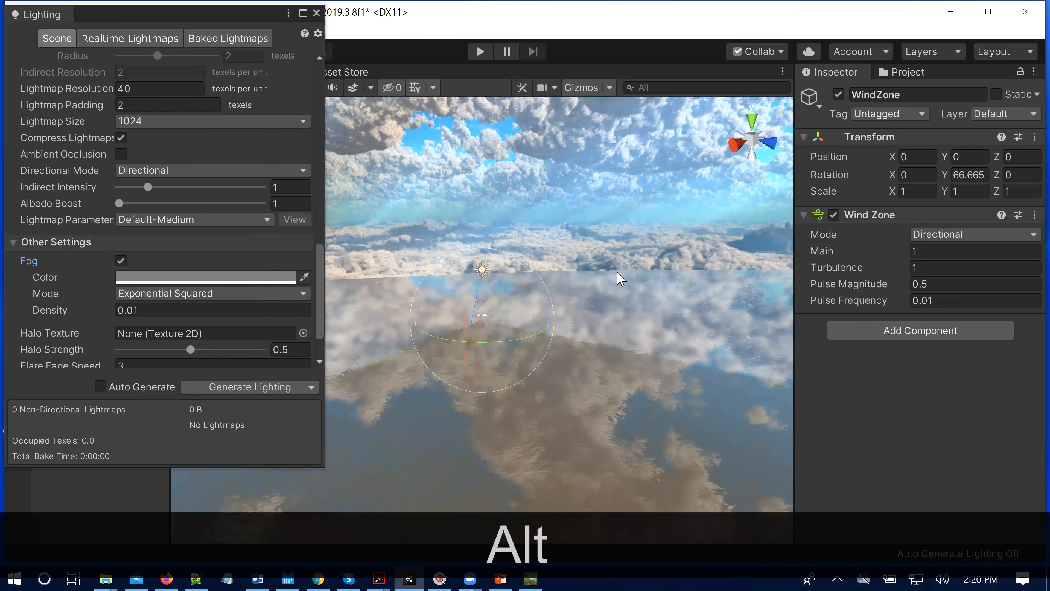
left_click_drag(508, 266, 368, 223, "alt")
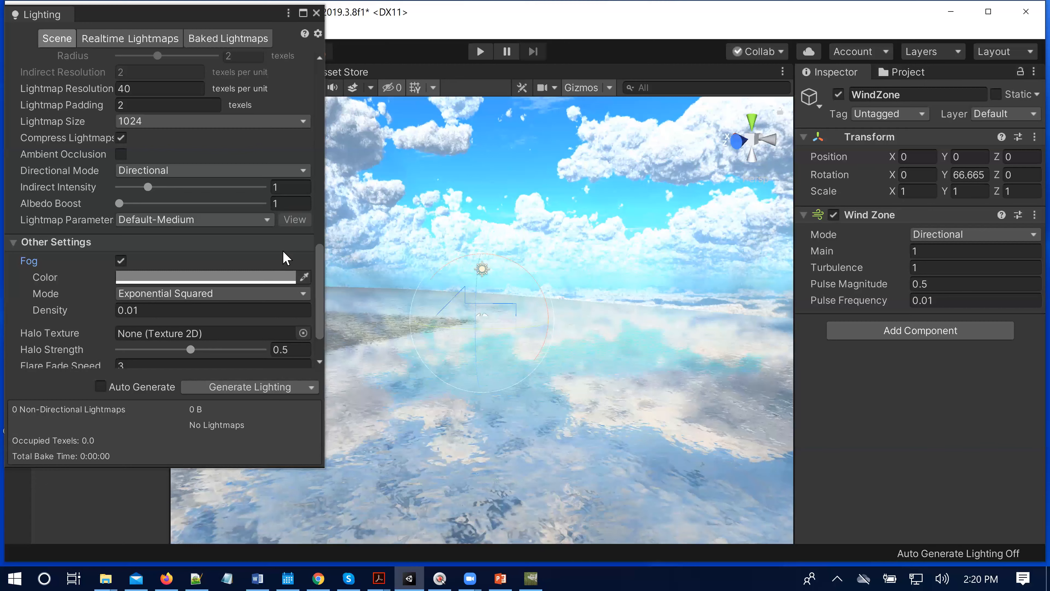
left_click(304, 278)
left_click(460, 281)
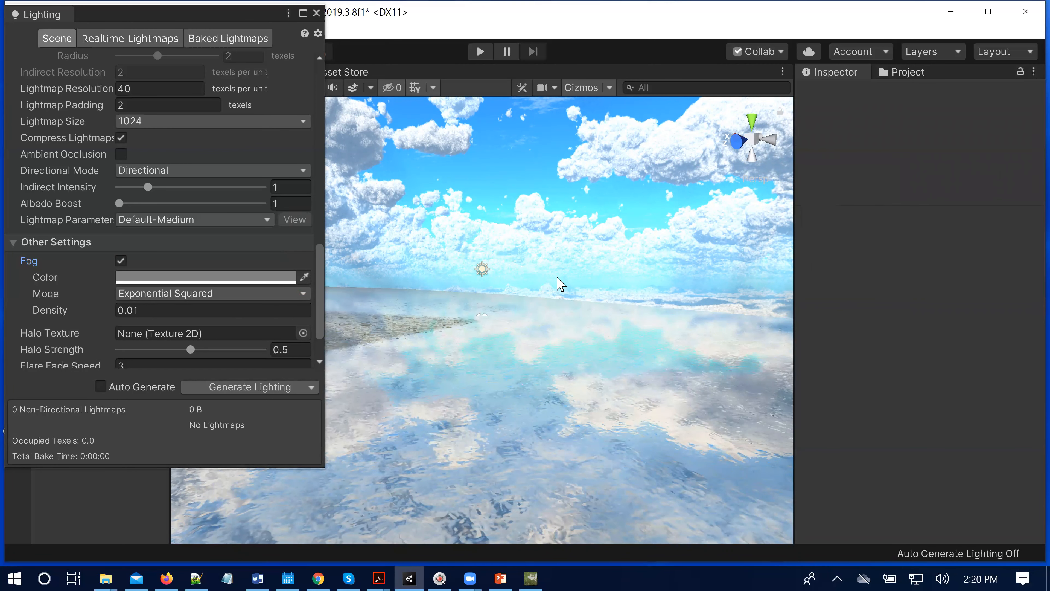
left_click(305, 278)
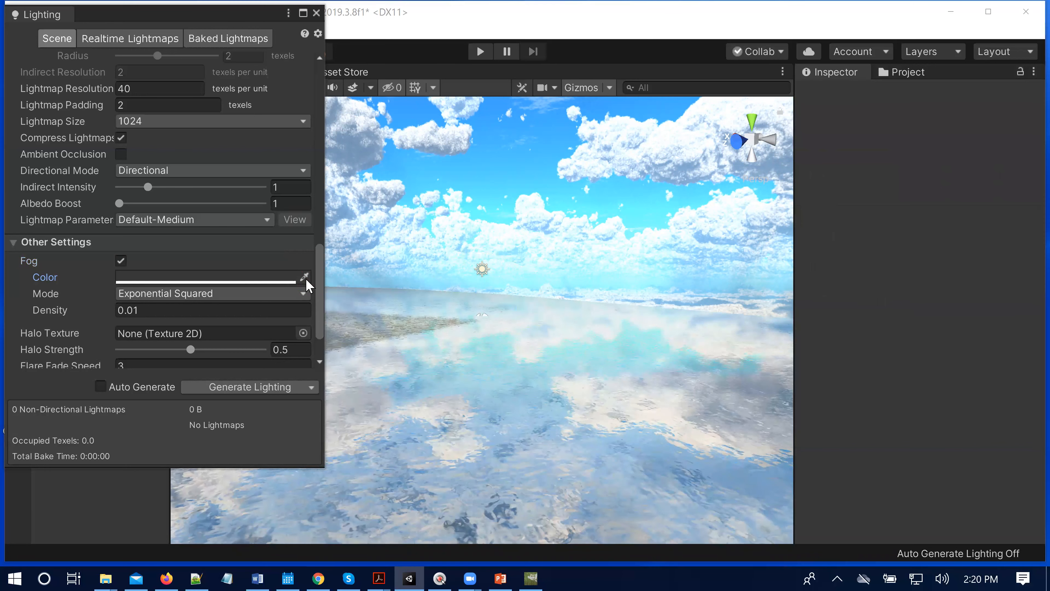
left_click(578, 277)
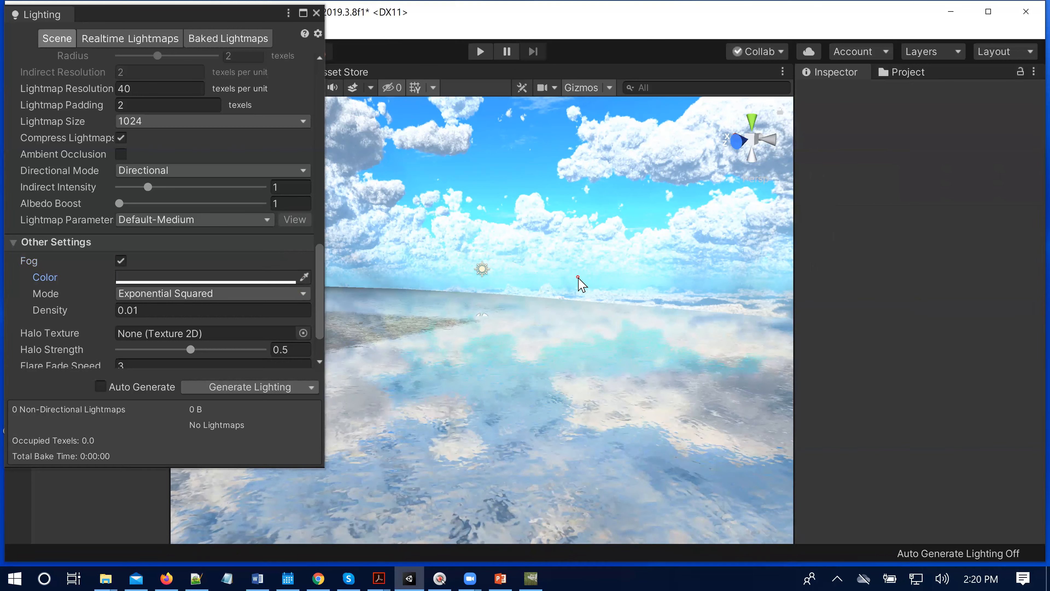
left_click(304, 278)
left_click(548, 282)
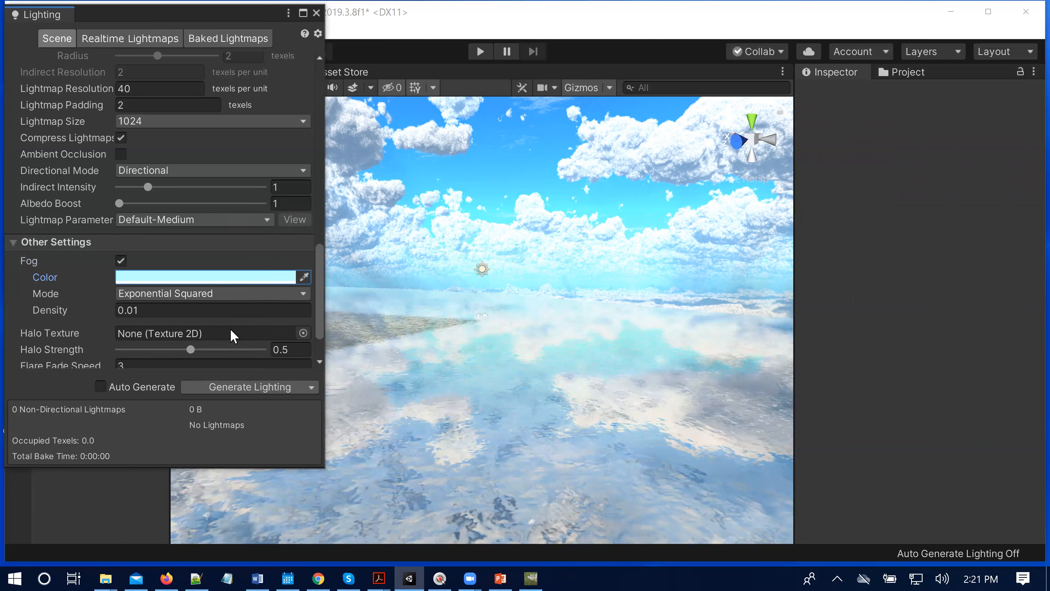
Check the available fog modes, the fog density and the halo and flare options under Other Settings.
left_click(192, 296)
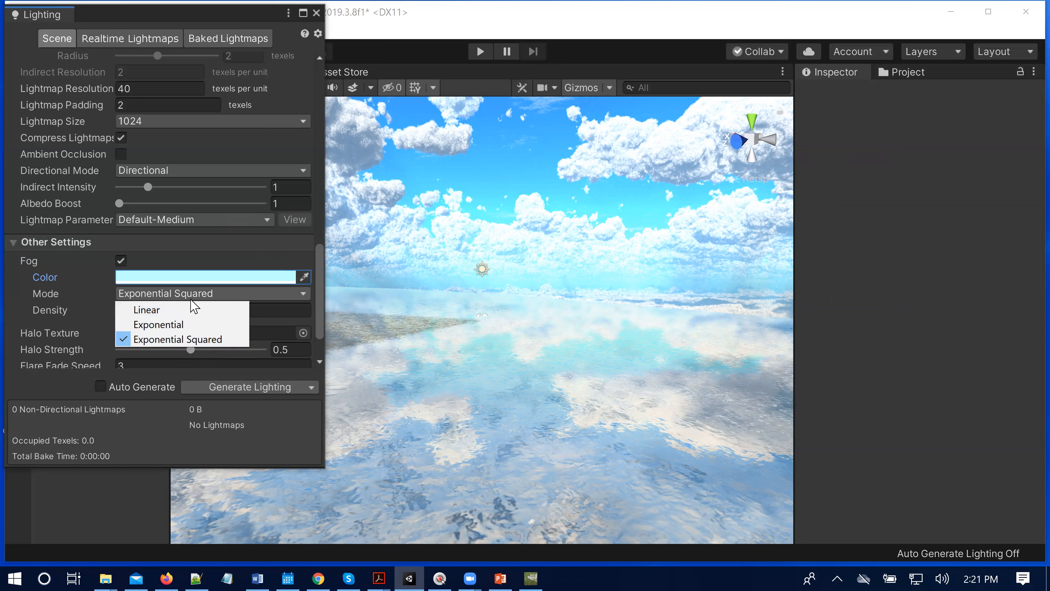
left_click(81, 299)
left_click(134, 311)
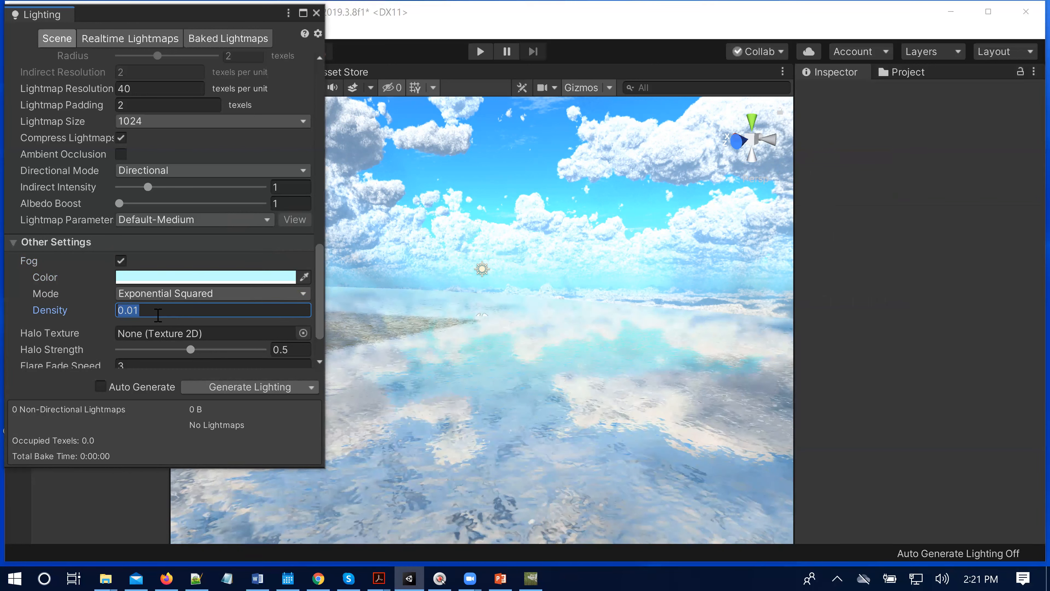
scroll(171, 316, "down", 3)
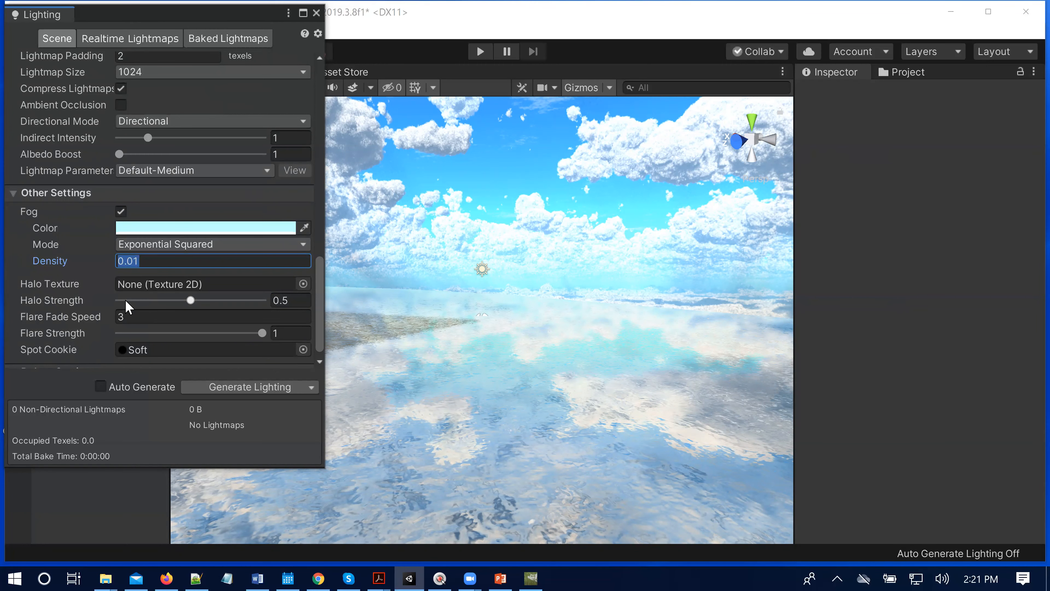
scroll(129, 302, "down", 1)
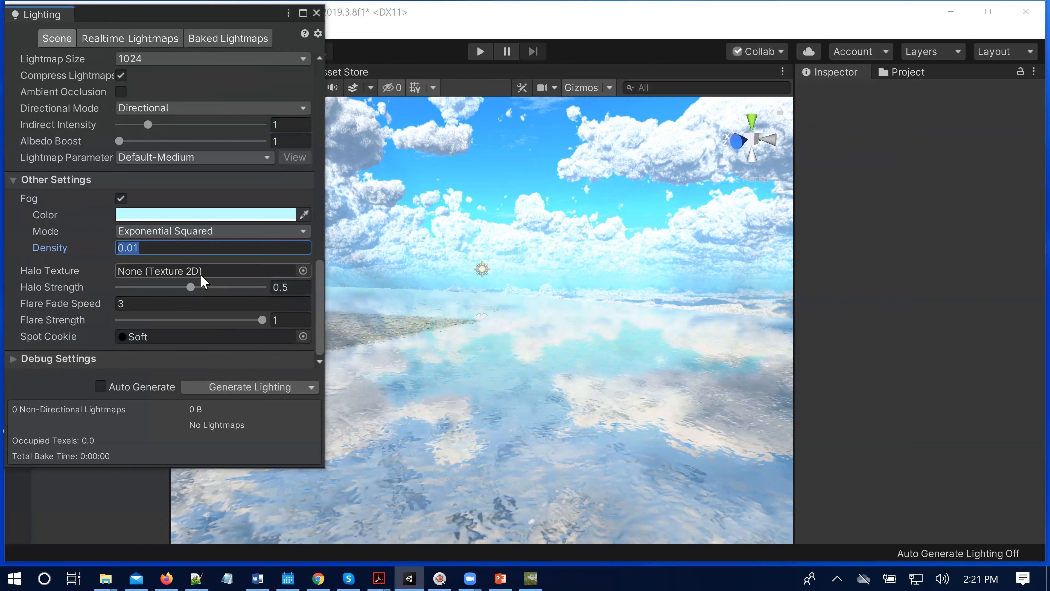
Close the lighting settings and play-test the scene, walking through the palms and grass toward the open sand.
left_click(317, 13)
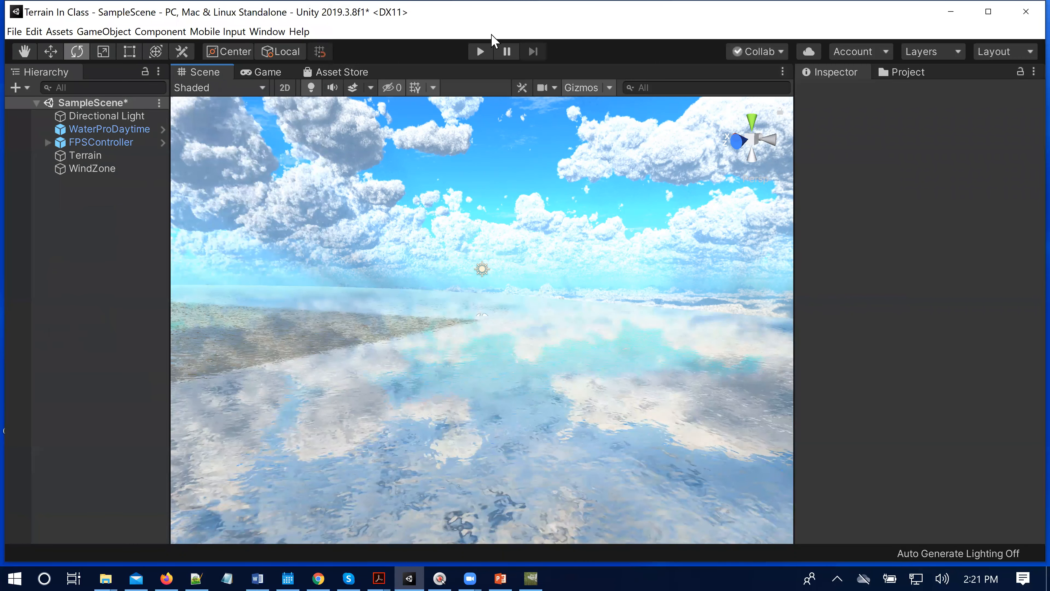
left_click(480, 53)
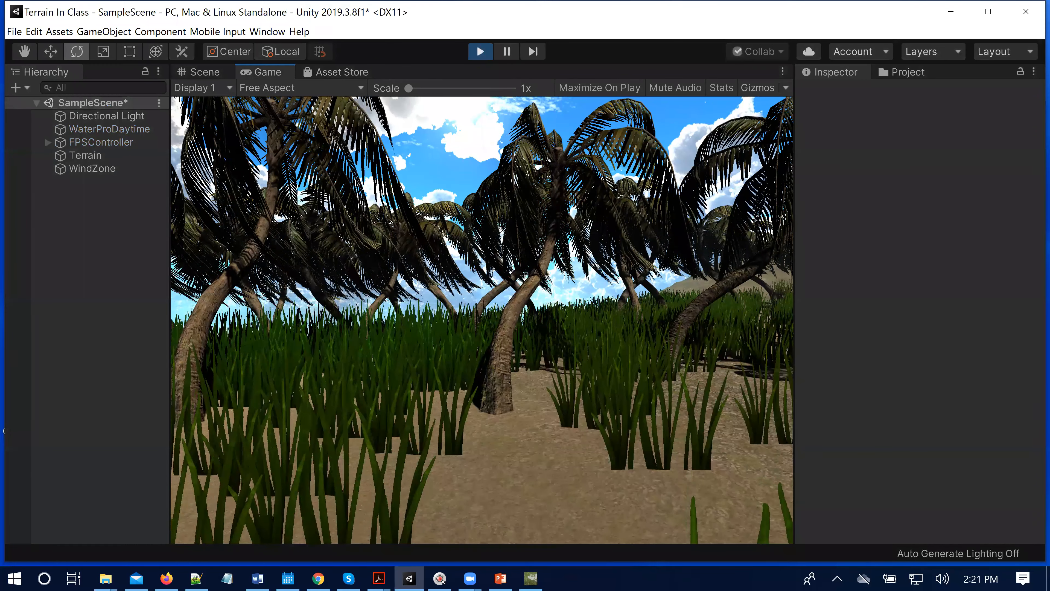
key("w")
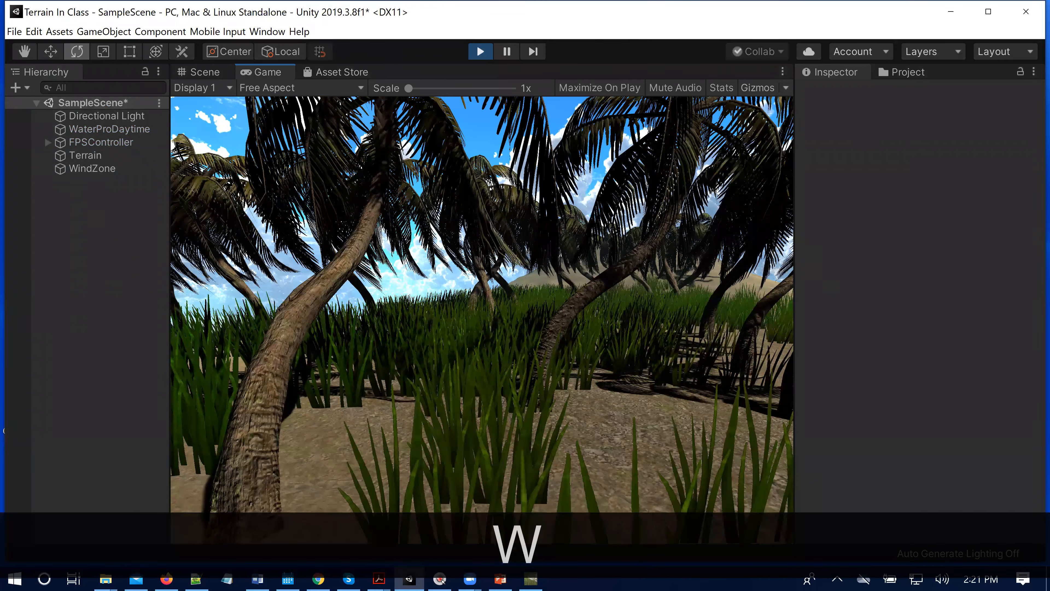
key("a")
key("w")
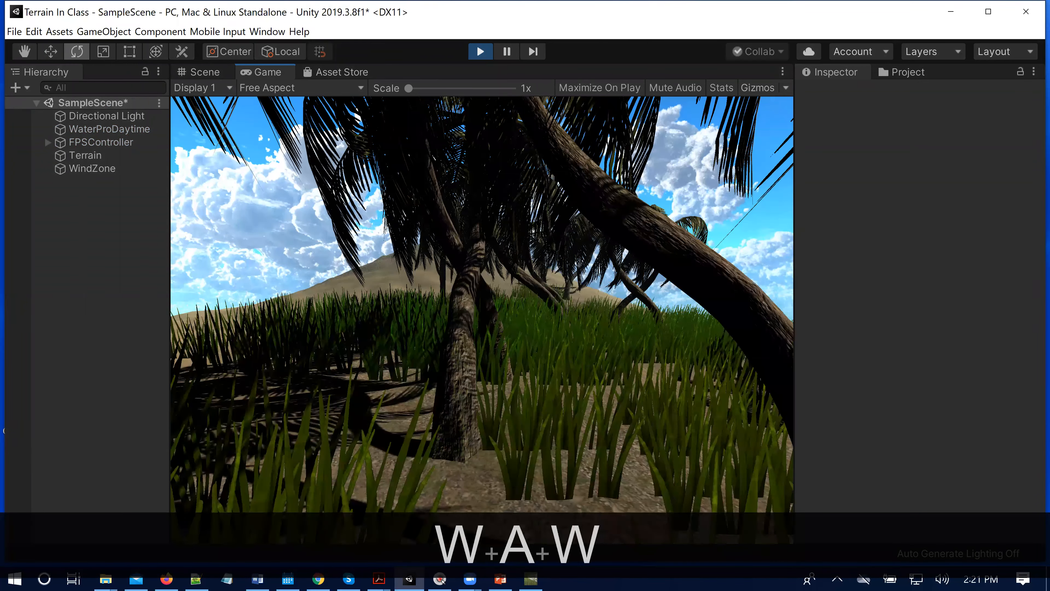
key("a")
key("w")
key("a")
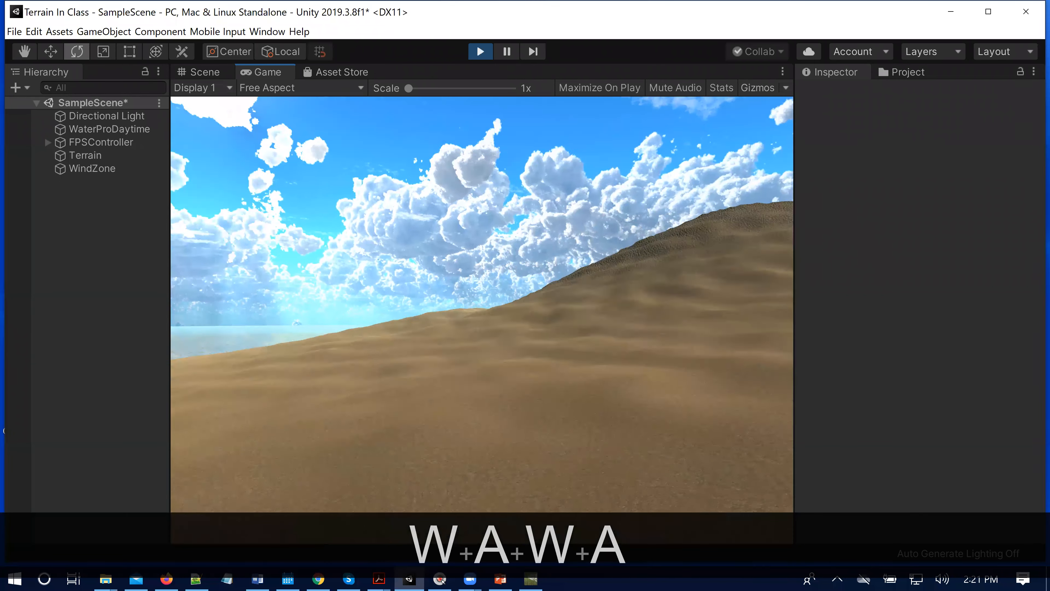
key("w")
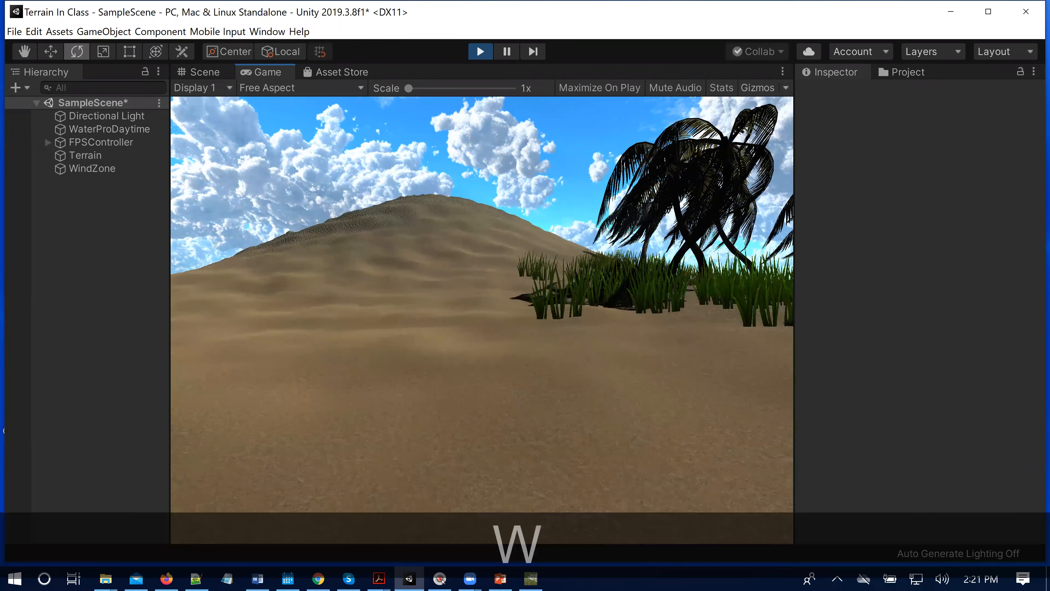
Run up the hill to view the fog, horizon and sky from the summit, and end the play test.
key("shift")
key("shift+w")
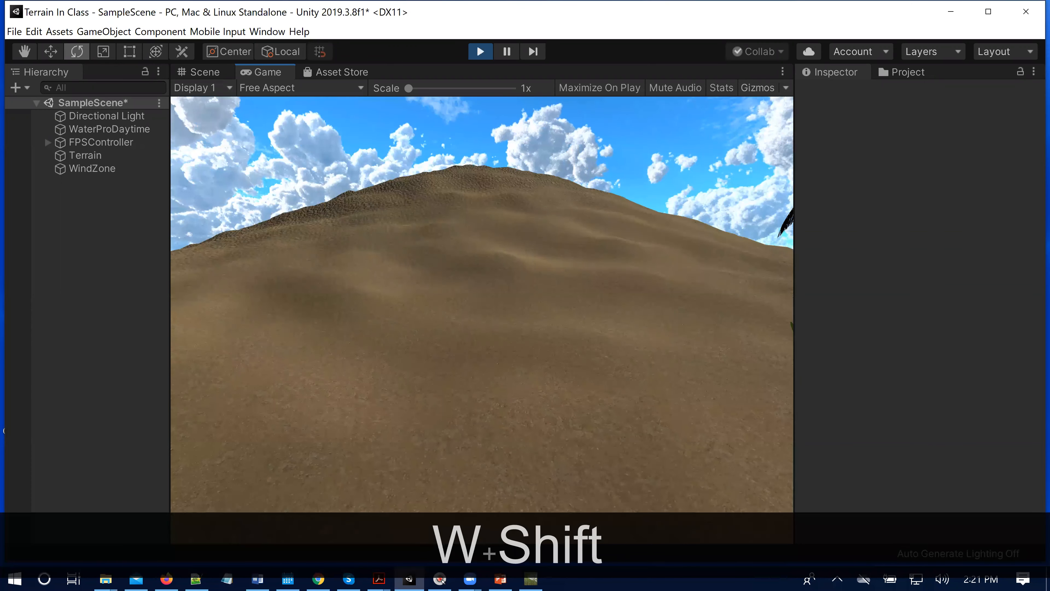
key("shift+w")
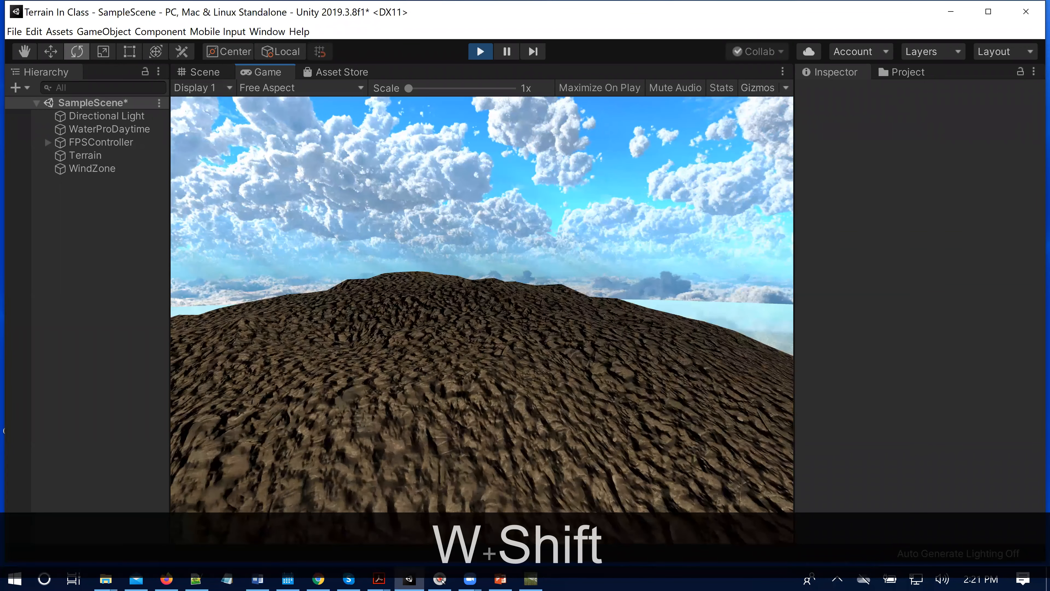
key("shift+w")
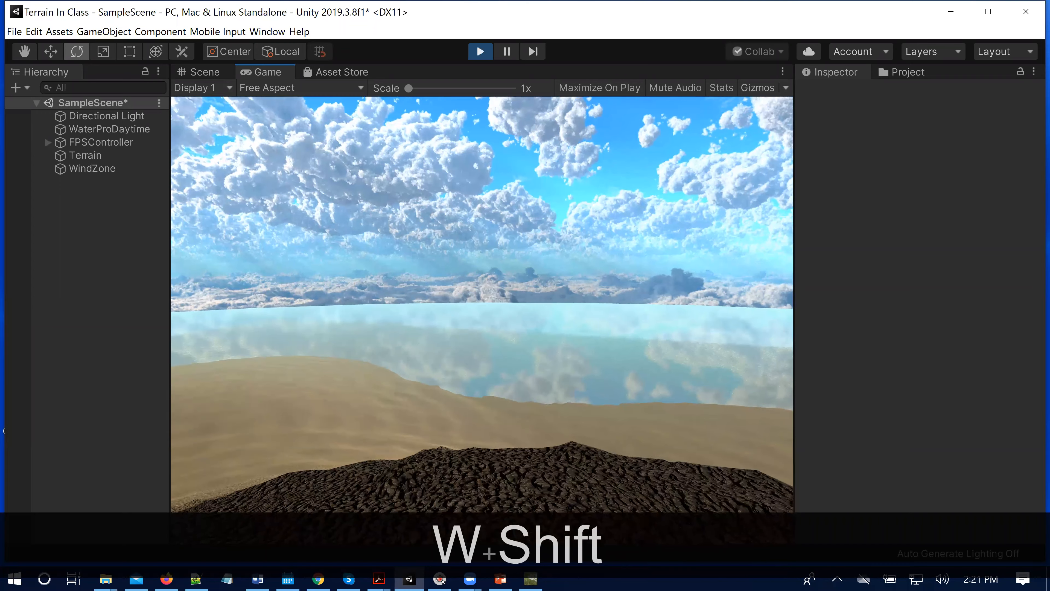
key("shift+w")
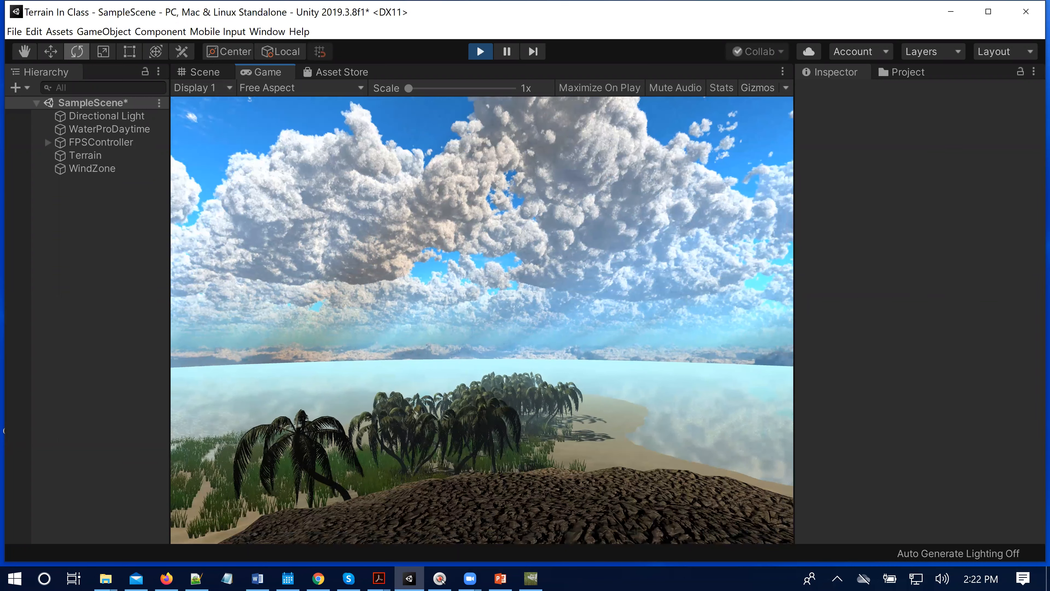
key("d")
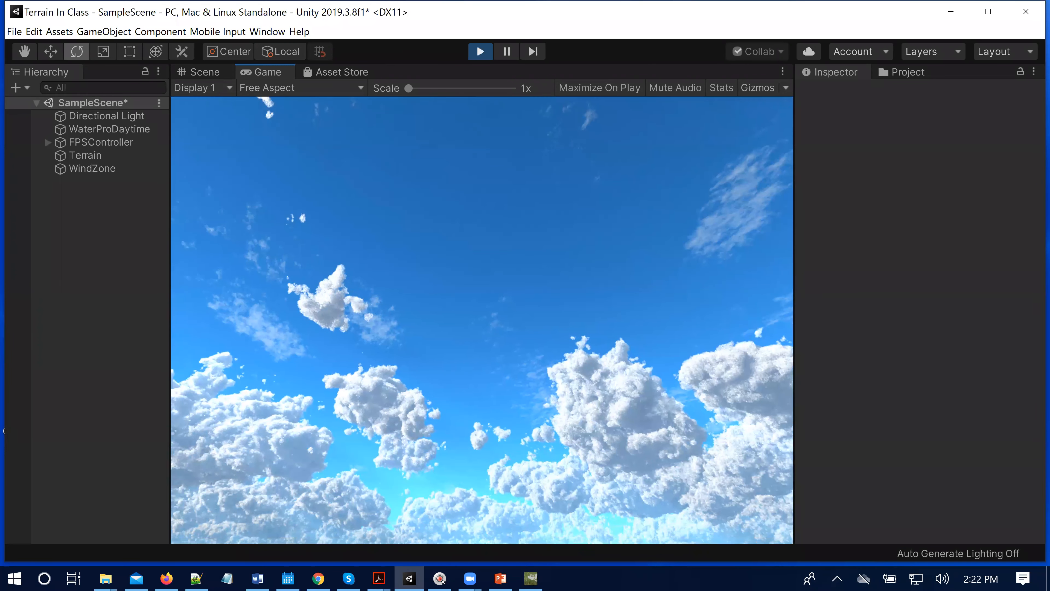
key("Escape")
left_click(480, 52)
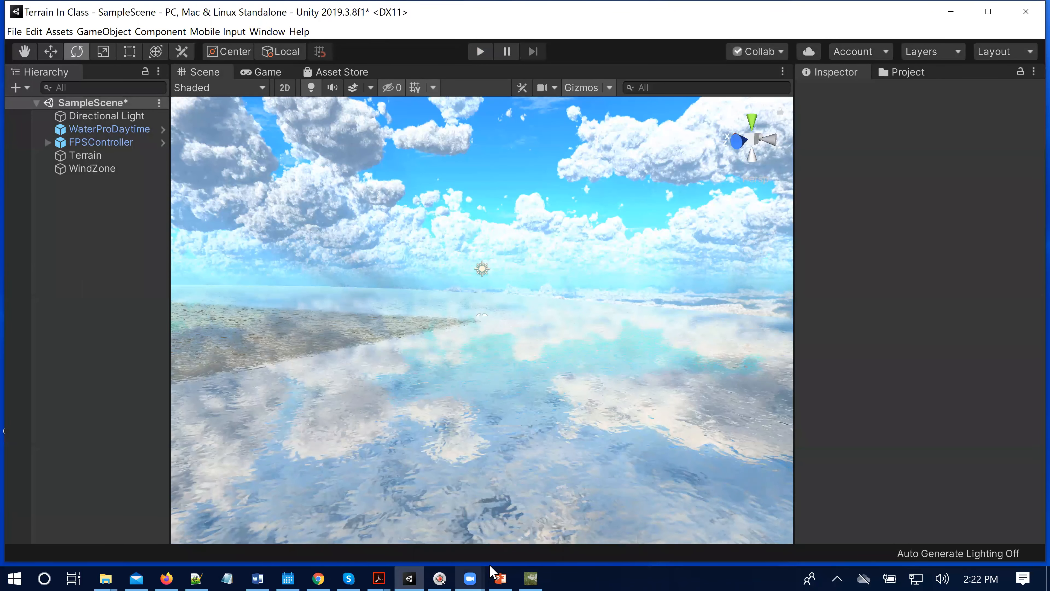
Switch to PowerPoint to check the Terrain slide of UnityBriefNotes.pptx, and return to Unity.
left_click(499, 575)
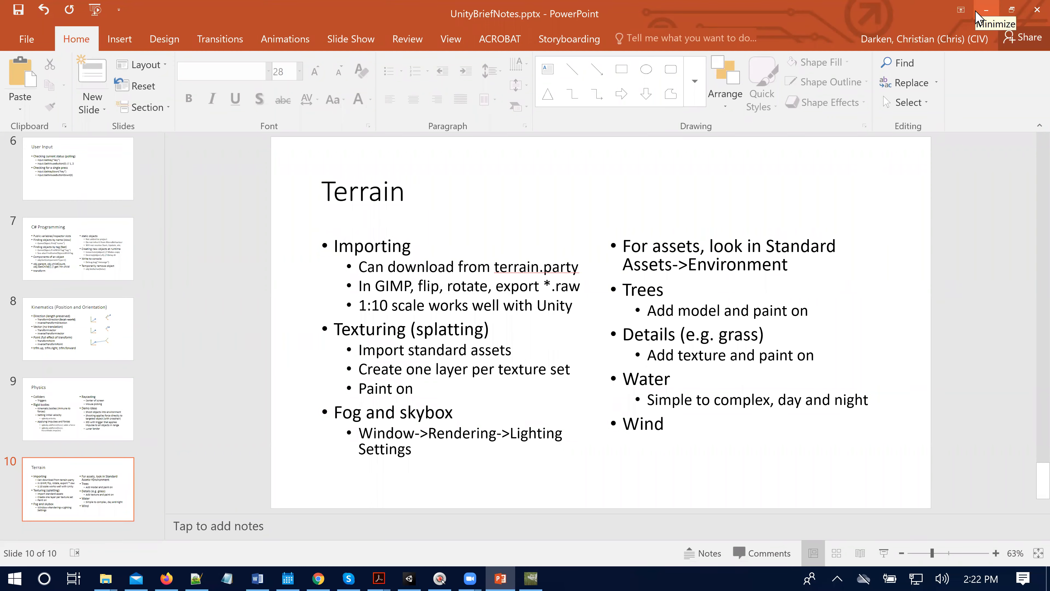
left_click(984, 13)
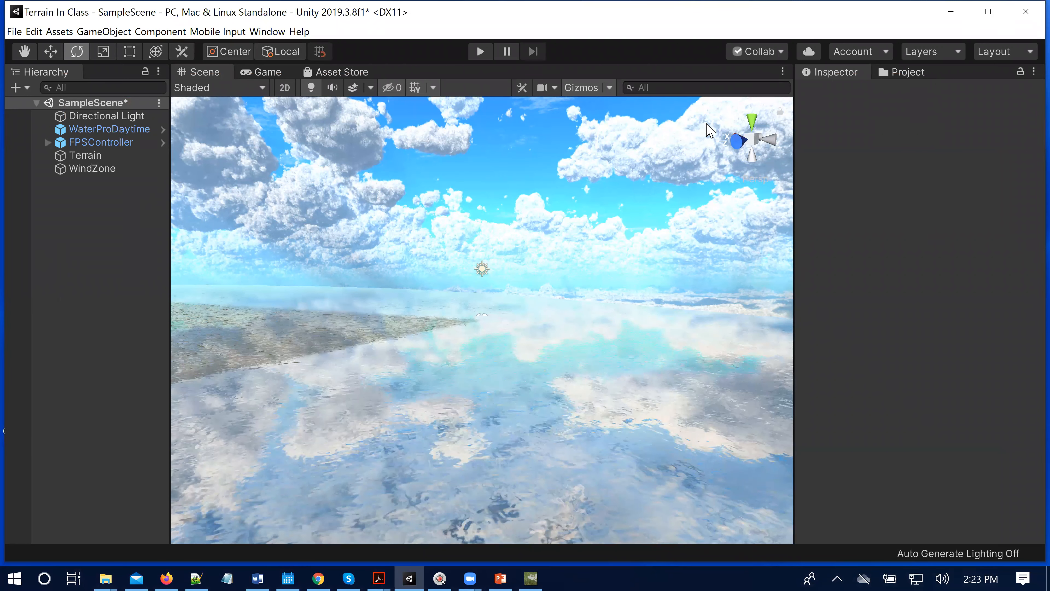
Frame the Terrain in the scene and list the Prefabs folder of Water under the Environment standard assets.
left_click(900, 74)
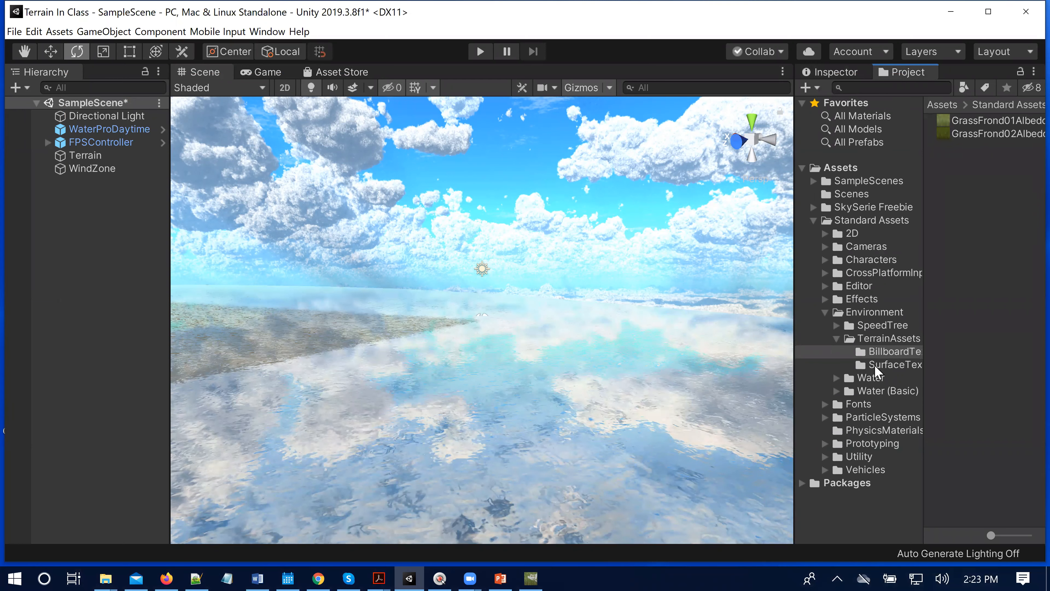
left_click(836, 377)
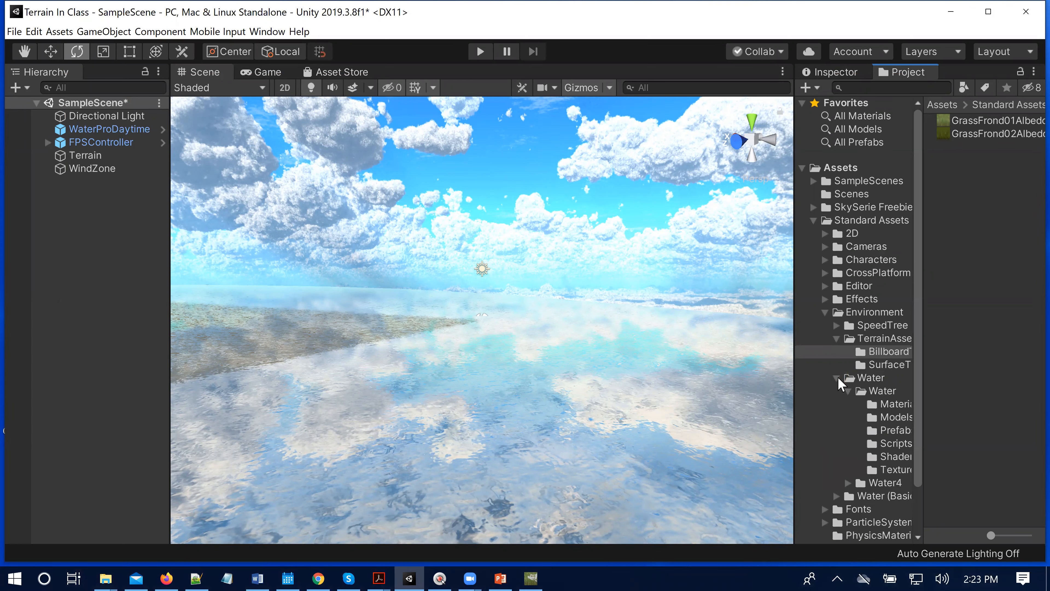
left_click(837, 378)
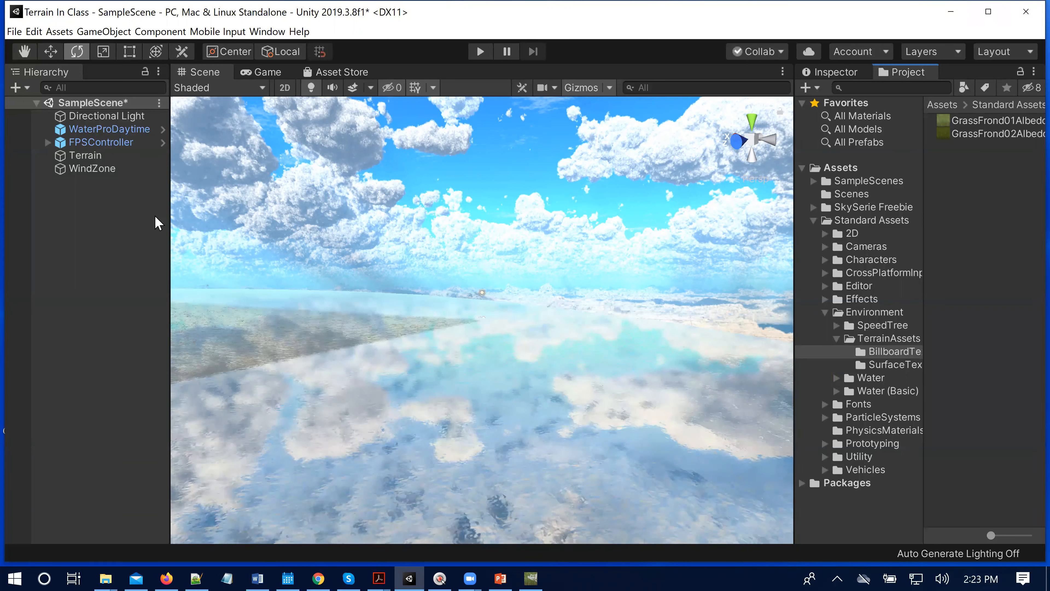
double_click(110, 156)
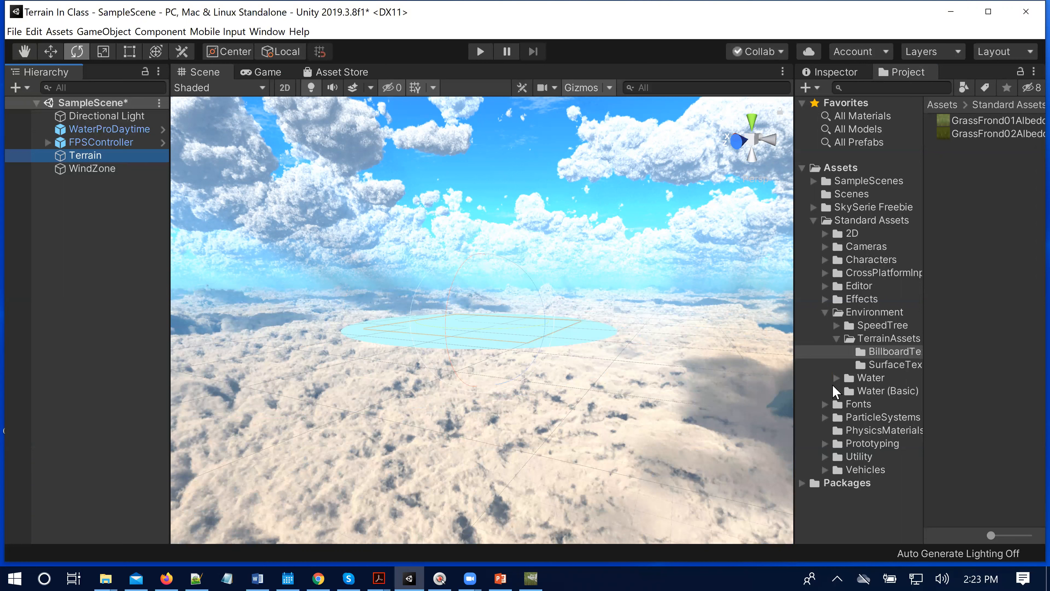
left_click(835, 378)
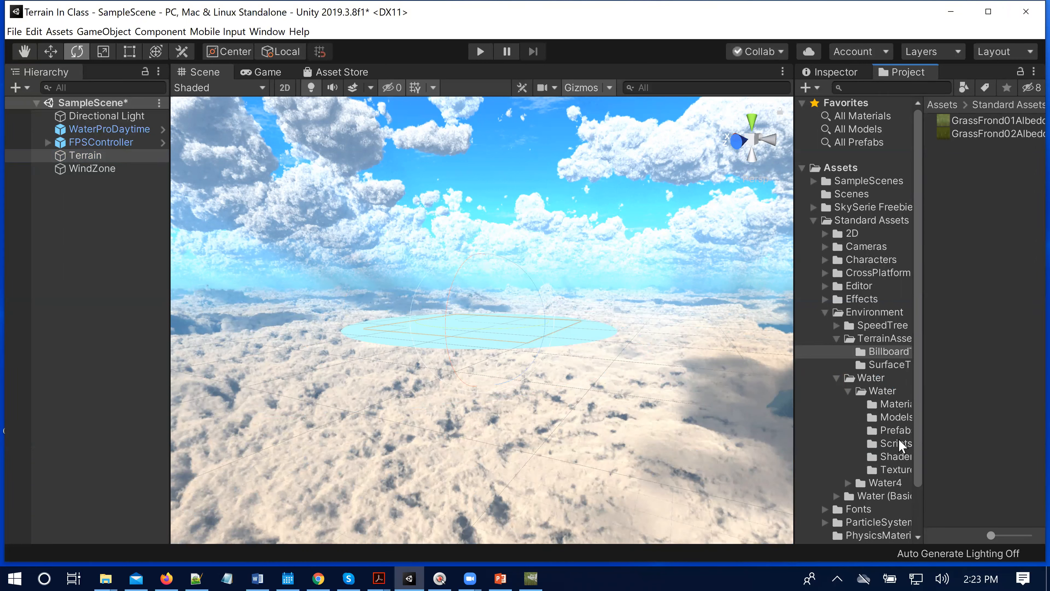
left_click(900, 431)
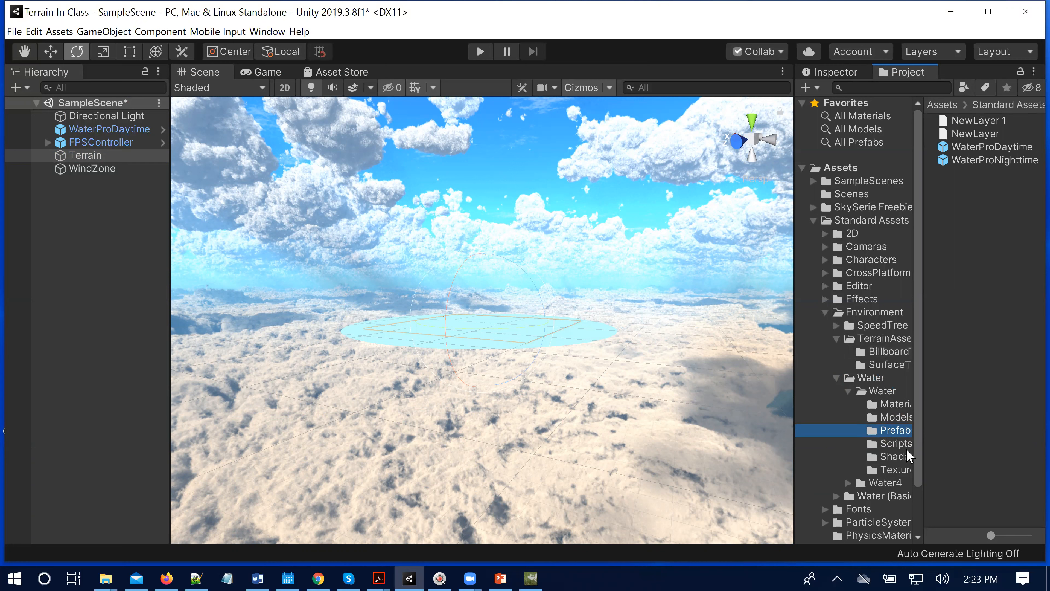
Place the Water4Advanced prefab from the Water4 Prefabs folder into the scene.
left_click(847, 482)
scroll(897, 435, "down", 3)
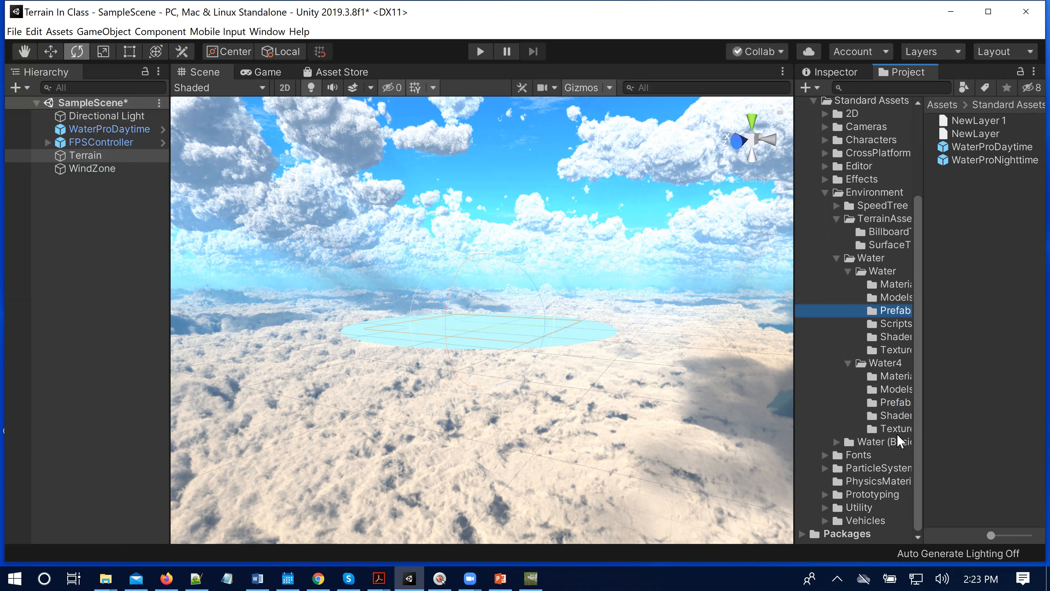
left_click(890, 403)
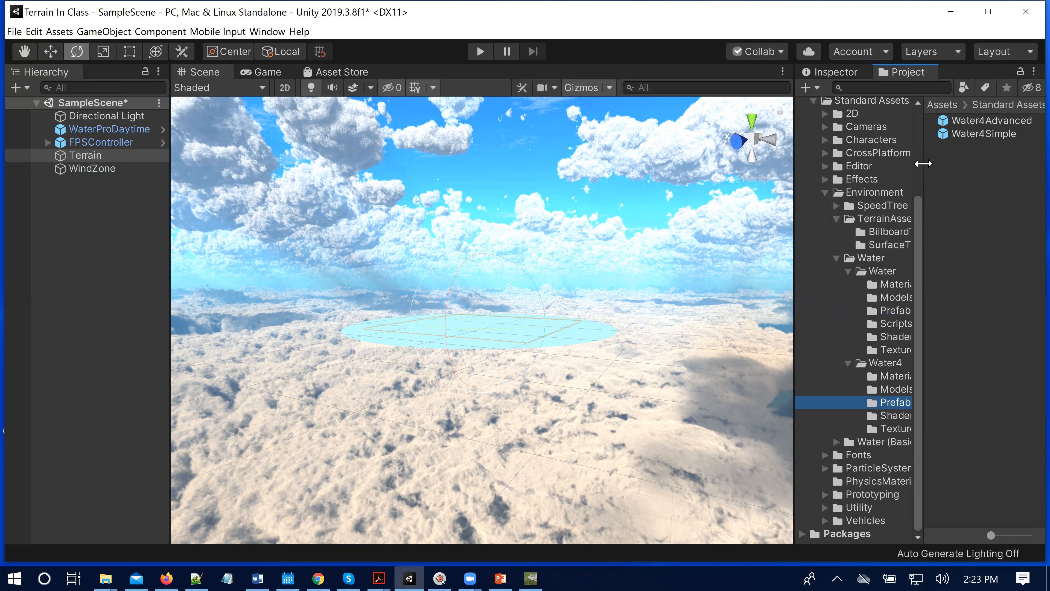
left_click(988, 124)
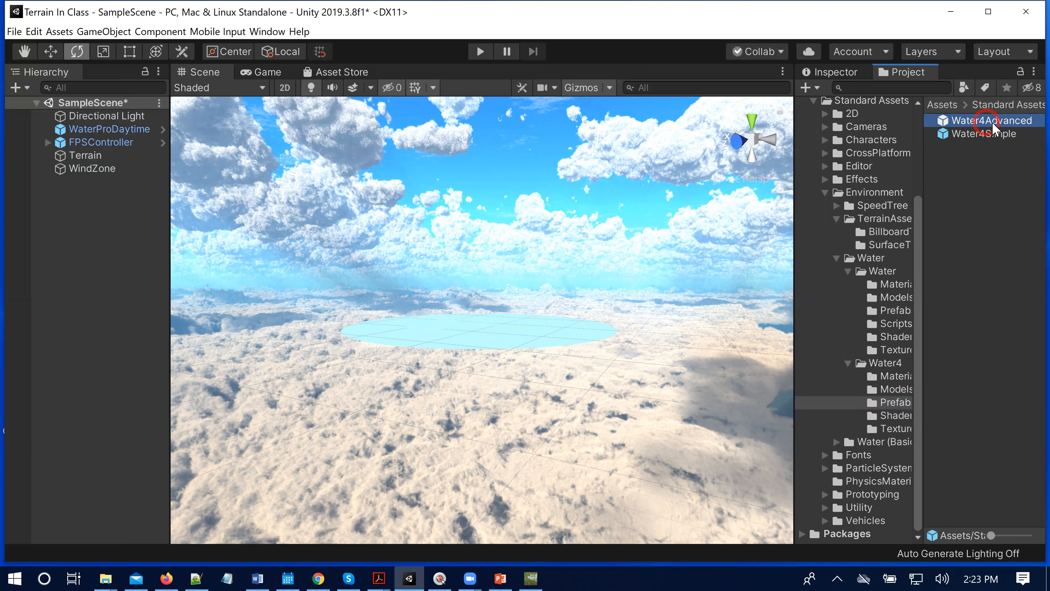
left_click_drag(1017, 123, 521, 389)
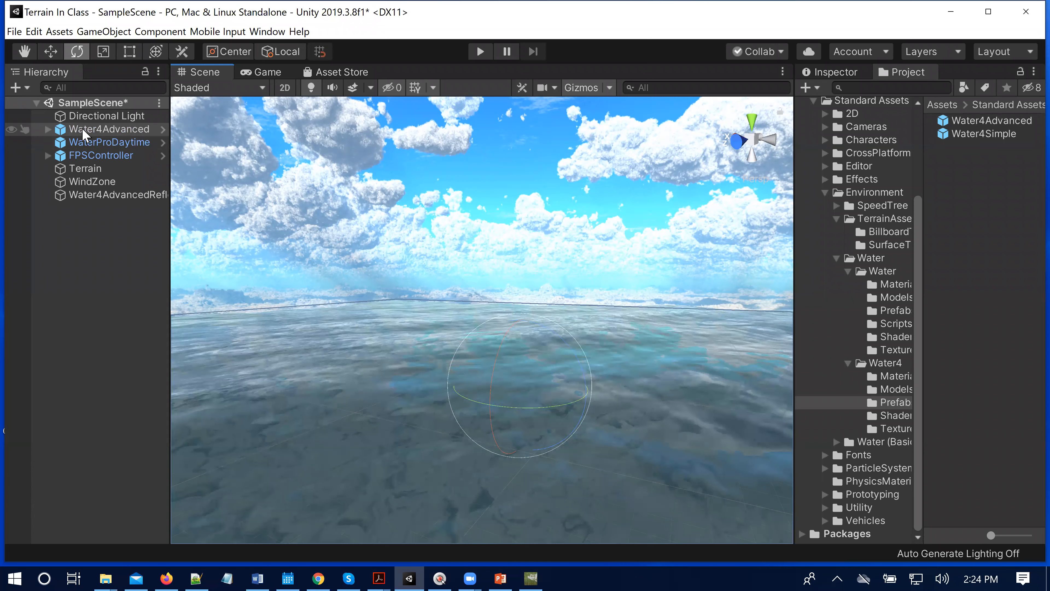
Delete the Water4Advanced object from the scene.
right_click(85, 135)
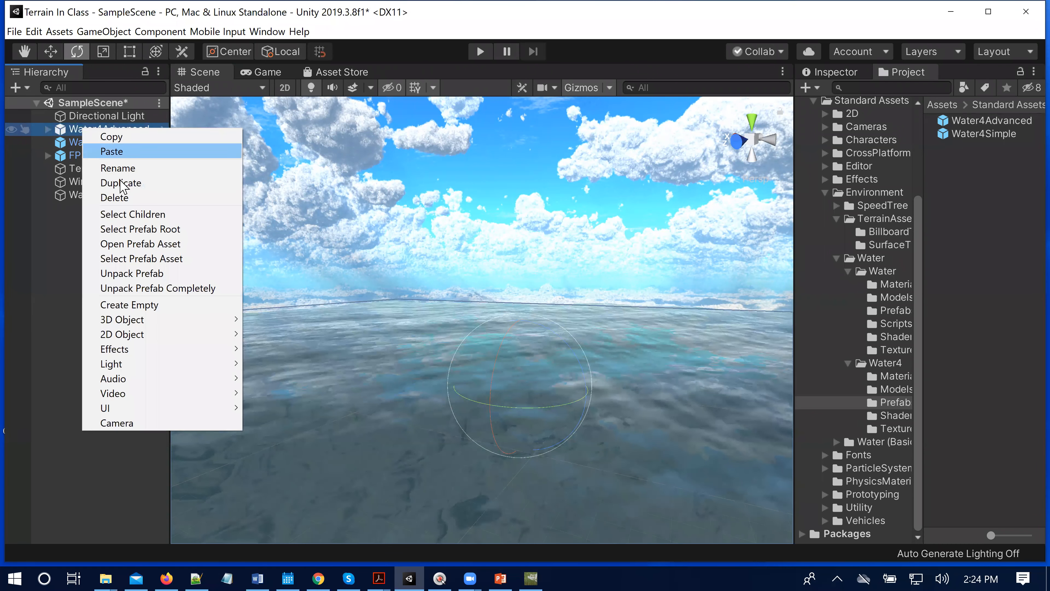
left_click(128, 199)
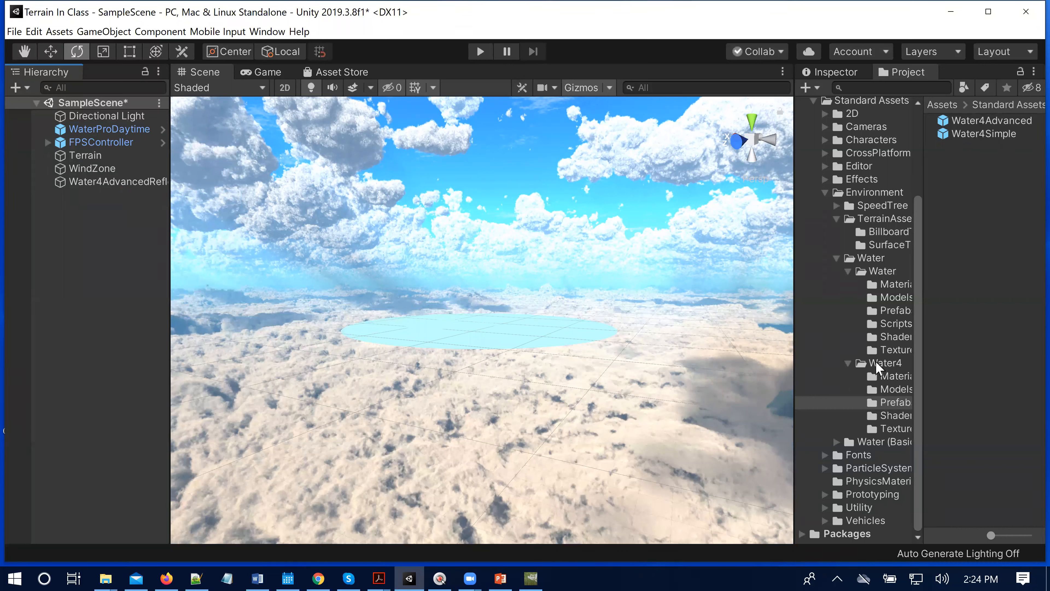
Collapse the Water4 and Water subfolders and open the Prefabs folder of Water (Basic).
left_click(848, 364)
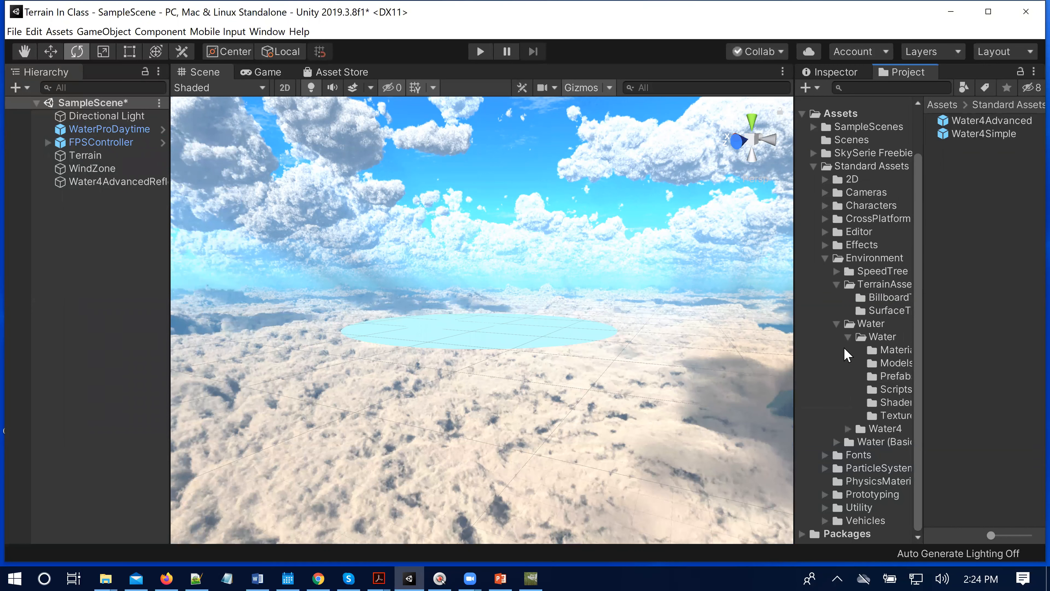
left_click(848, 336)
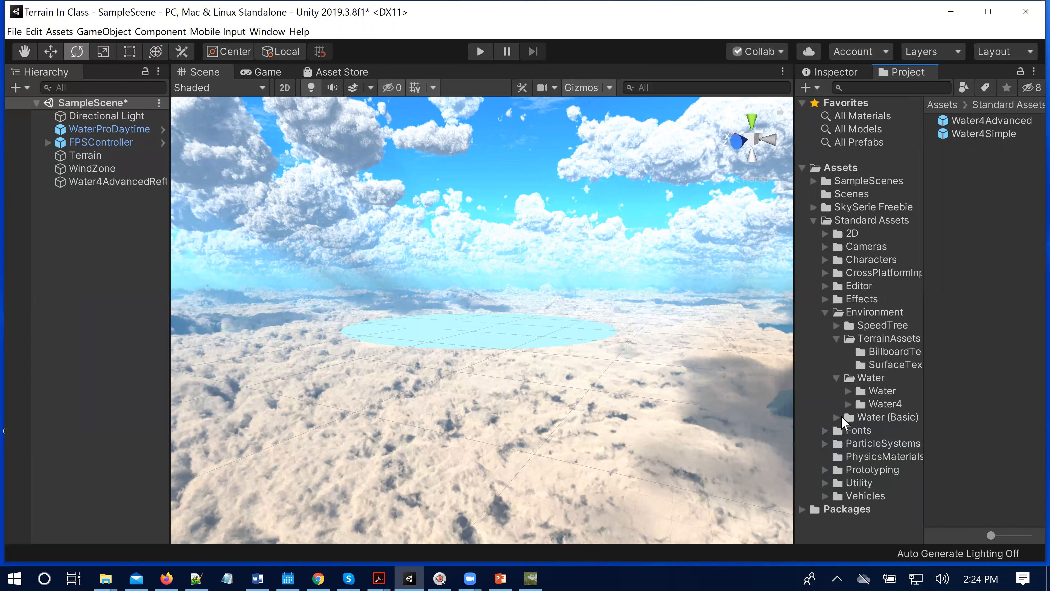
left_click(835, 417)
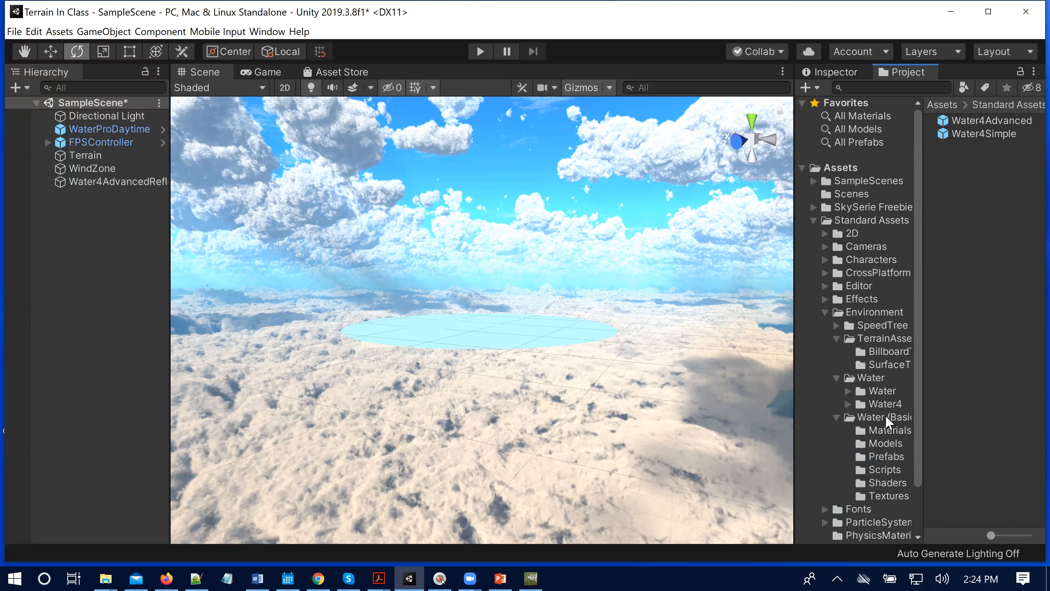
left_click(886, 457)
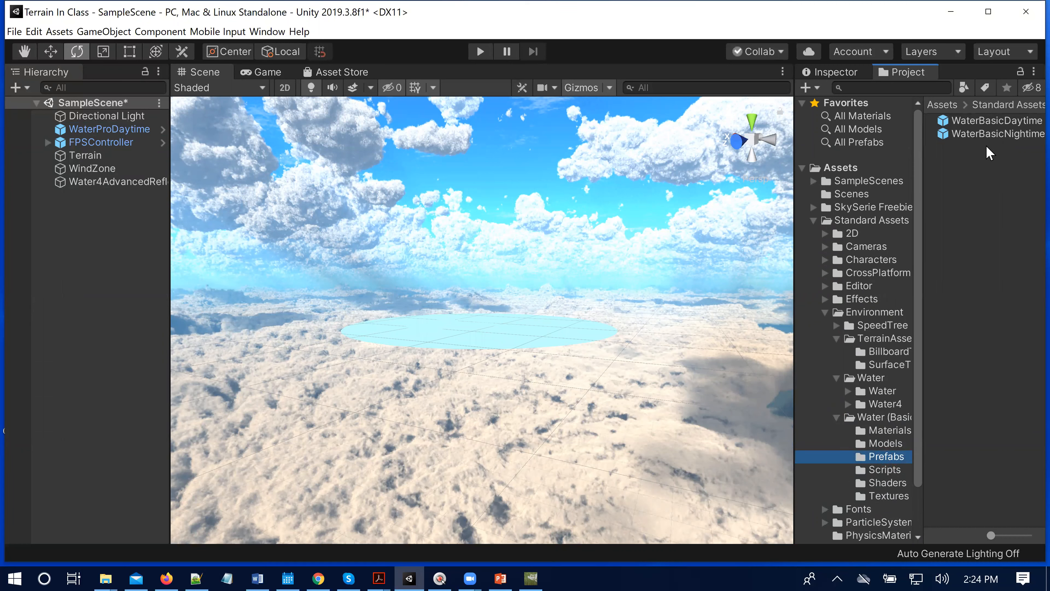
left_click_drag(986, 123, 437, 391)
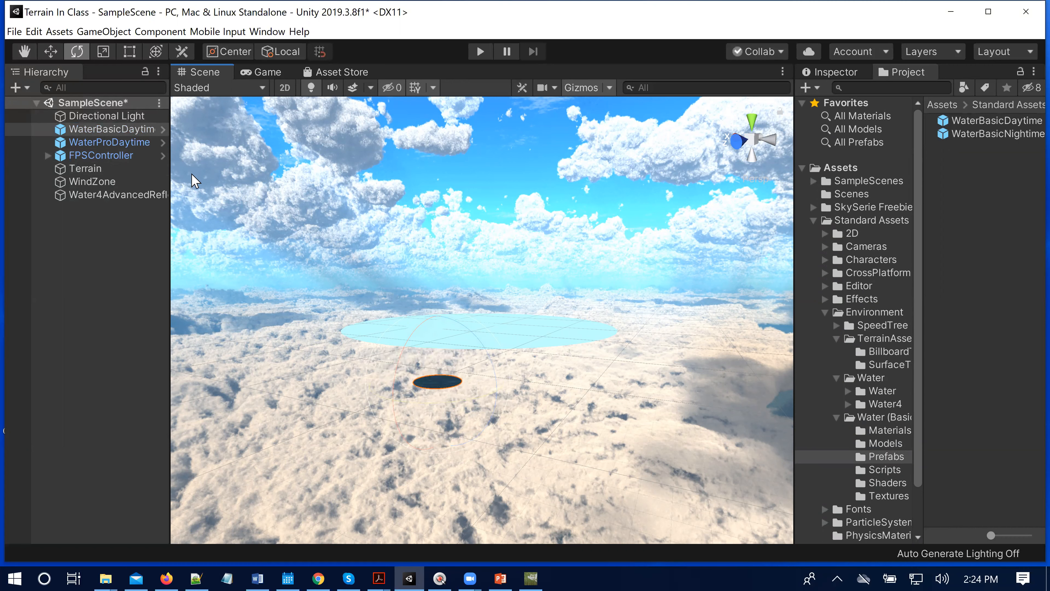
scroll(271, 165, "up", 3)
scroll(272, 167, "down", 2)
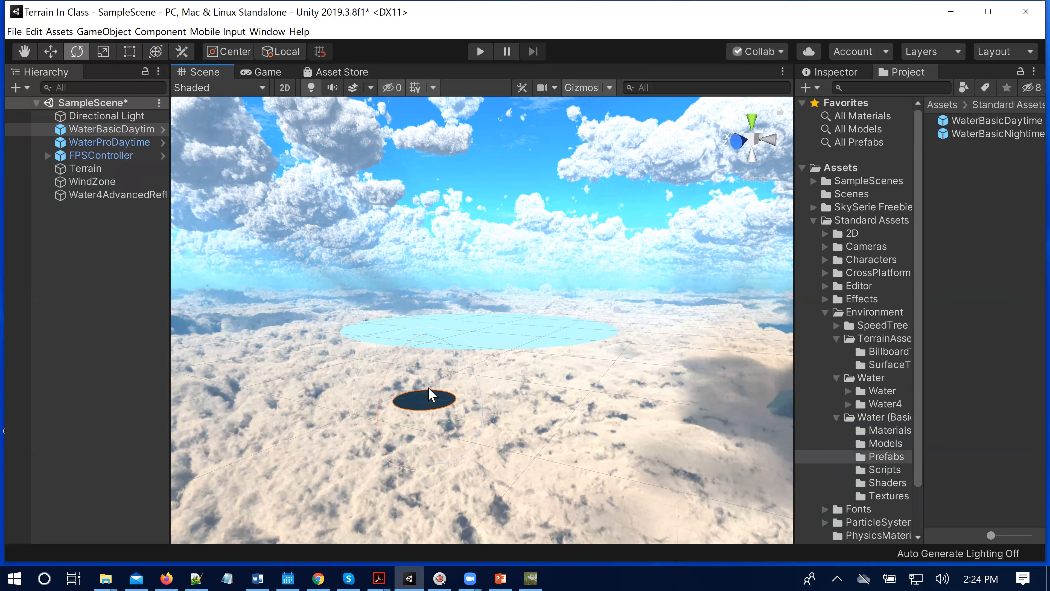
key("ctrl")
key("ctrl+z")
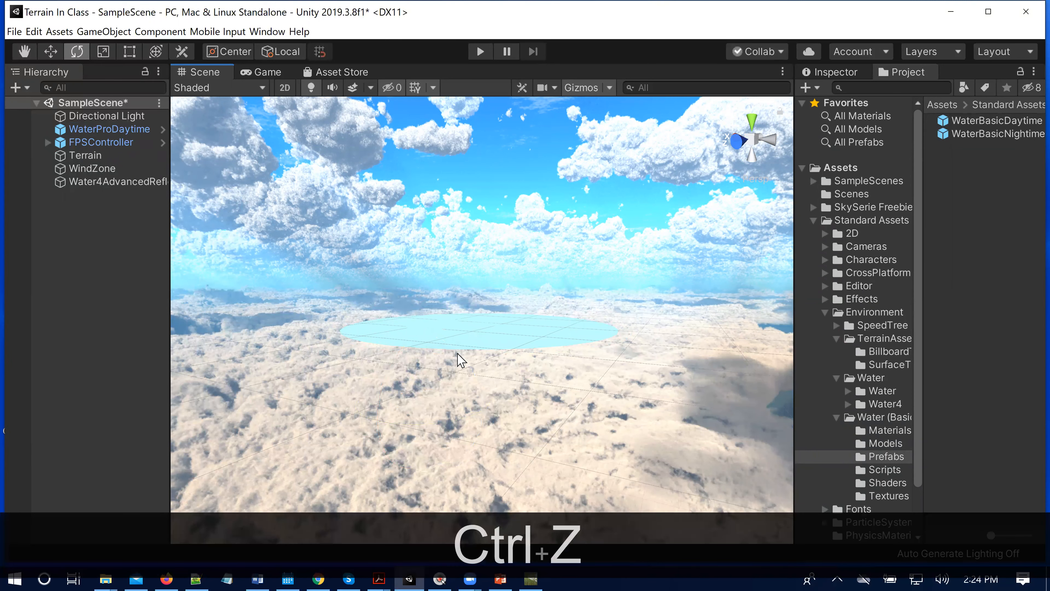
Place the WaterBasicDaytime prefab in front of the existing water disc and scale it up uniformly to a similar size.
left_click_drag(966, 124, 467, 379)
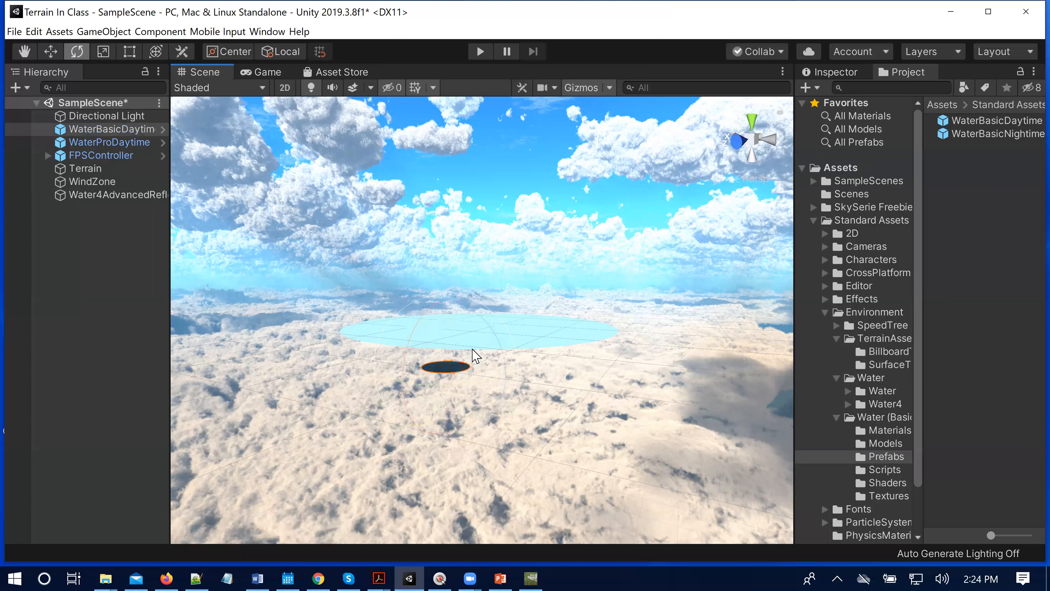
key("r")
left_click_drag(447, 366, 783, 385)
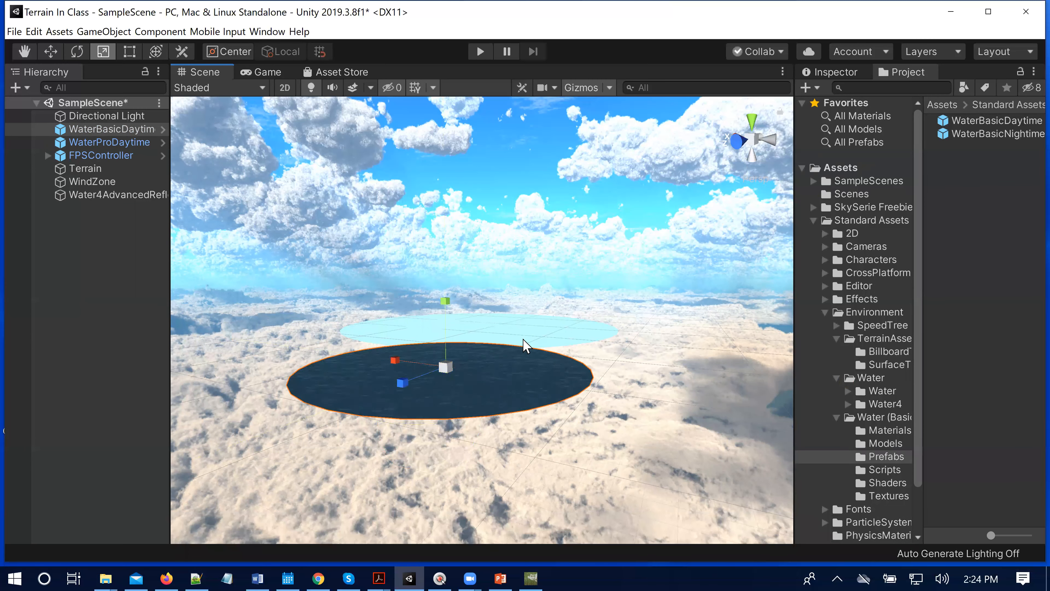
Compare the dark basic water disc with the pale one behind it, and delete the WaterBasicDaytime object from the scene.
scroll(519, 322, "up", 4)
scroll(519, 323, "down", 8)
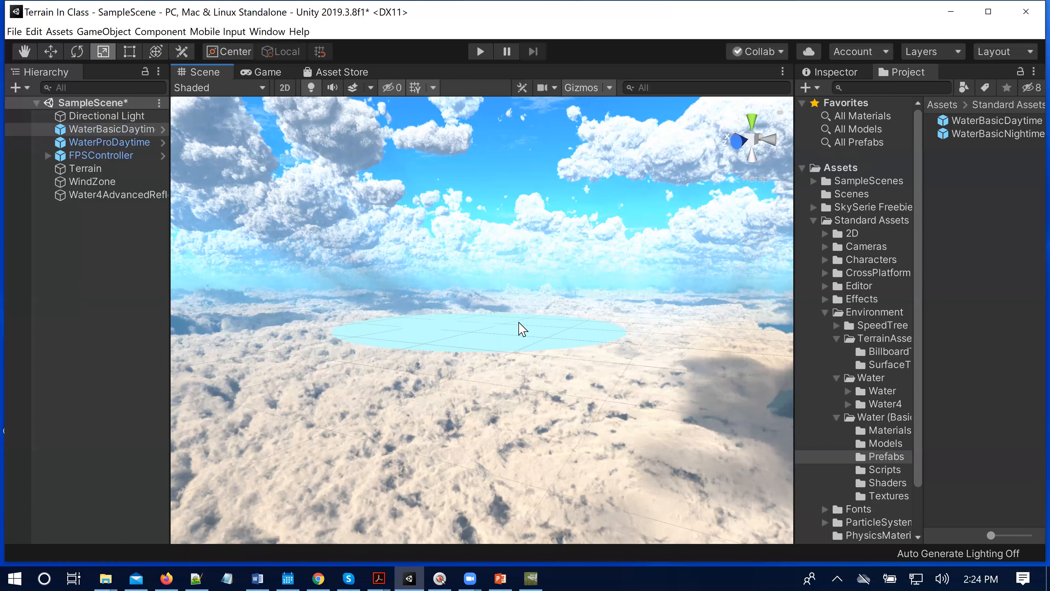
scroll(519, 322, "up", 5)
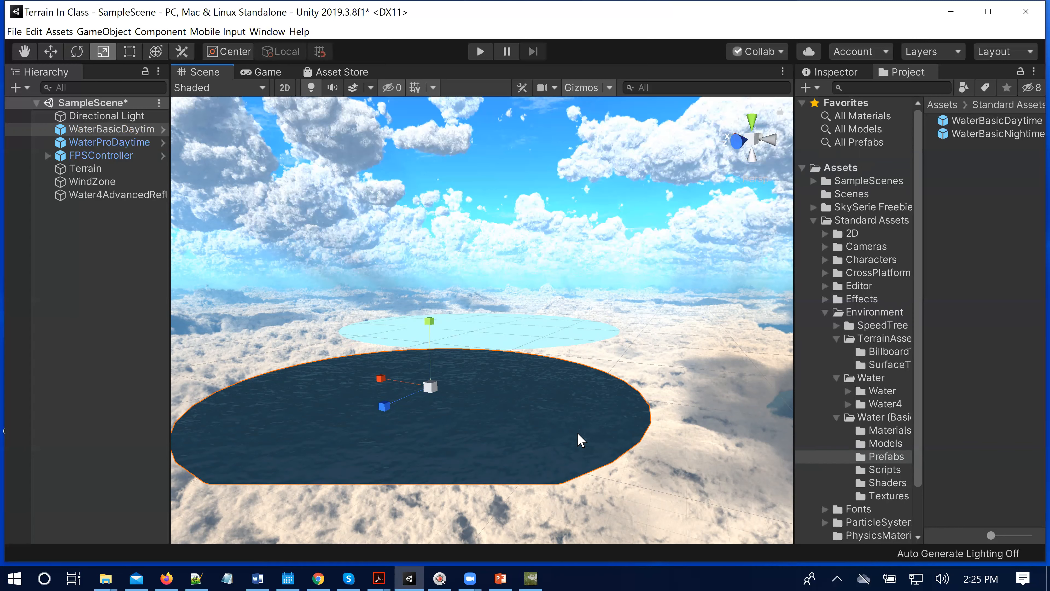
right_click(104, 129)
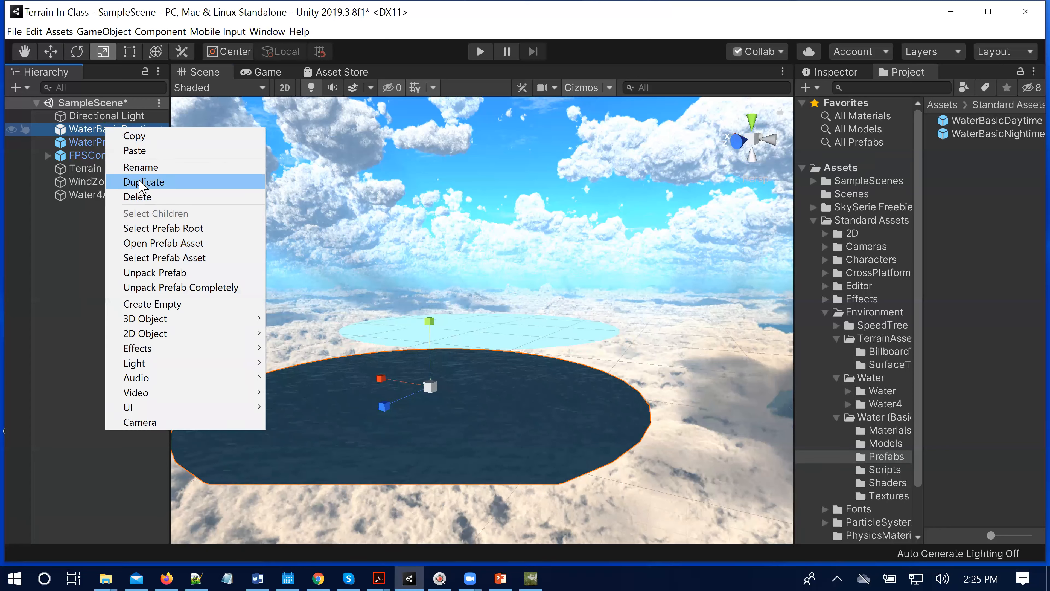
left_click(152, 197)
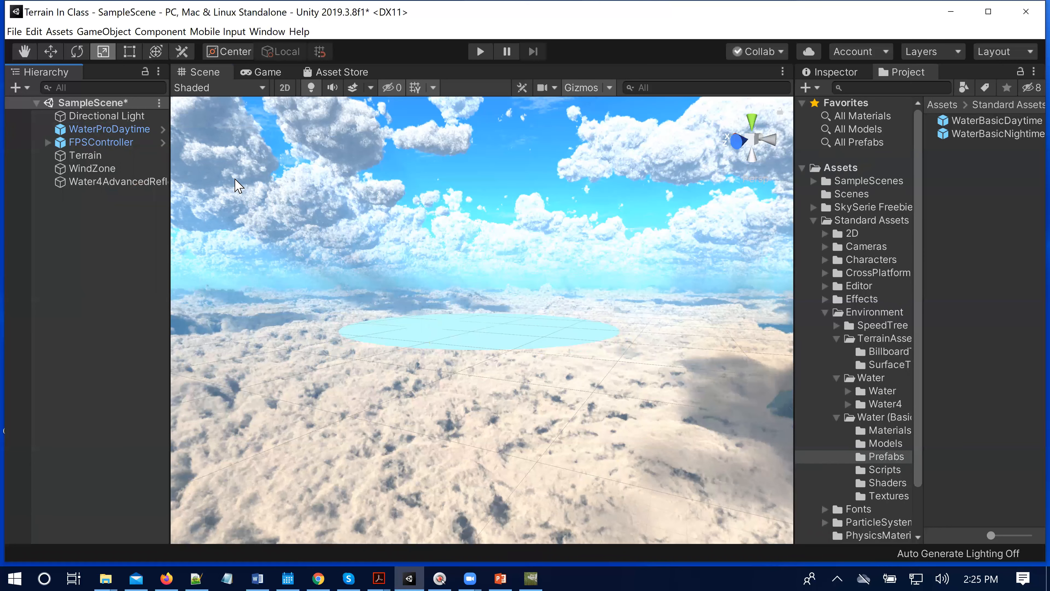
Select the Terrain object in the scene.
left_click(105, 159)
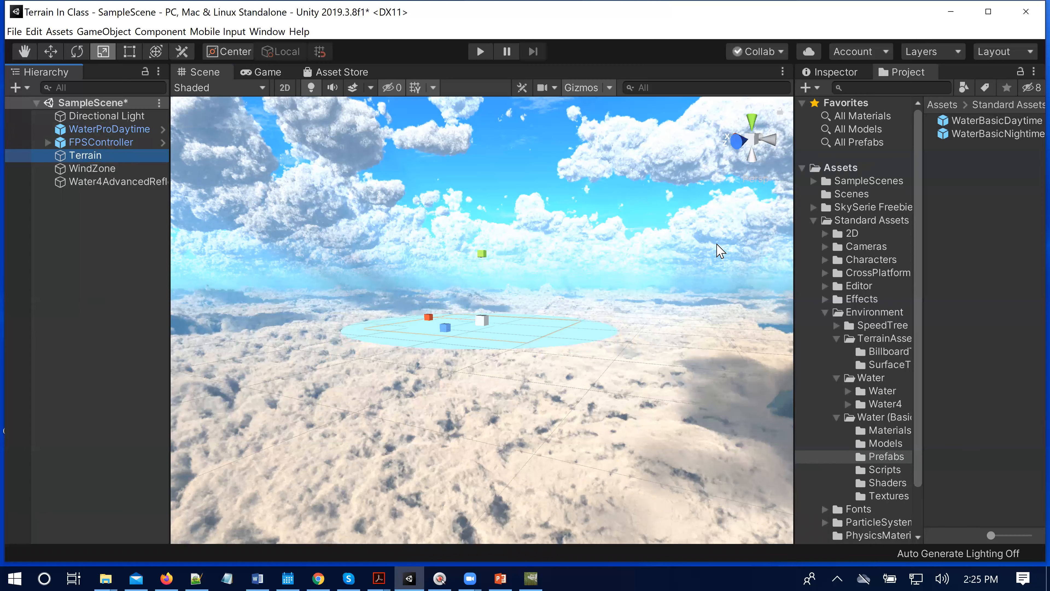
scroll(872, 430, "down", 3)
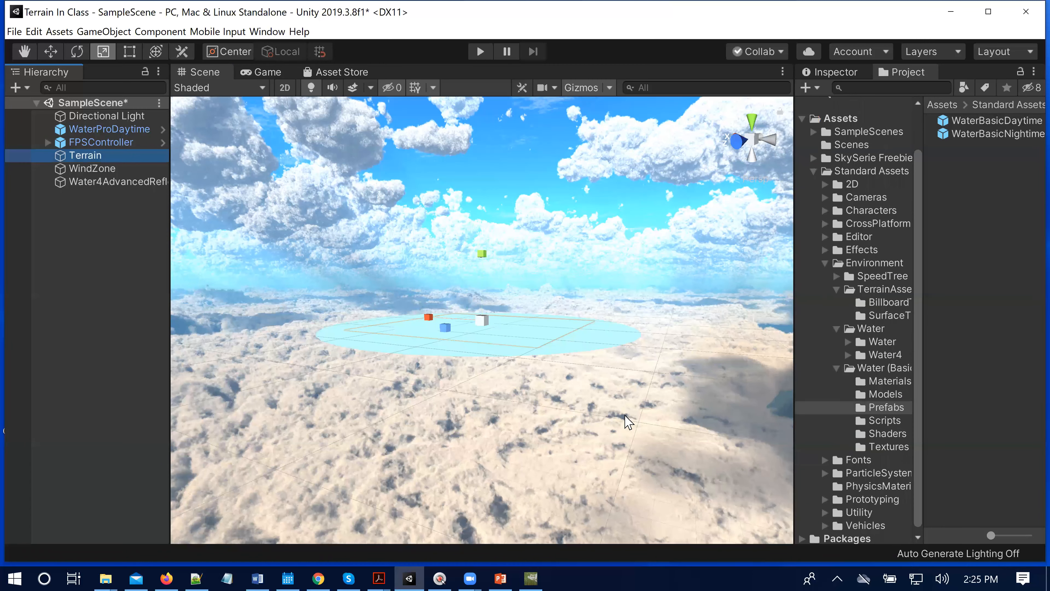
left_click_drag(628, 430, 615, 410, "alt")
left_click_drag(605, 457, 621, 382)
key("r")
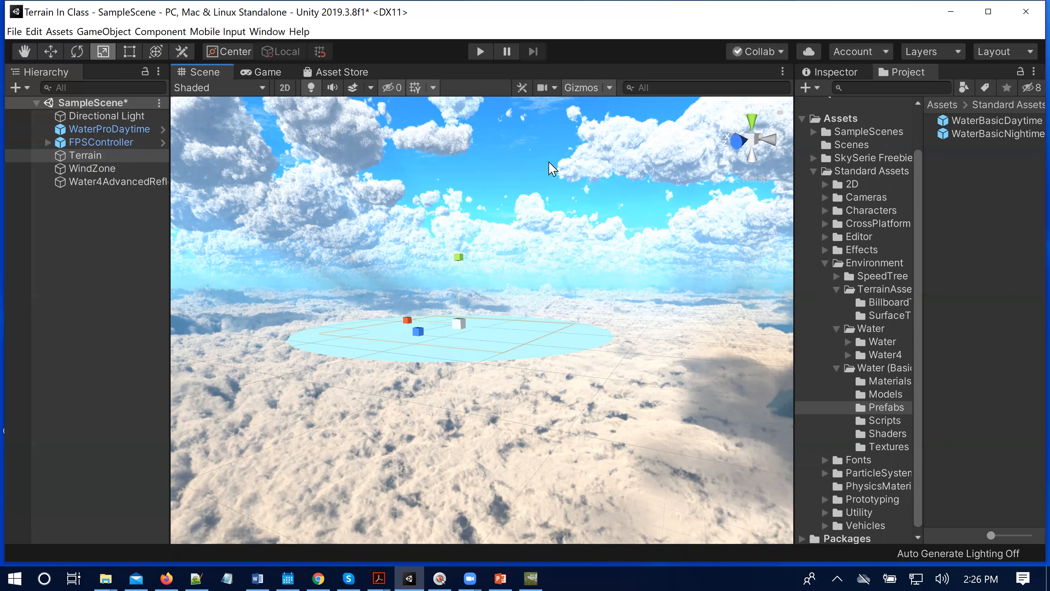
Switch to Firefox, search the web for "uniity manual" and open the Unity User Manual (2019.3) result.
left_click(166, 565)
left_click(566, 34)
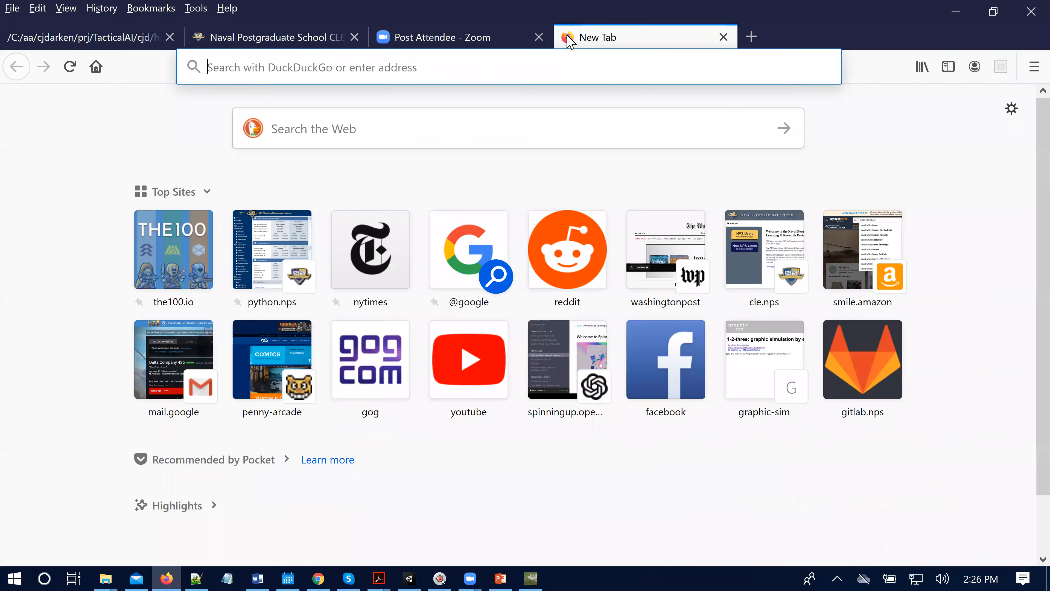
type("uniity")
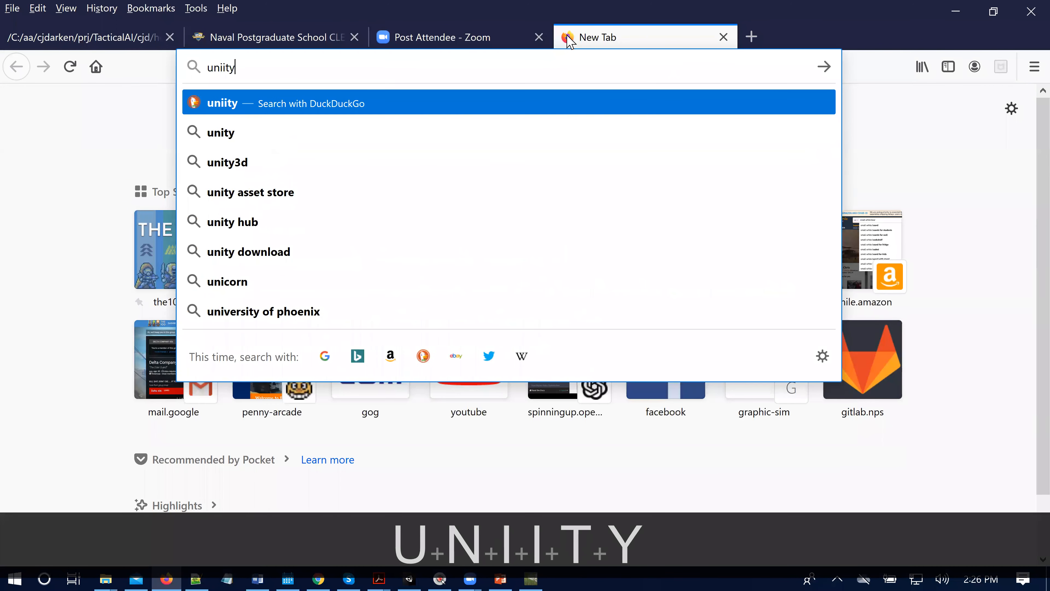
type(" manual")
key("Return")
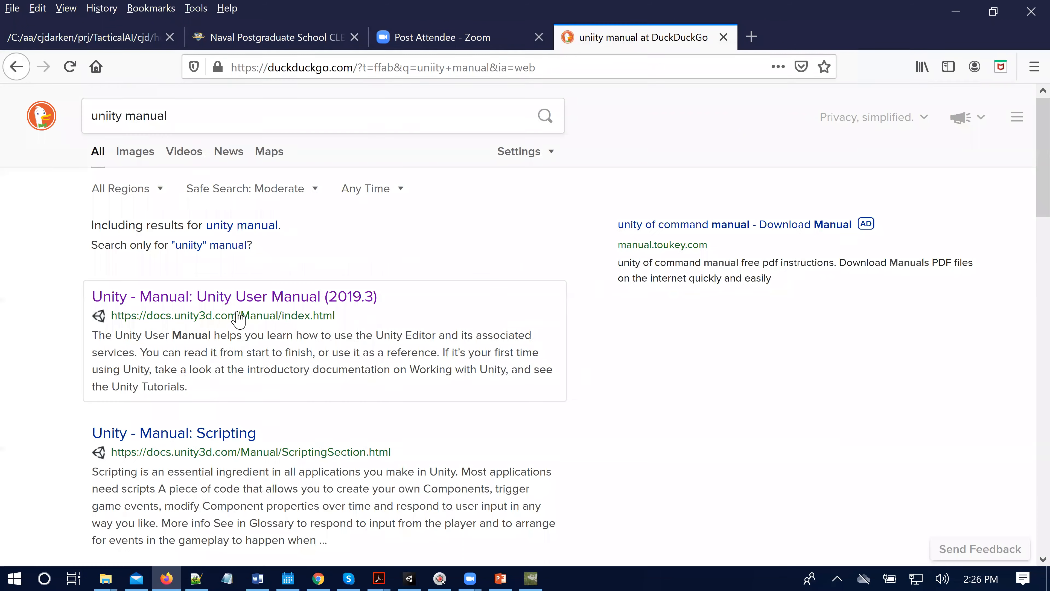
left_click(348, 295)
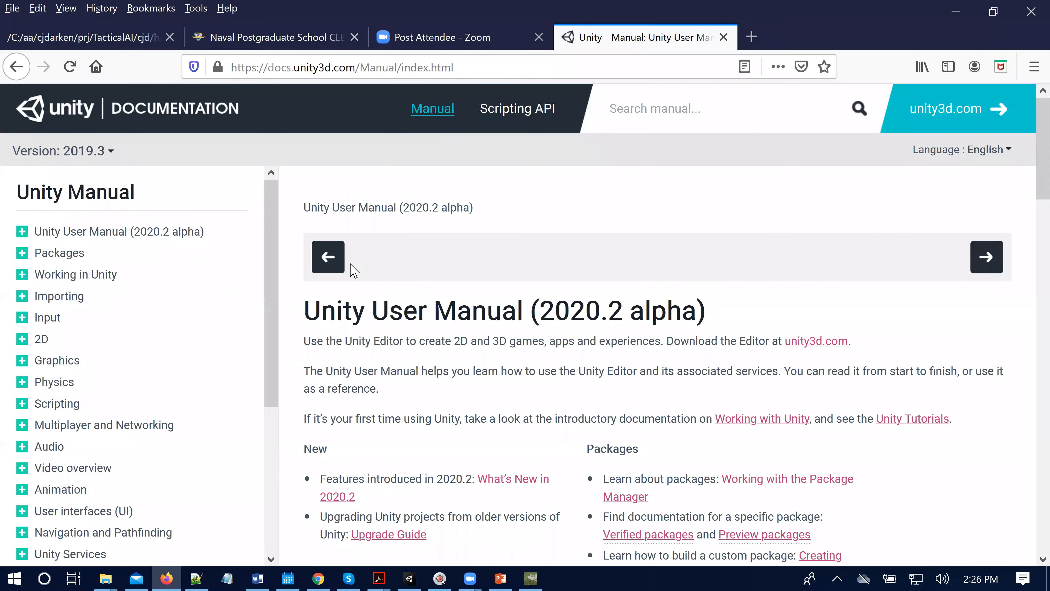
Check the subtopics of the Graphics section in the manual's contents and collapse the section again.
mouse_move(274, 328)
left_mouse_down()
mouse_move(276, 444)
mouse_move(275, 344)
left_mouse_up()
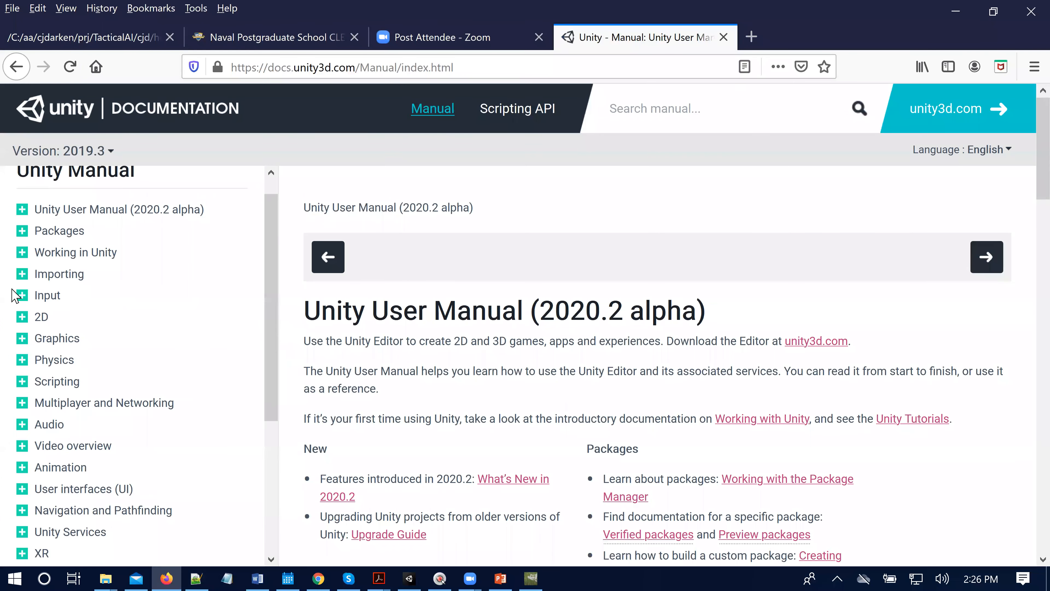
left_click(22, 340)
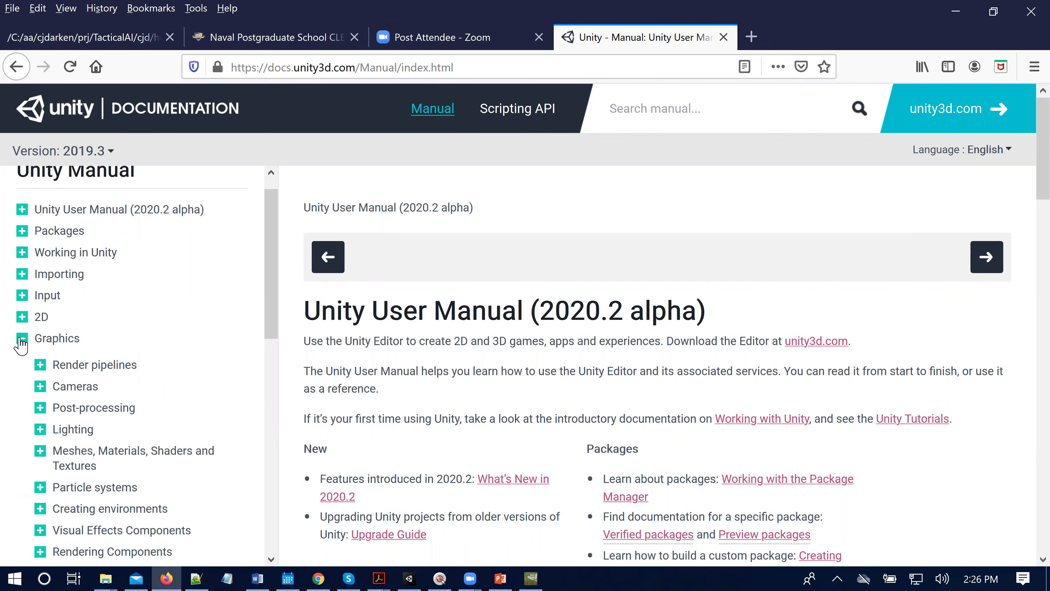
left_click(22, 340)
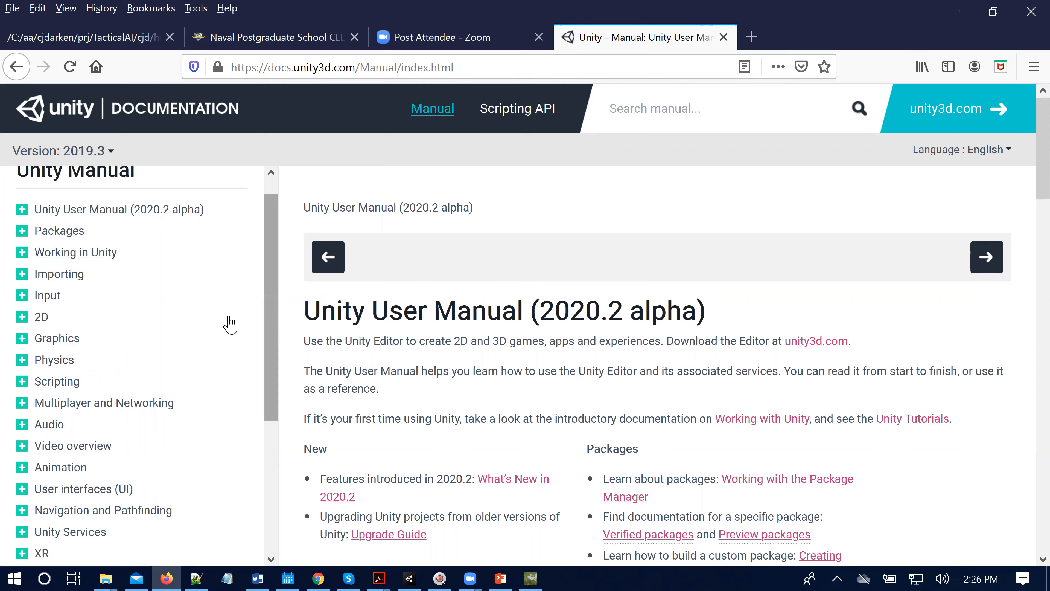
Expand Scripting and Scripting Overview in the manual's contents, open the Event Functions page and skim it to the end.
left_click(22, 381)
scroll(271, 407, "down", 1)
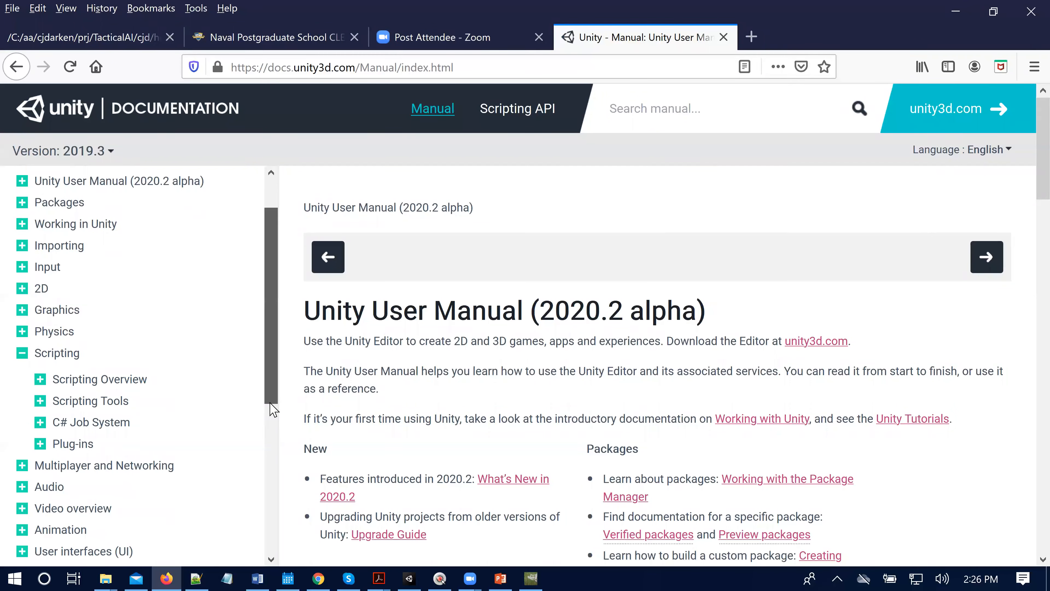
scroll(272, 407, "down", 3)
left_click(40, 298)
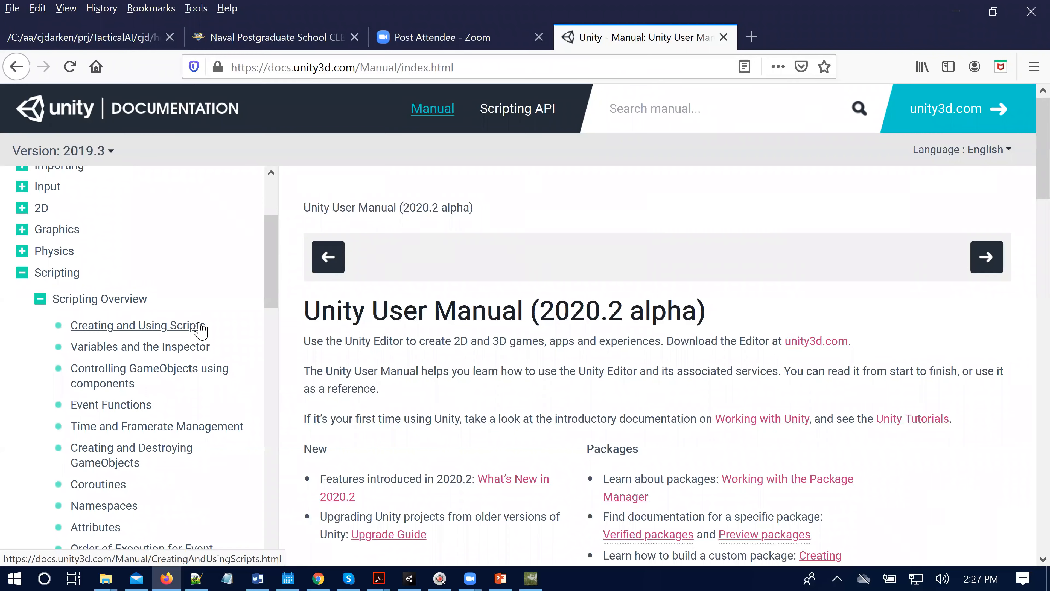
left_click(114, 405)
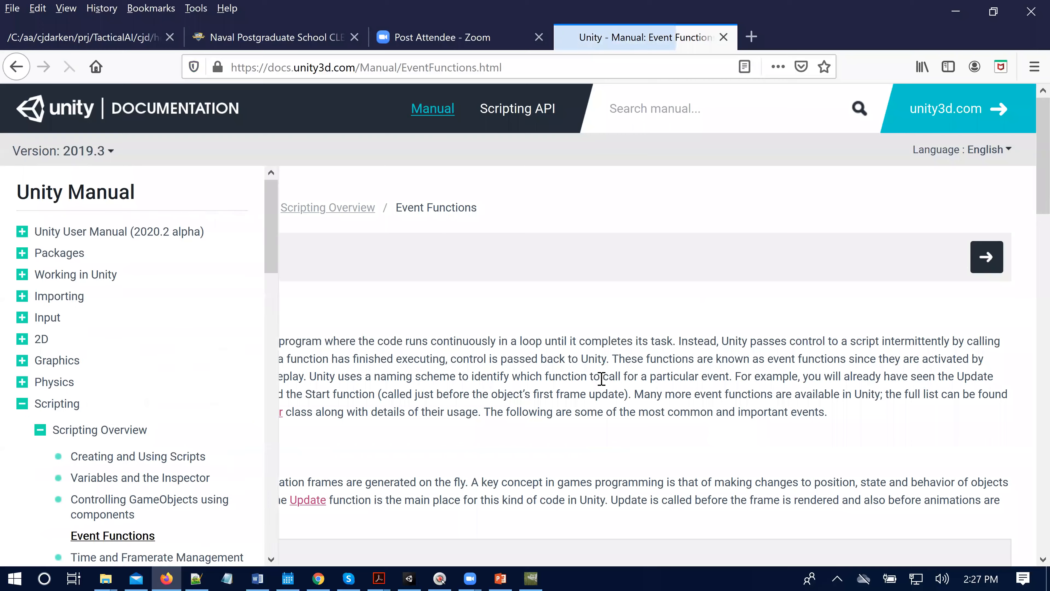
scroll(527, 383, "down", 10)
scroll(527, 383, "down", 15)
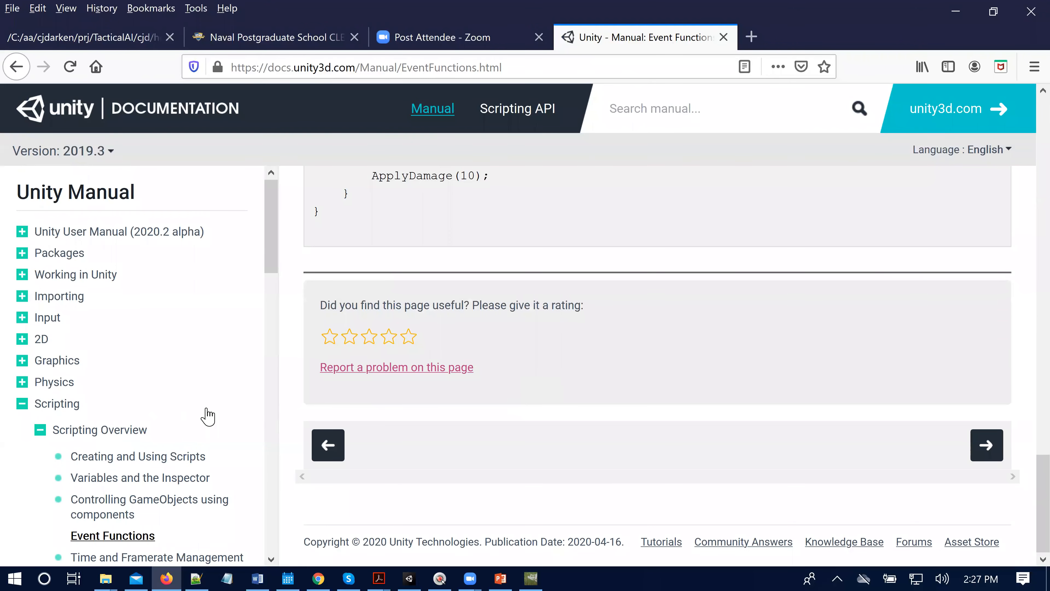
Open the Order of Execution for Event Functions page at the start of its script lifecycle diagram.
left_click_drag(271, 261, 263, 326)
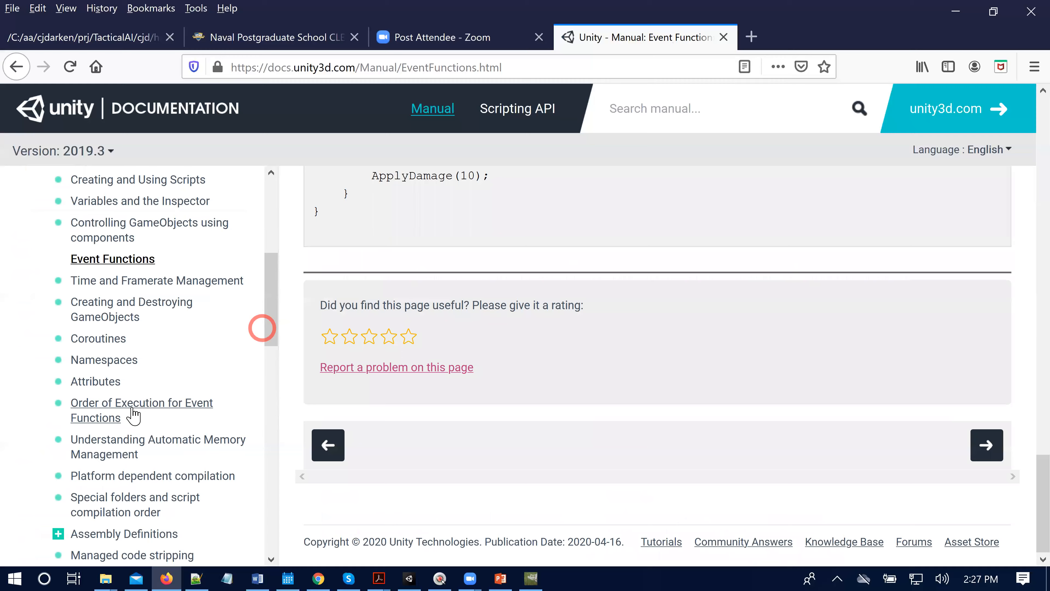
left_click(131, 405)
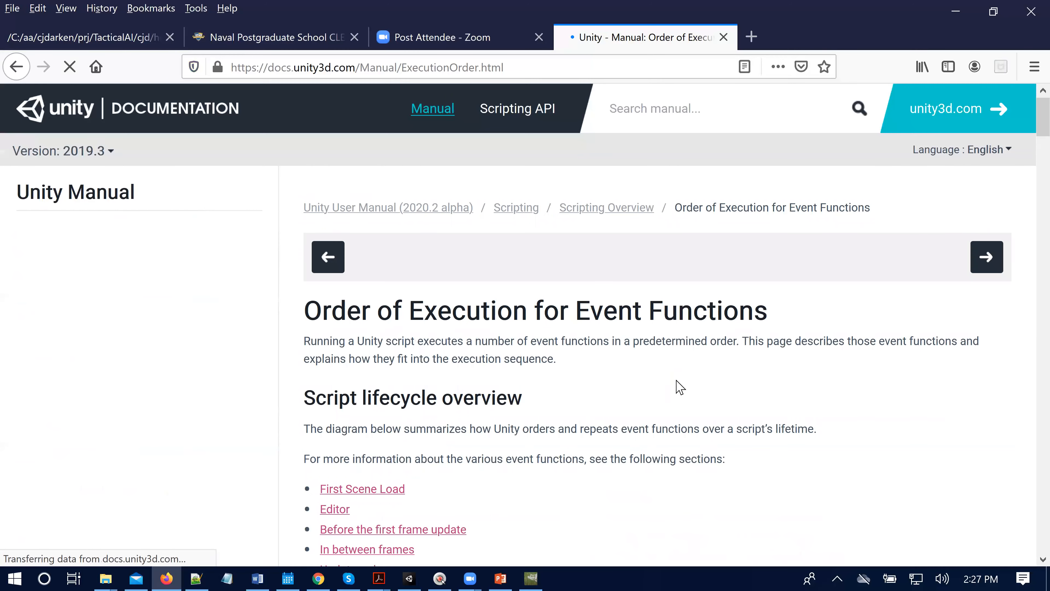
scroll(680, 387, "down", 12)
scroll(674, 381, "down", 1)
scroll(674, 380, "up", 1)
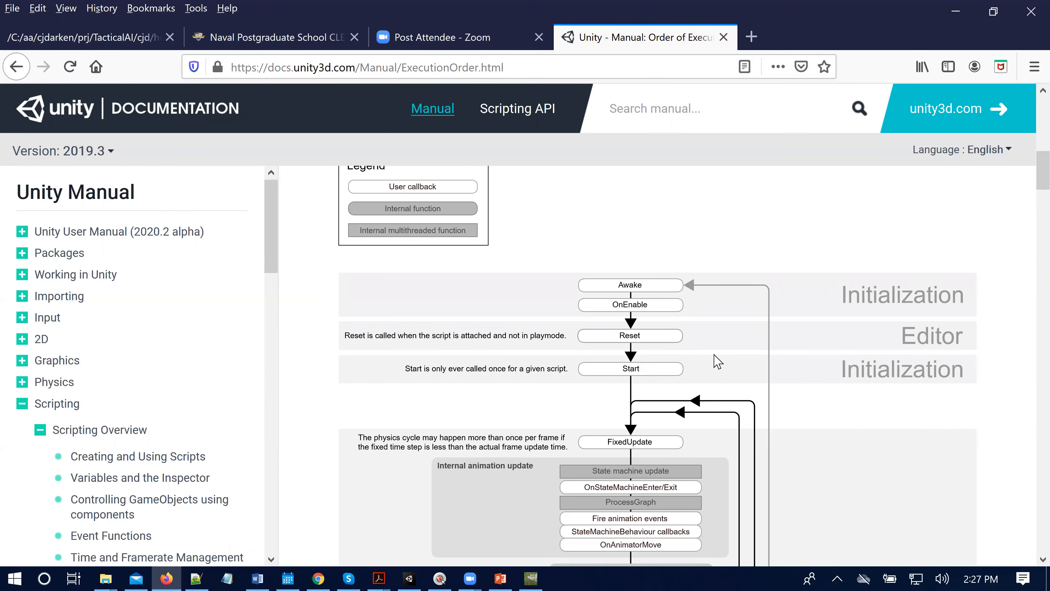
Examine the script lifecycle diagram through the physics and input stages to Update, and return to the Start callback.
scroll(718, 363, "down", 4)
scroll(718, 371, "down", 5)
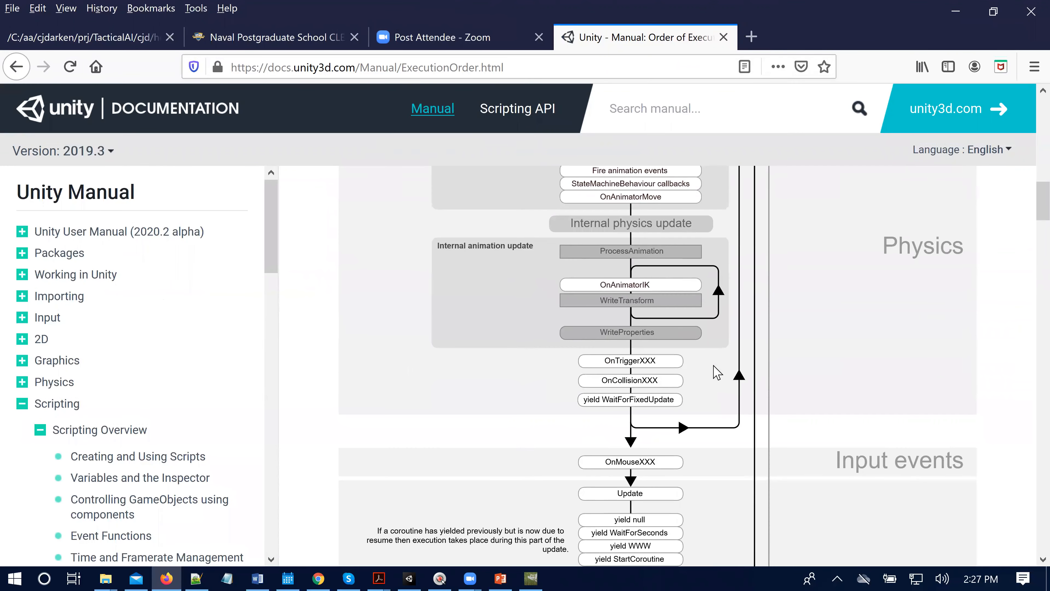
scroll(717, 372, "down", 3)
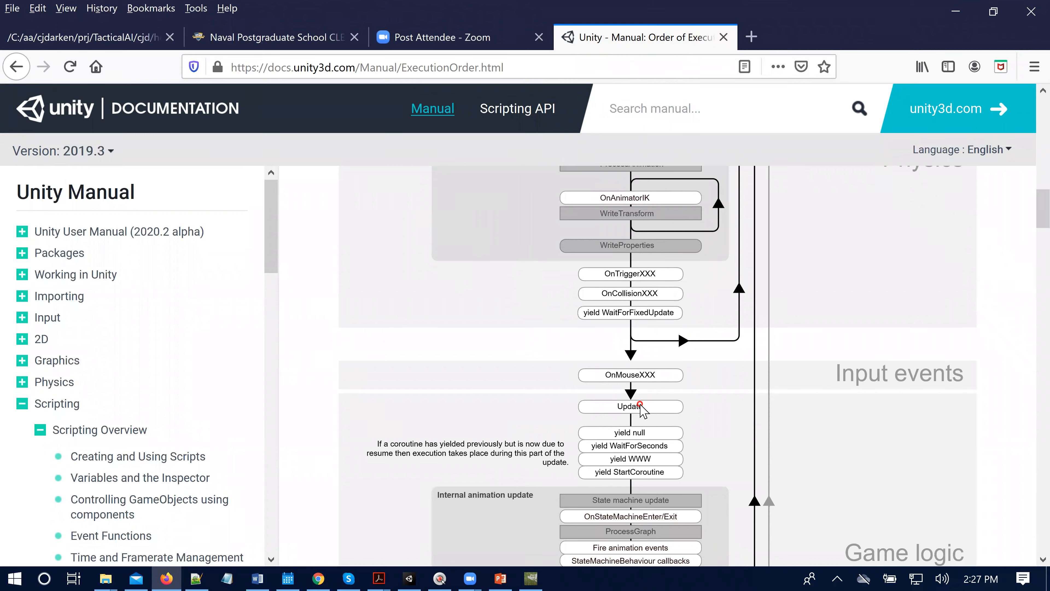
scroll(650, 409, "up", 15)
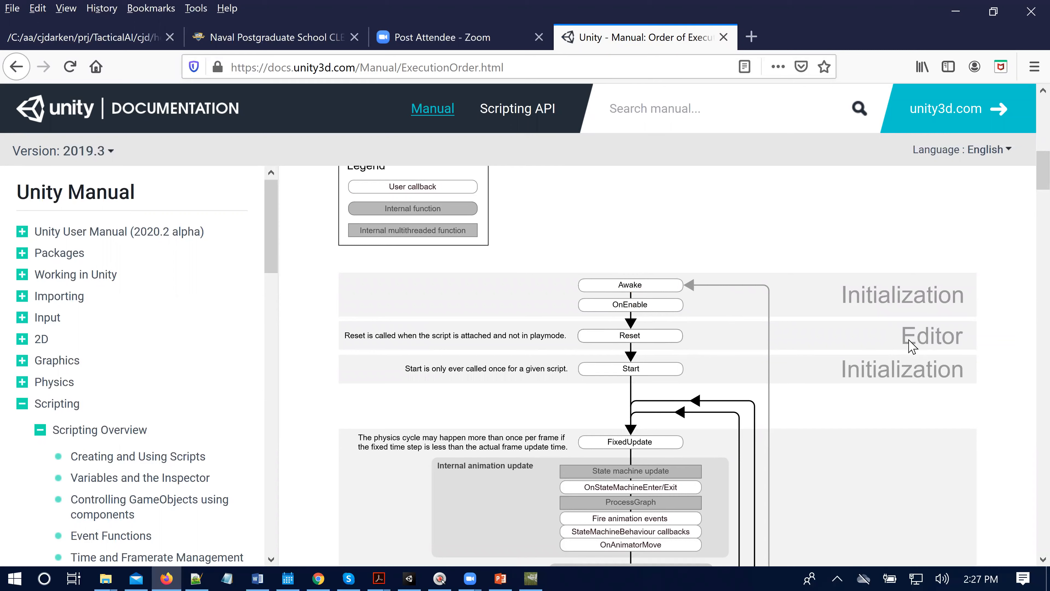
left_click(638, 374)
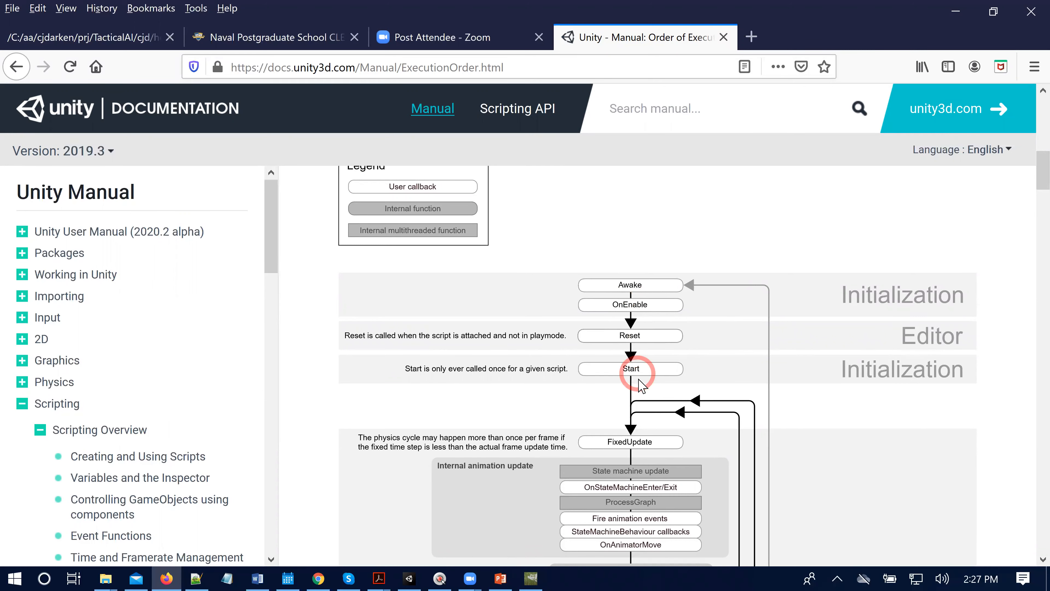